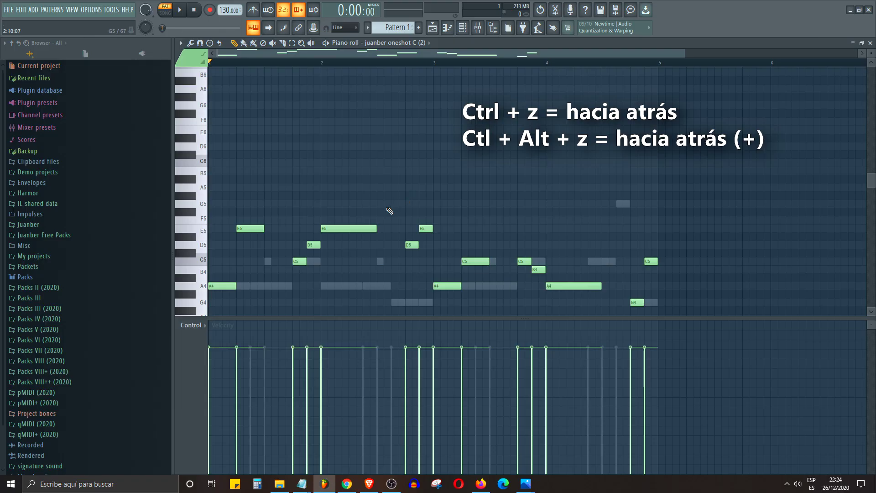
Add three short notes, G#5, A5 and A#5, ascending around the start of bar 2
key(ctrl+z)
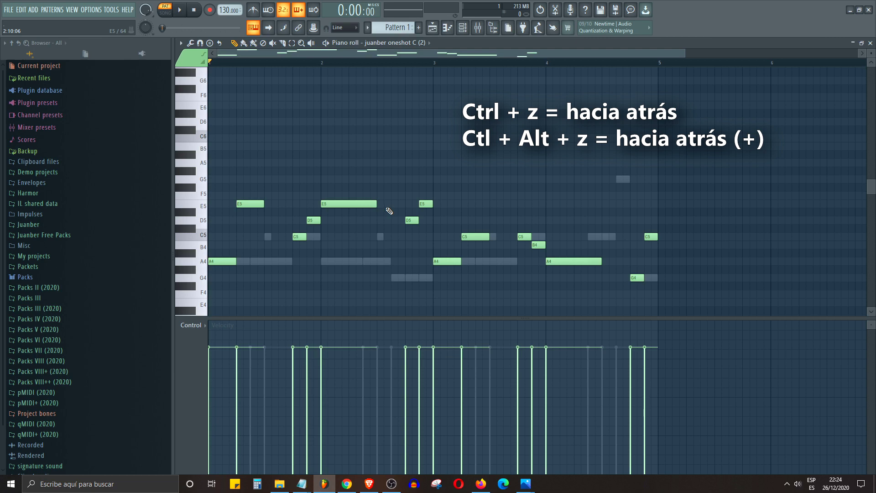
click(296, 170)
click(317, 162)
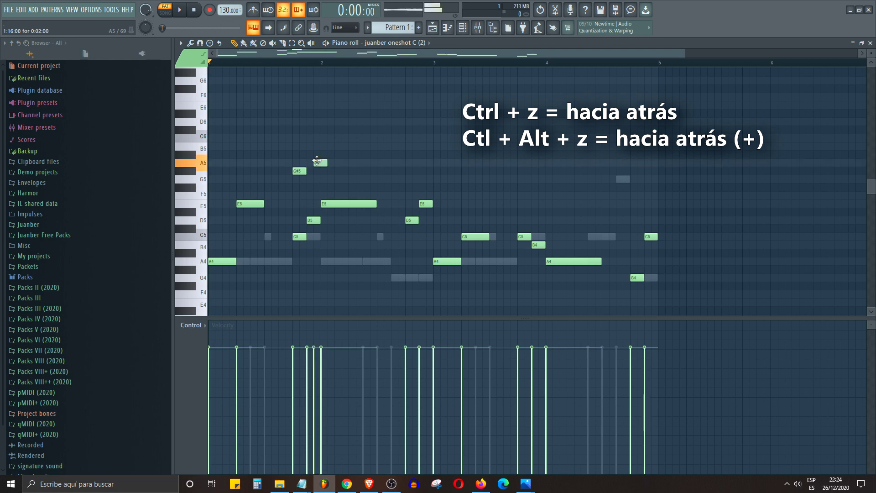
click(338, 155)
key(ctrl+z)
click(343, 155)
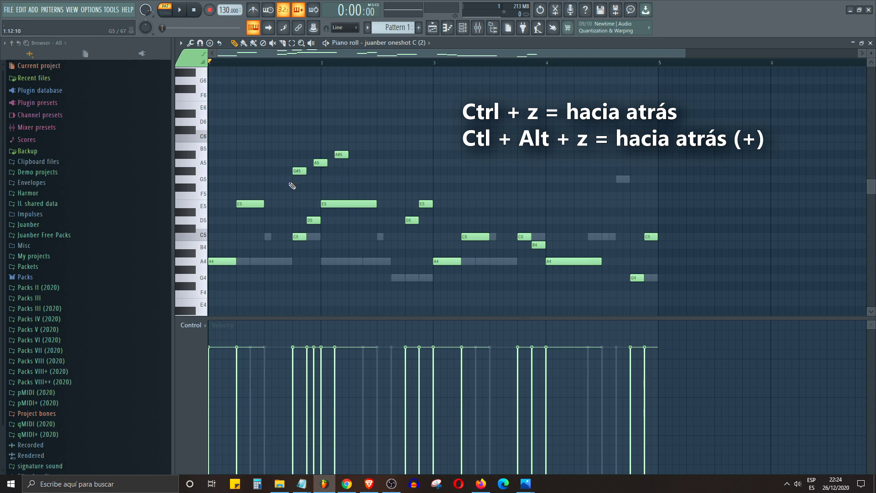
Undo the three added notes above the melody and collapse the project history in the browser
key(ctrl+z)
key(ctrl+z)
key(ctrl+z)
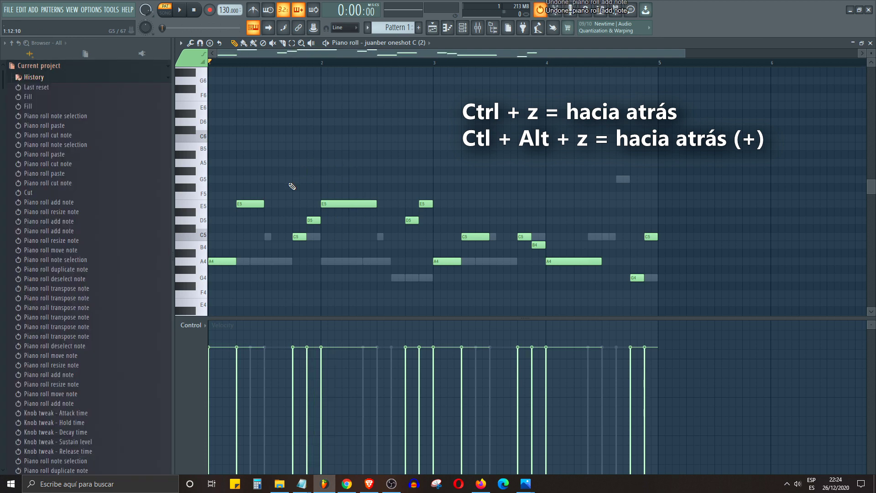
click(7, 59)
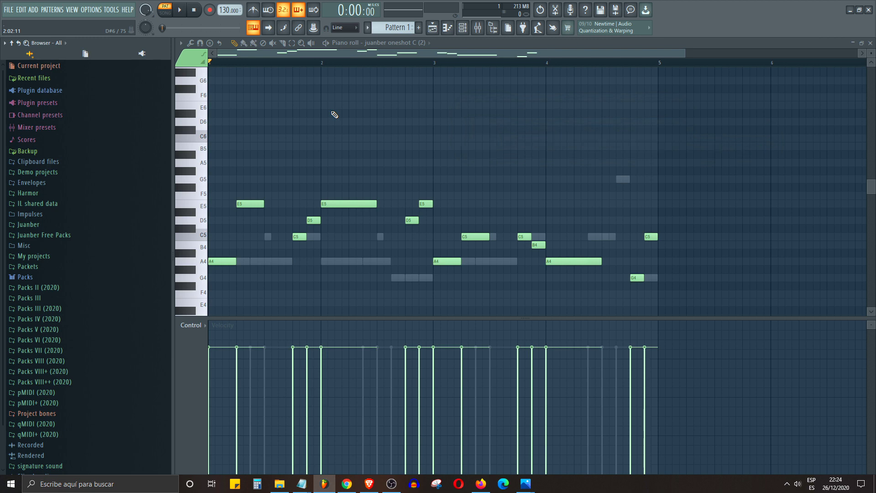
Cut all the melody notes in the piano roll and paste them back in the same place
click(181, 43)
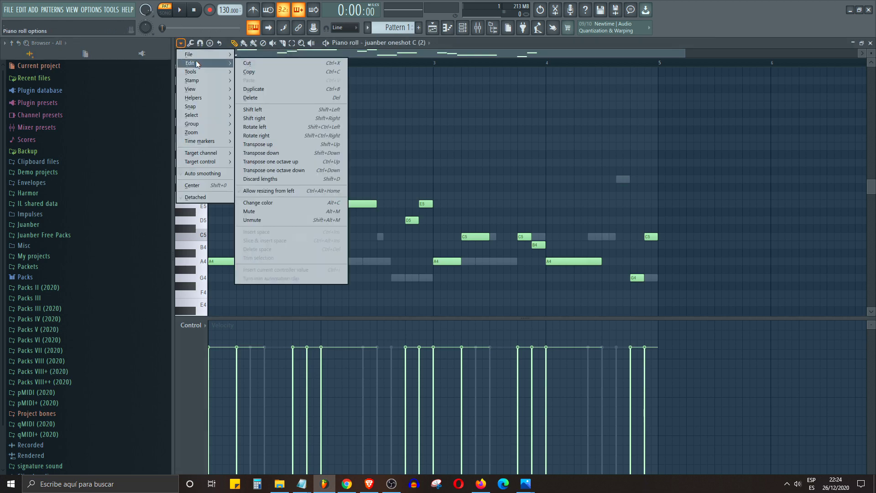
click(396, 95)
click(292, 43)
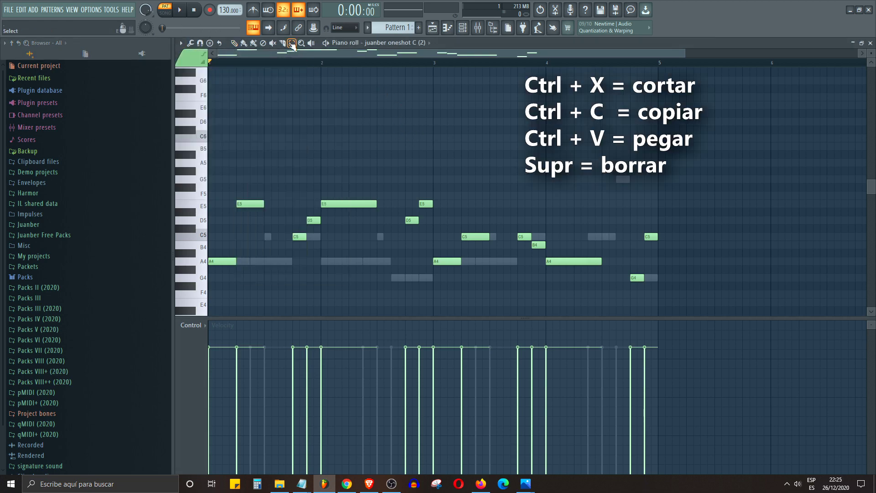
drag(692, 152, 211, 299)
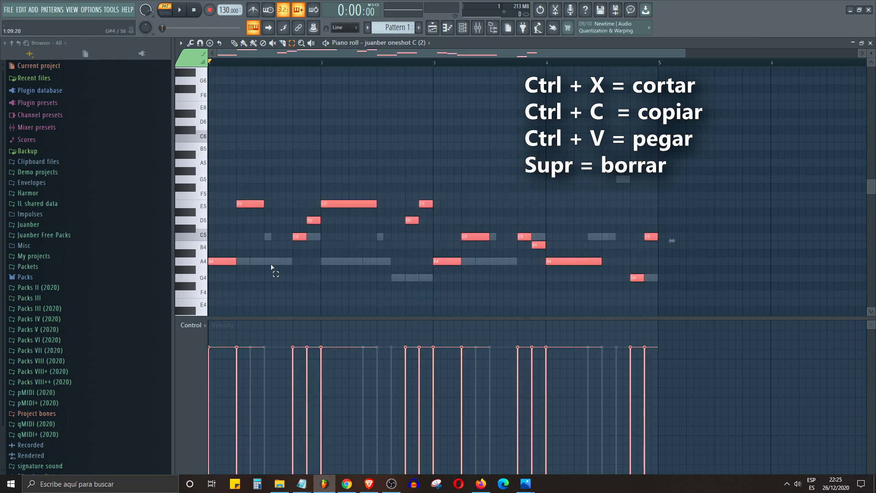
key(Delete)
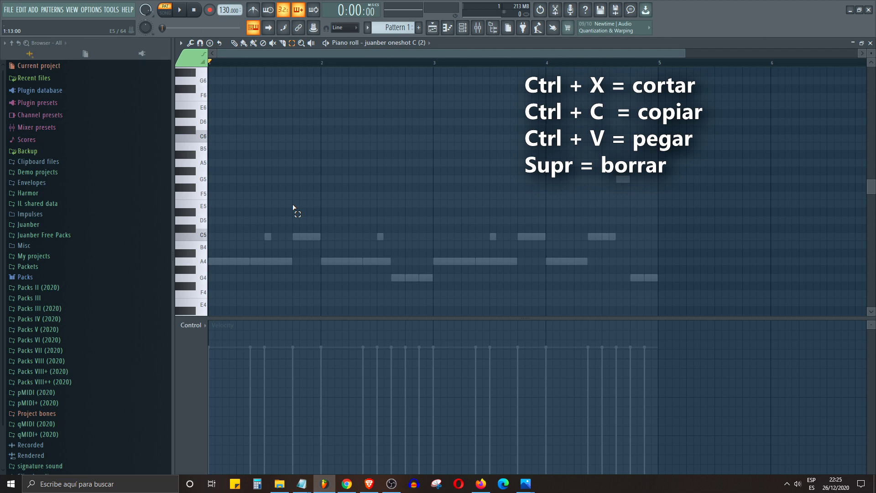
key(ctrl+v)
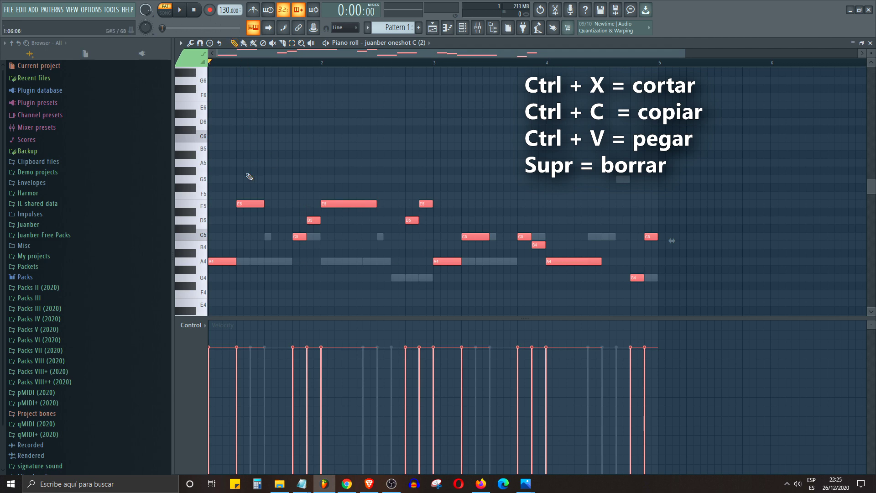
Paste the melody notes into the 808 Kick channel's piano roll and close it
click(870, 43)
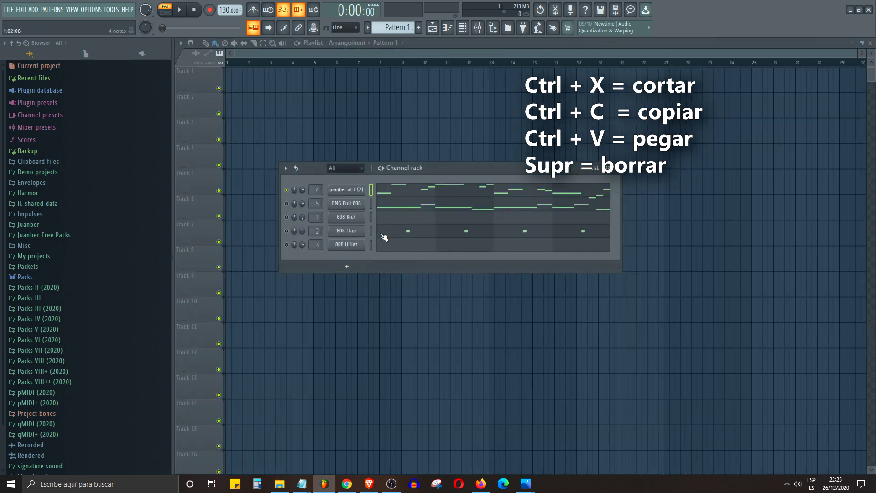
click(385, 220)
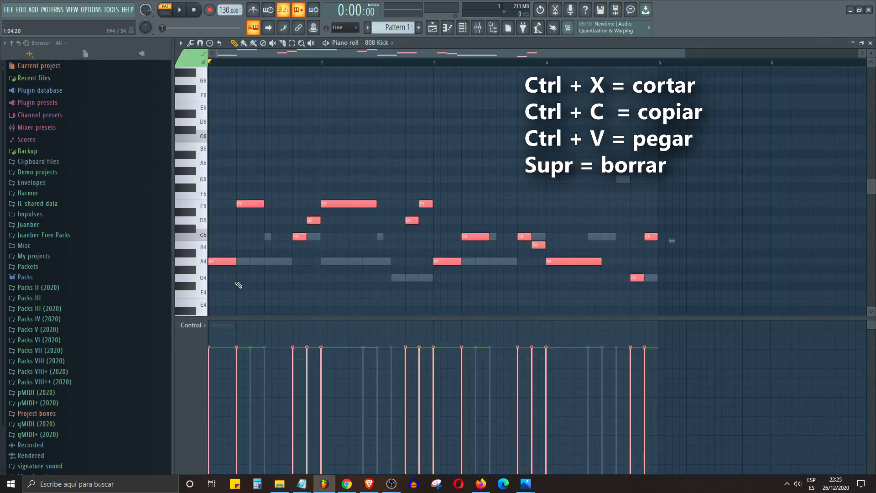
click(870, 42)
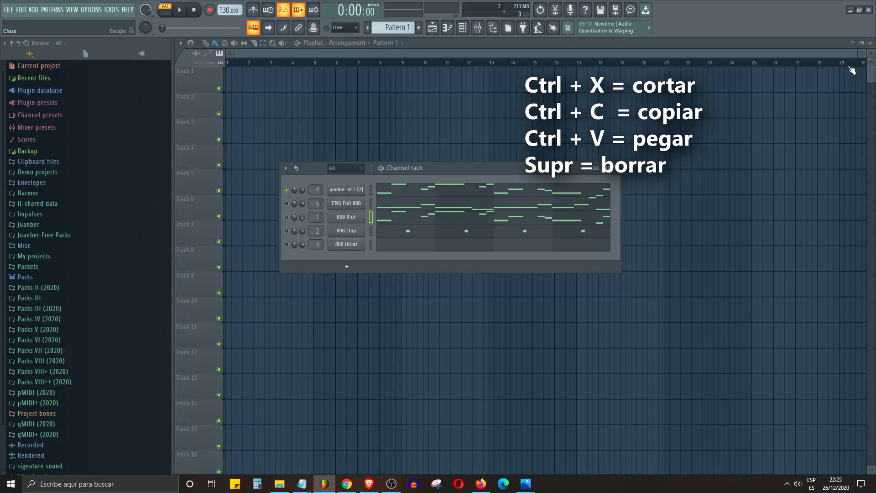
Reopen the 808 Kick piano roll and delete all of its pasted notes
click(380, 215)
click(292, 43)
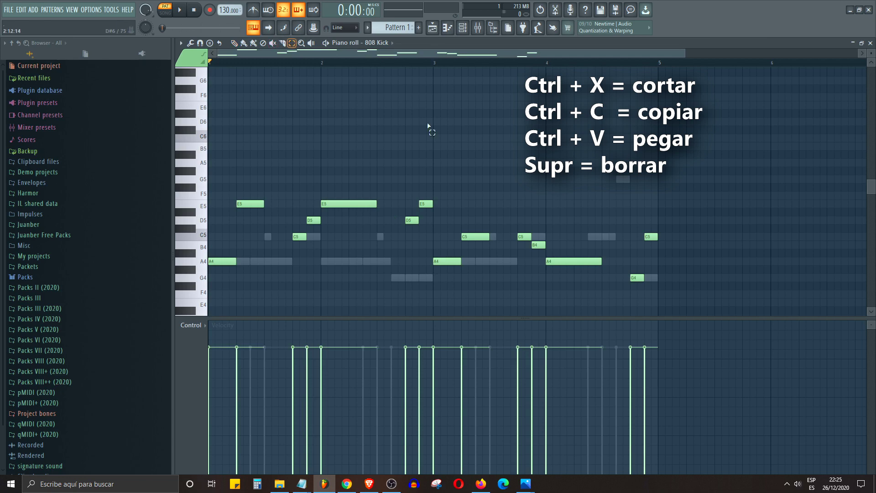
drag(738, 184, 198, 322)
scroll(432, 265, up, 2)
scroll(433, 265, up, 1)
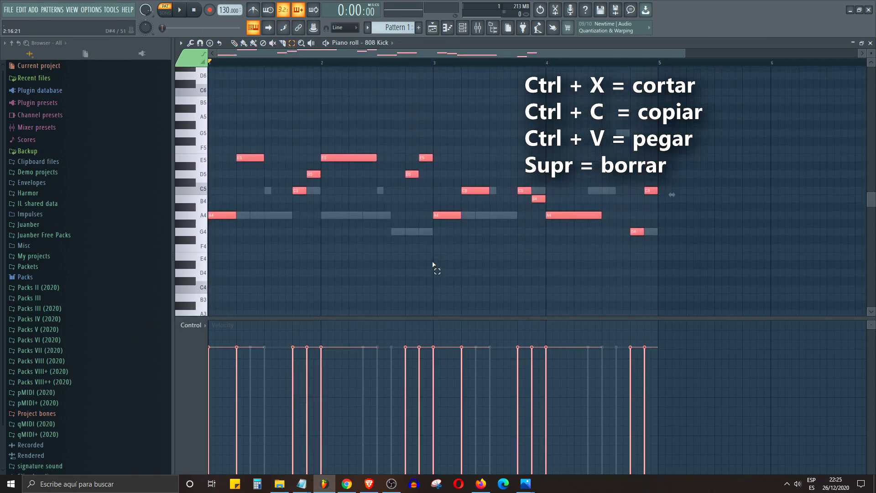
key(Delete)
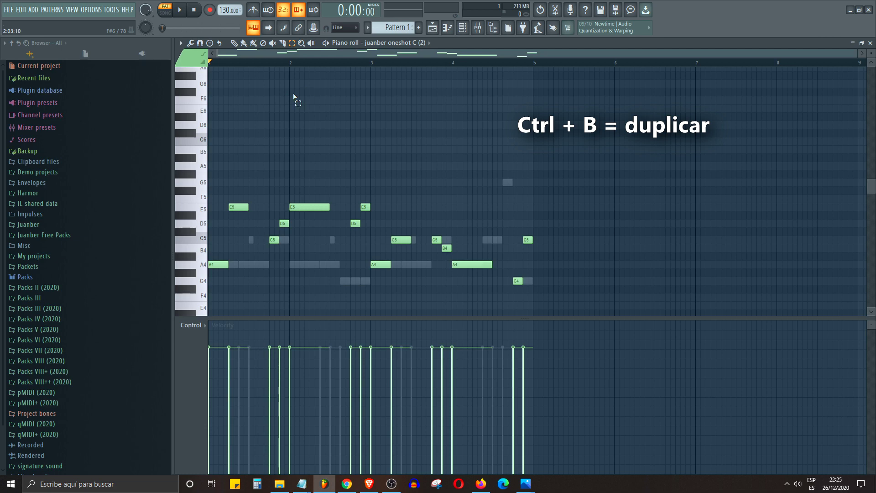
Duplicate the whole four-bar melody of the juanber oneshot channel into bars 5 to 8
drag(587, 172, 129, 298)
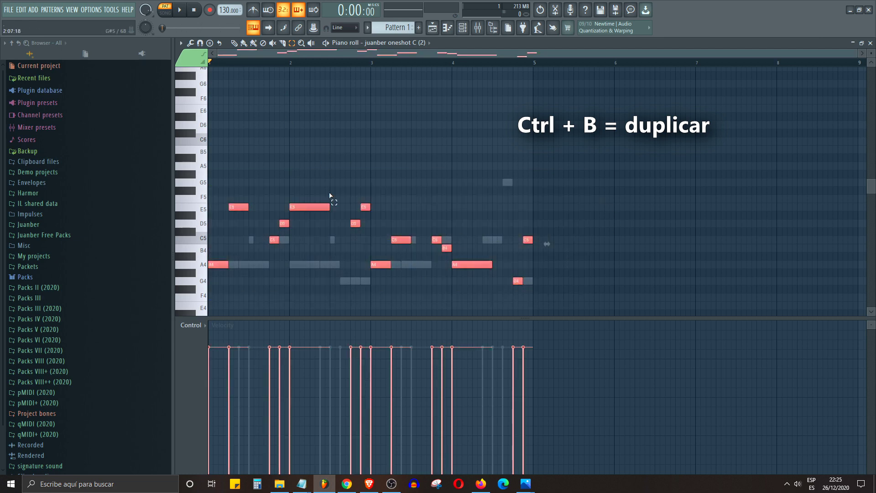
key(ctrl+b)
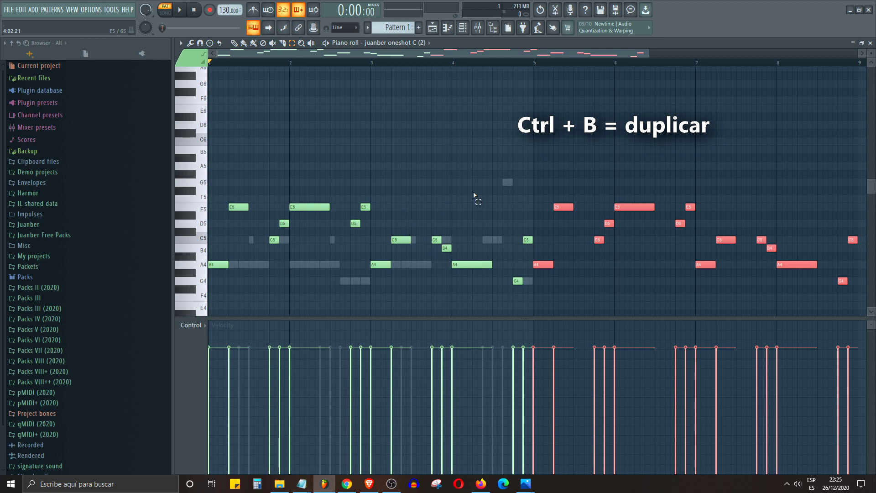
drag(651, 53, 770, 52)
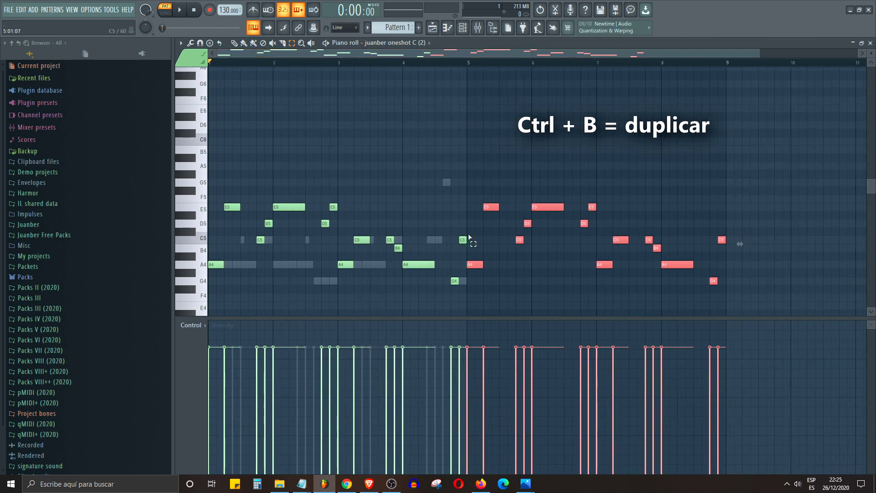
Duplicate only the first two melody notes, A4 and E5, and delete the copies
key(ctrl+d)
drag(240, 196, 211, 267)
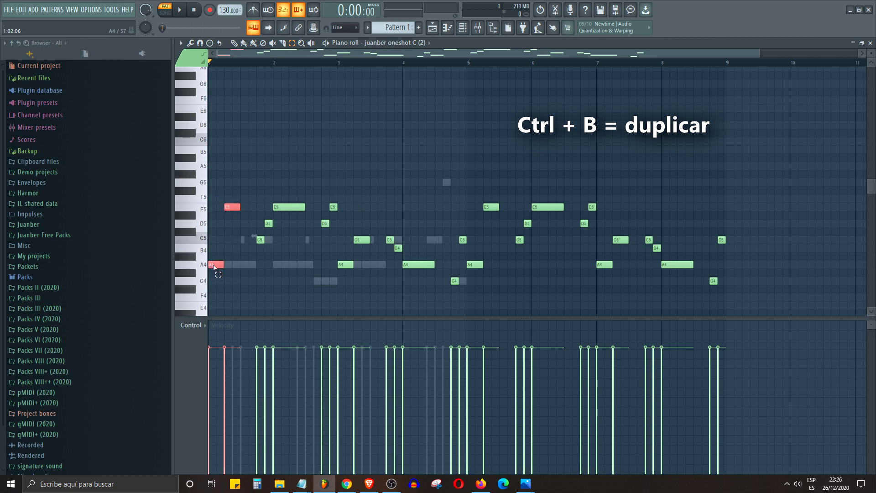
key(ctrl+b)
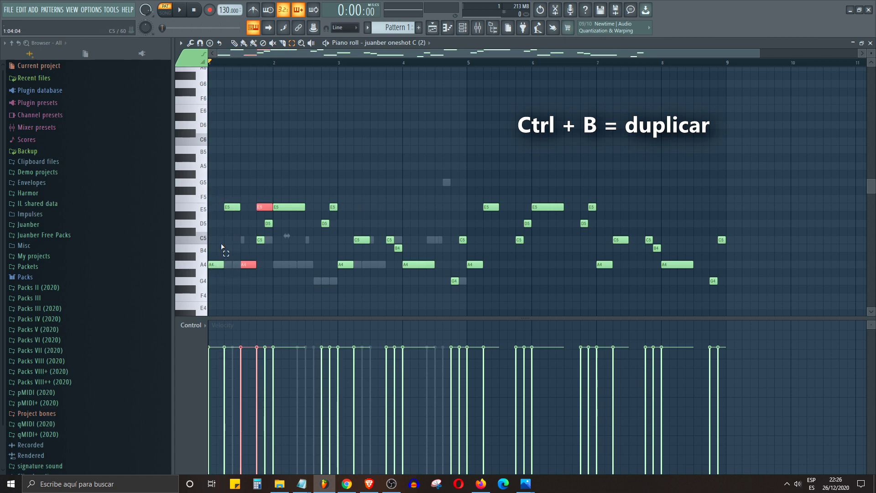
key(Delete)
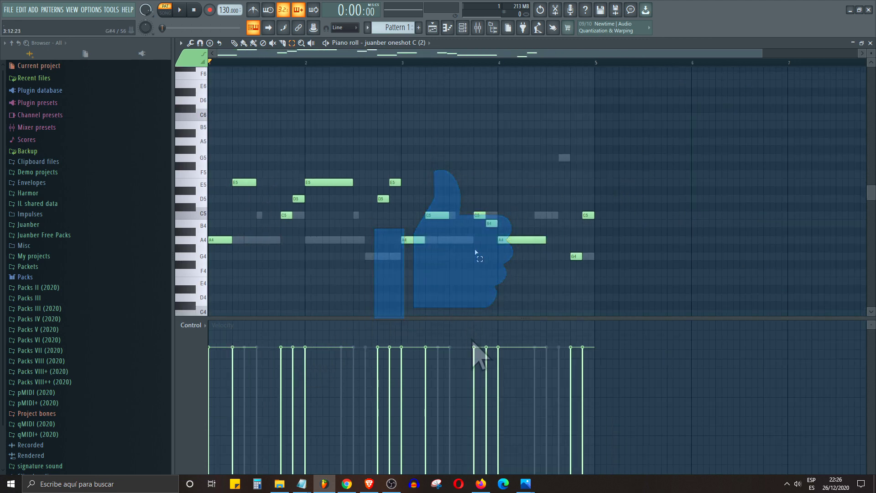
Select all the melody notes and shift them half a bar later
key(ctrl+a)
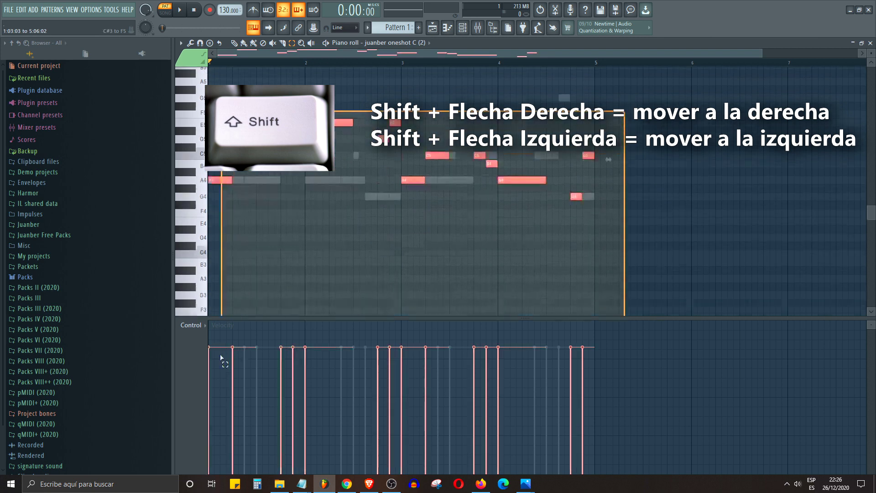
scroll(303, 255, down, 3)
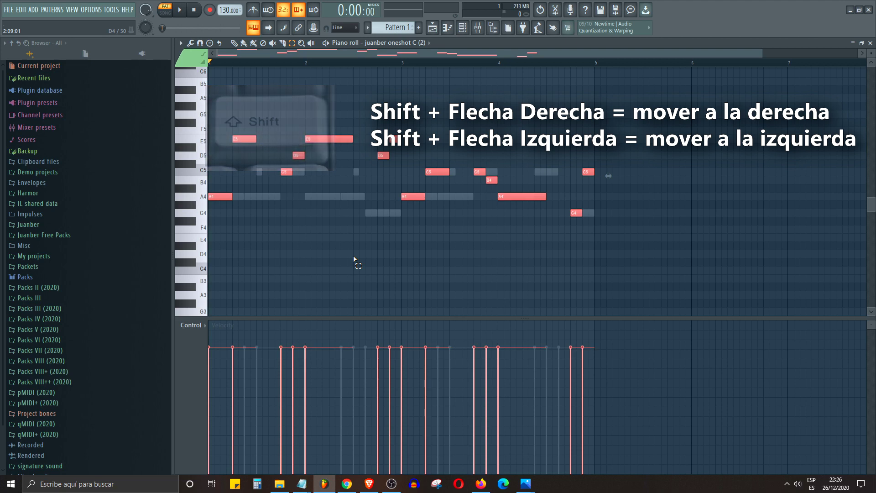
key(shift+Right)
key(shift+Right)
key(shift+Right)
key(shift+Right)
key(shift+Right)
key(shift+Right)
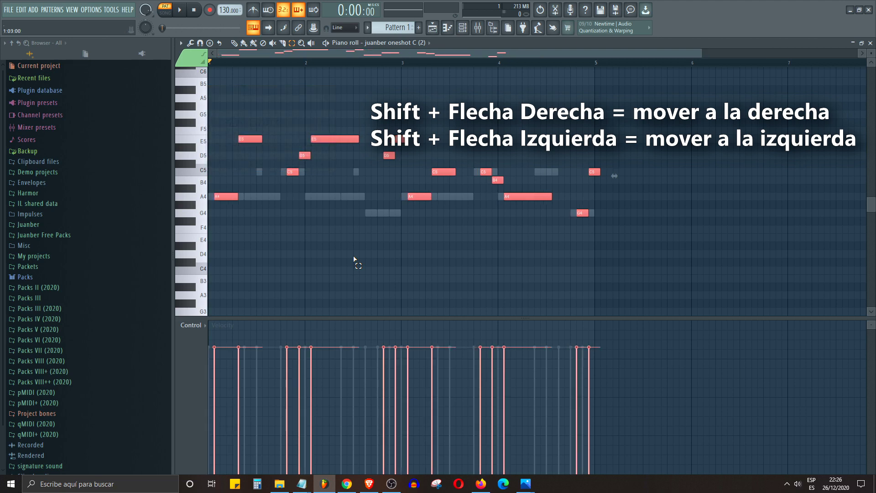
key(shift+Right)
key(shift+Right)
key(shift+Right)
key(shift+Right)
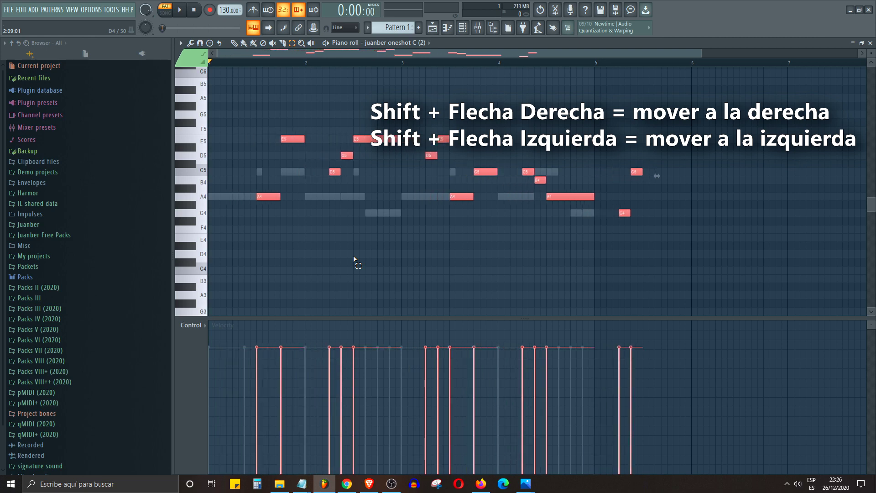
Shift all the melody notes back earlier so the first one starts at bar 1
key(shift+Left)
key(shift+Left)
key(shift+Left)
key(shift+Left)
key(shift+Left)
key(shift+Left)
key(shift+Left)
key(shift+Left)
key(shift+Left)
key(shift+Left)
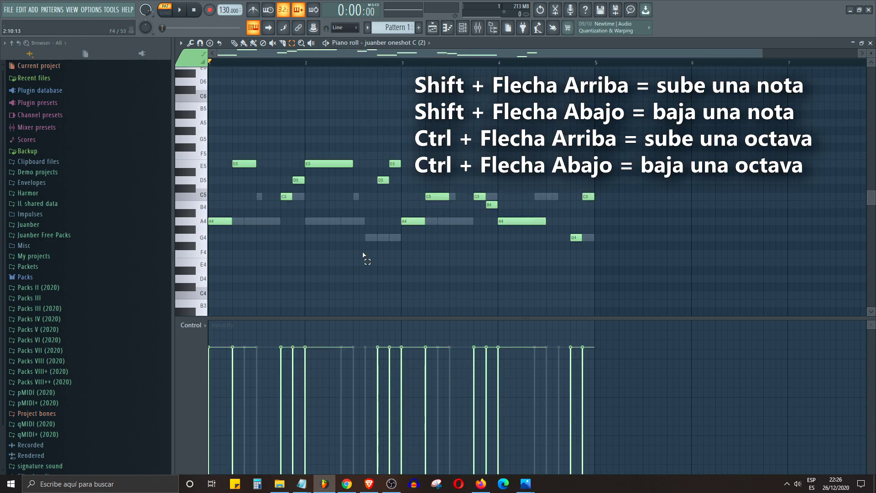
Select all the melody notes and transpose them up in semitone steps
scroll(364, 254, up, 1)
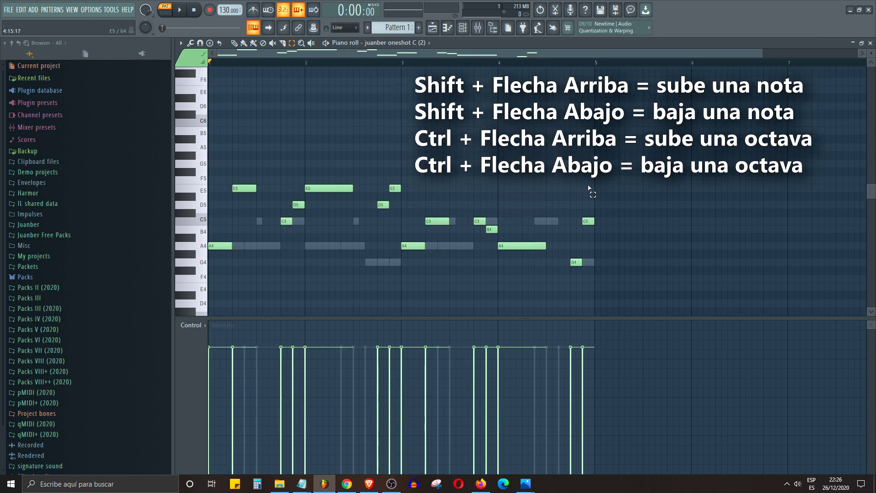
key(ctrl+a)
key(shift+Up)
key(shift+Up)
key(shift+Up)
key(shift+Up)
key(shift+Up)
key(shift+Up)
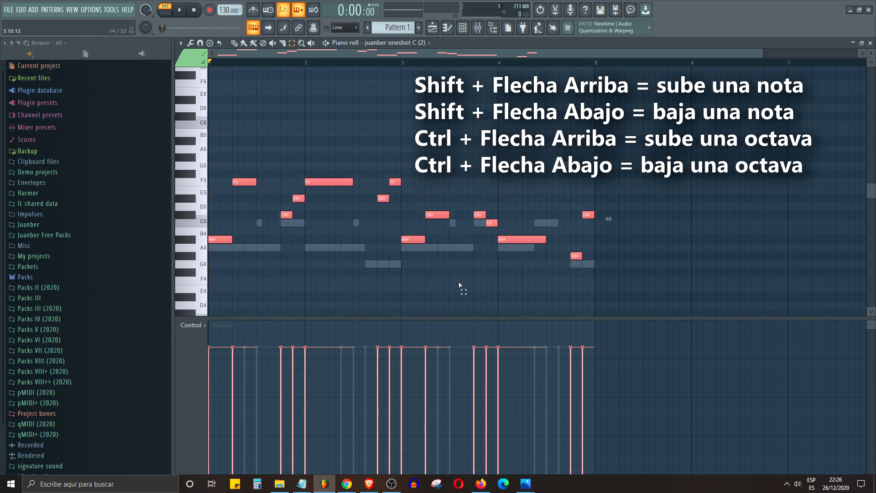
Transpose the raised melody down by semitones until its first note is on A4
key(shift+Down)
key(shift+Down)
key(shift+Down)
key(shift+Down)
key(shift+Down)
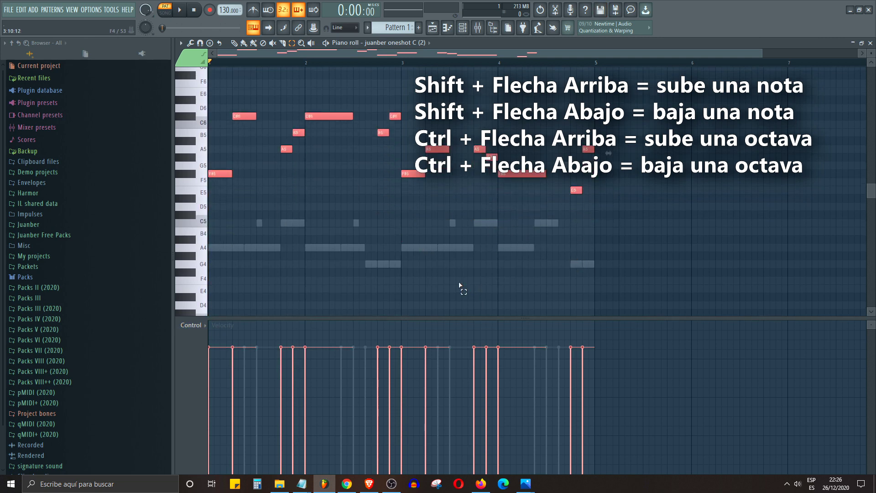
key(shift+Down)
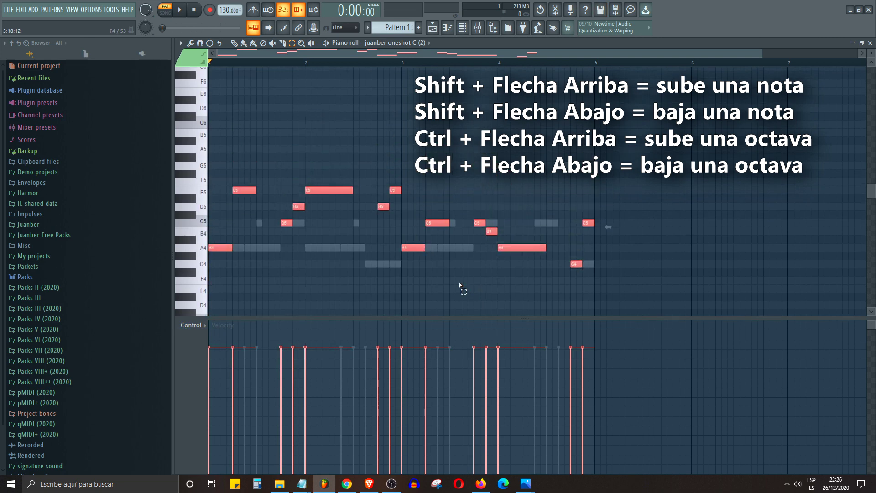
Transpose all the melody notes down below their original pitch in semitone steps
key(shift+Down)
key(shift+Down)
key(shift+Down)
key(shift+Down)
key(shift+Down)
key(shift+Down)
key(shift+Down)
key(shift+Down)
key(shift+Down)
key(shift+Down)
key(shift+Down)
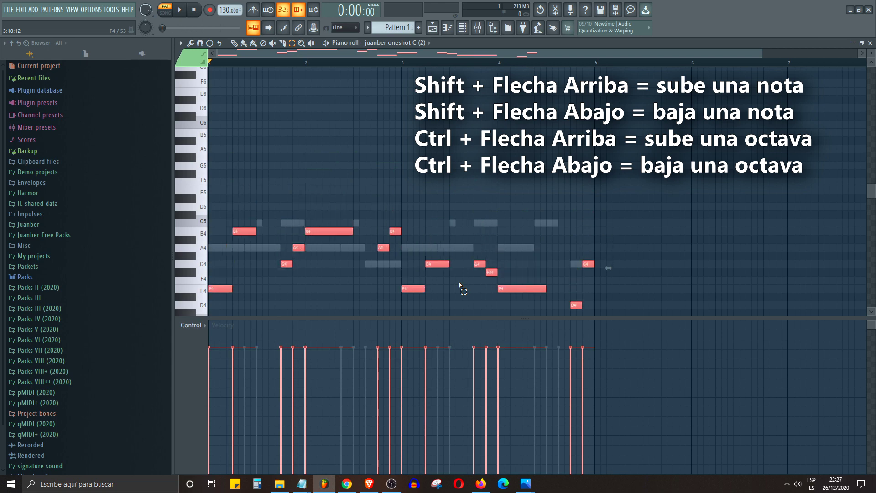
Transpose the lowered melody up by semitones until its first note is on A4
key(shift+Up)
key(shift+Up)
key(shift+Up)
key(shift+Up)
key(shift+Up)
key(shift+Up)
key(shift+Up)
key(shift+Up)
key(shift+Up)
key(shift+Up)
key(shift+Up)
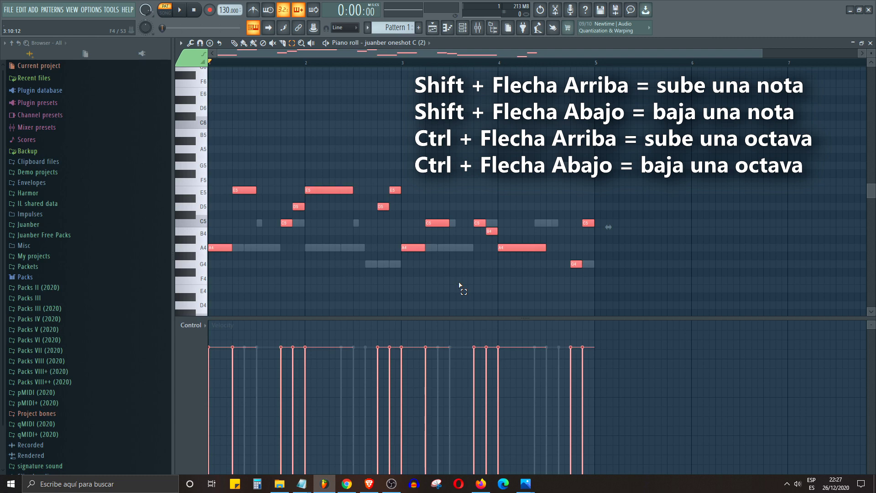
Transpose the whole melody up one octave, down two octaves and back up one octave
key(ctrl+Up)
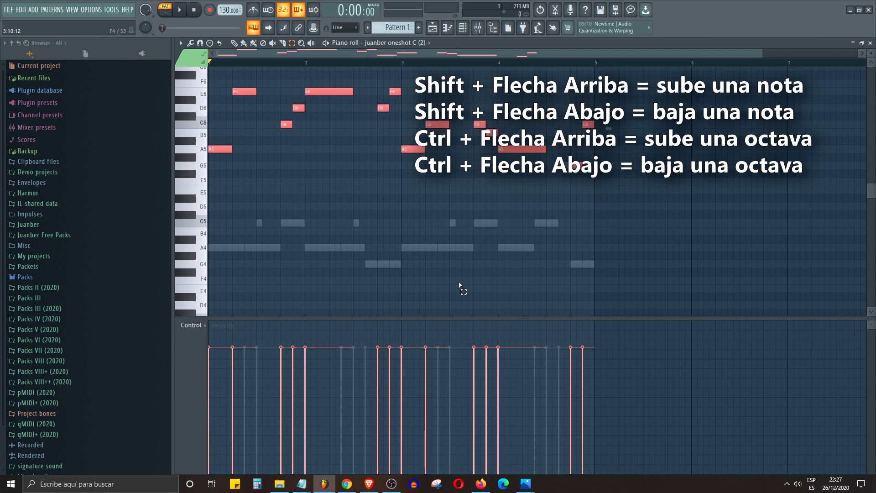
key(ctrl+Down)
key(ctrl+Down)
key(ctrl+Up)
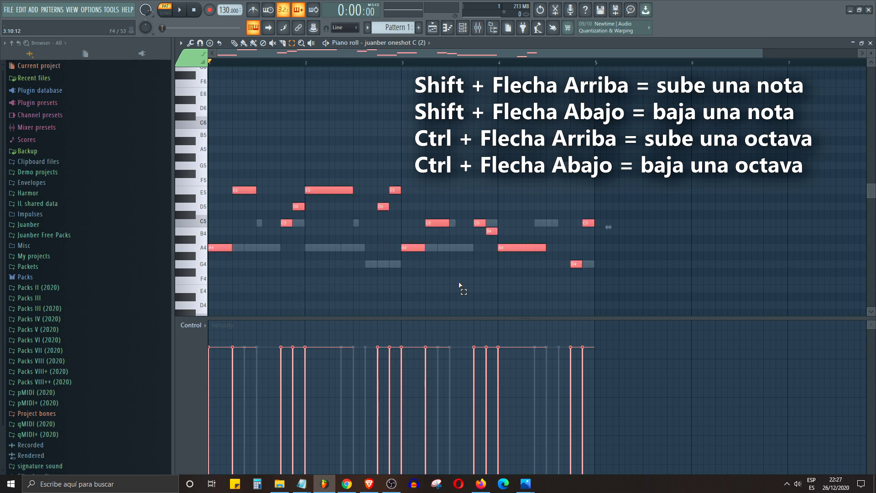
Transpose the selected melody notes down one octave and back up one octave
key(ctrl+Down)
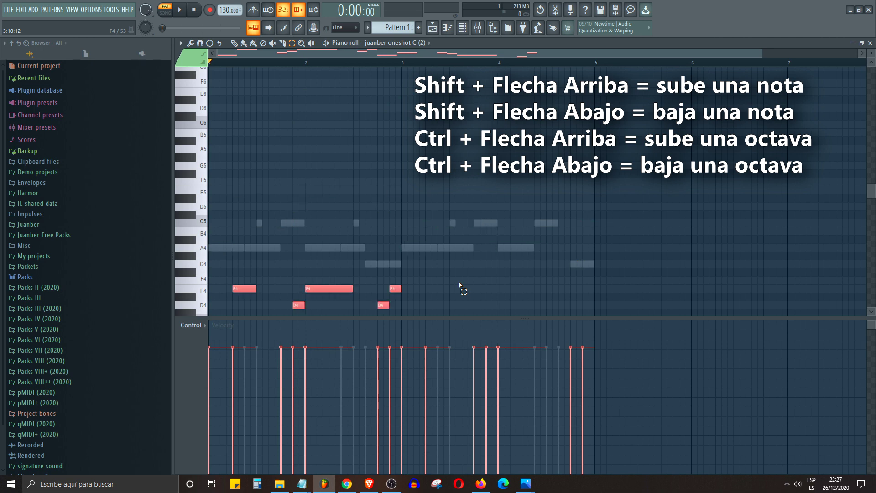
key(ctrl+Up)
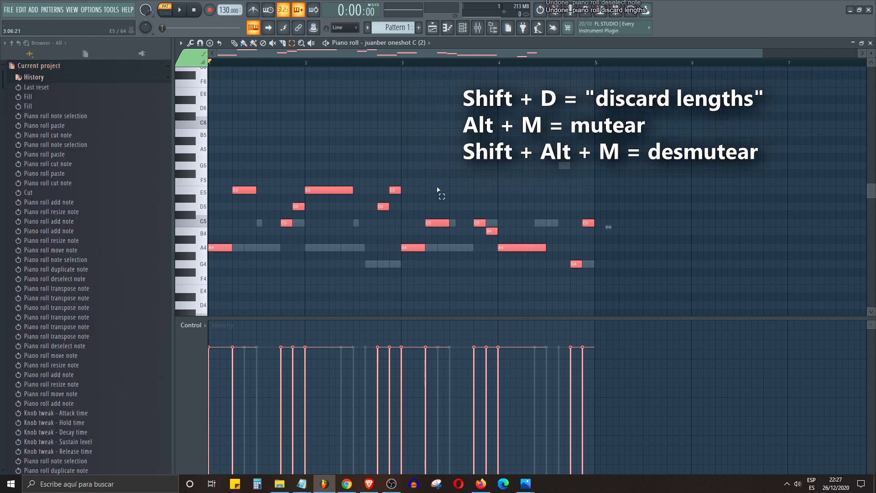
Discard the lengths of all the selected melody notes and undo the change
key(ctrl+z)
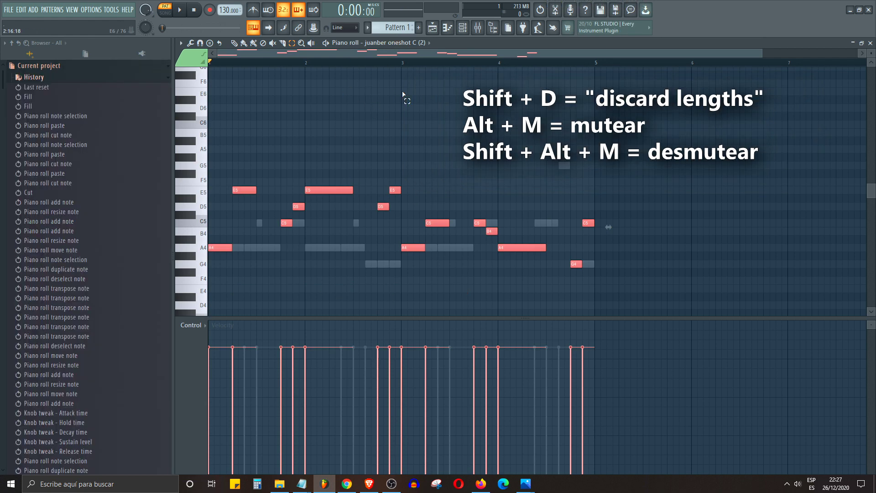
key(shift+d)
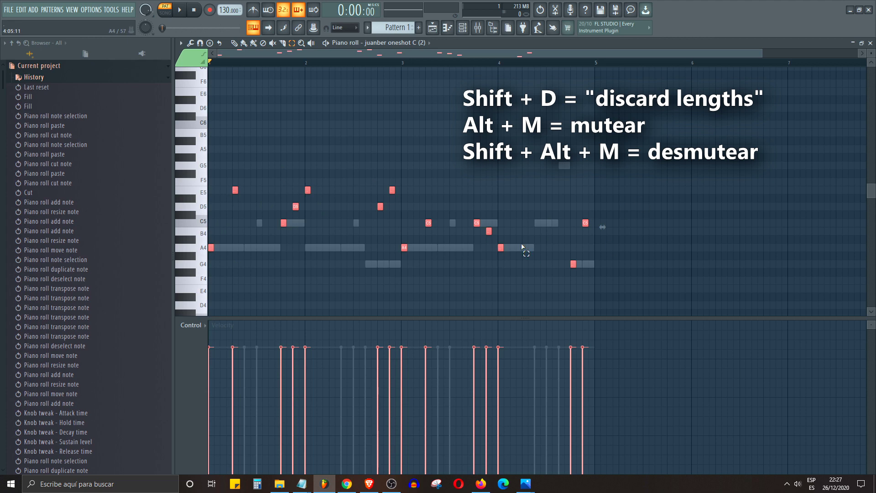
key(ctrl+z)
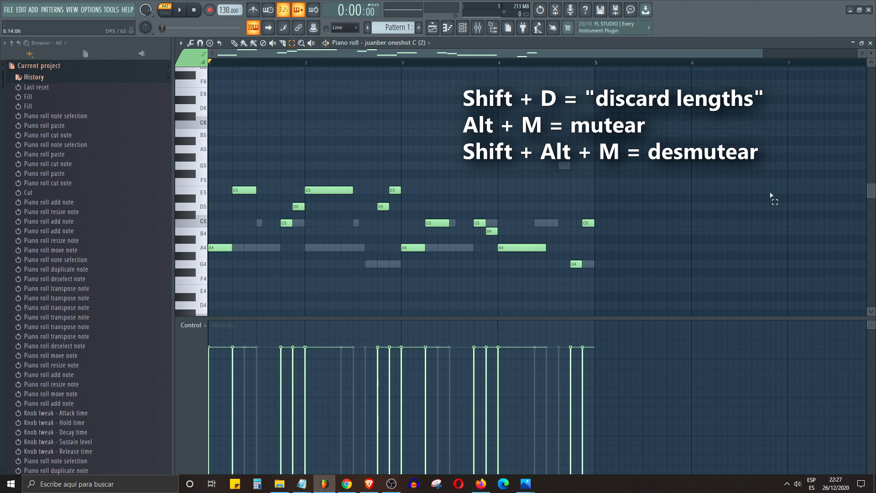
Mute all the melody notes, reselect them together and unmute them
key(ctrl+a)
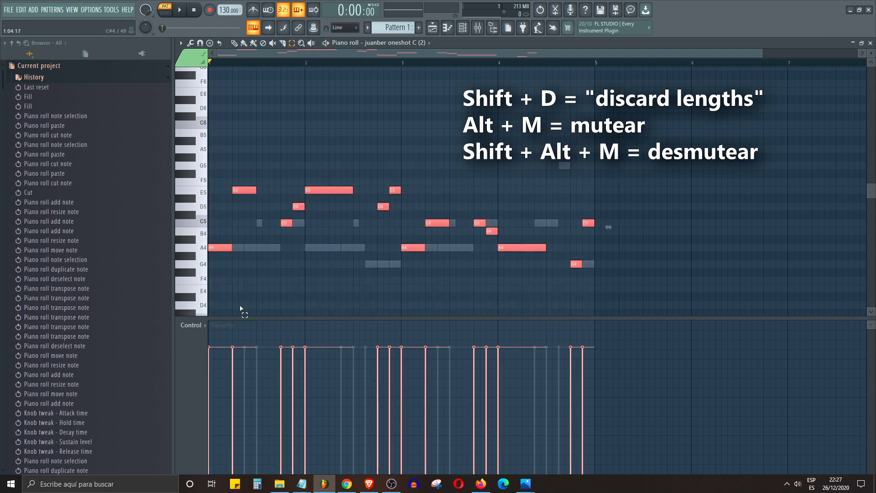
key(alt+m)
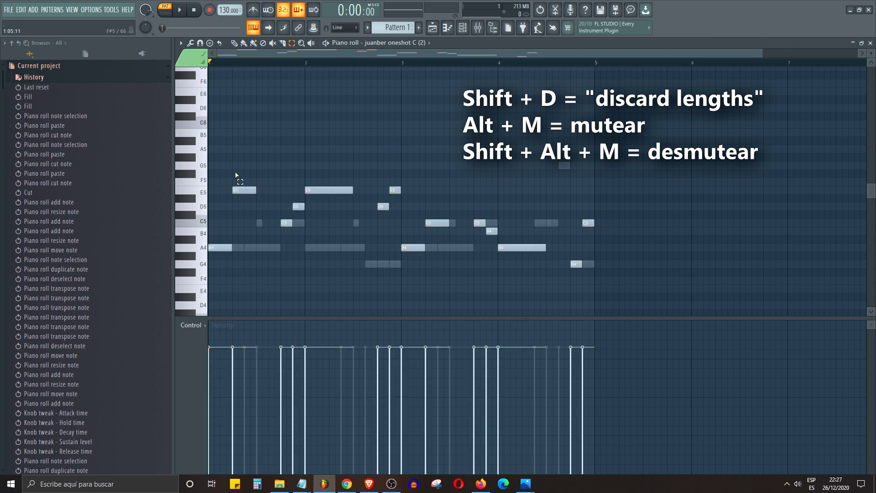
drag(215, 147, 656, 296)
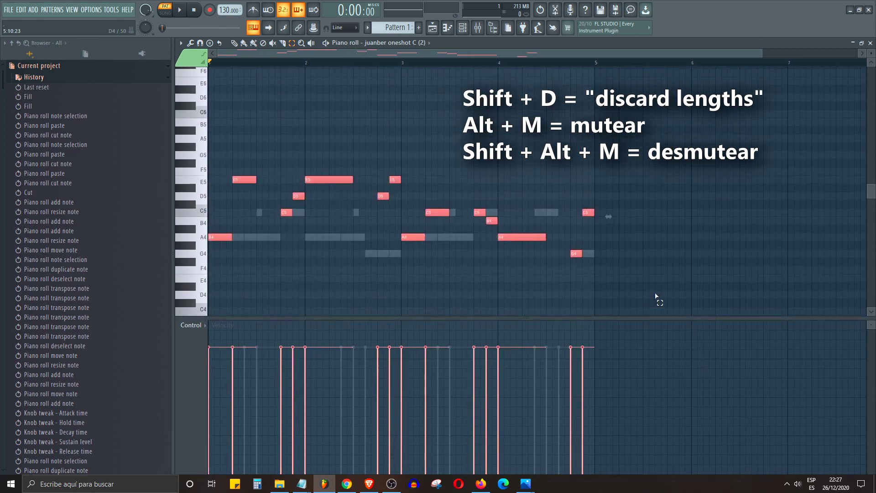
key(shift+alt+m)
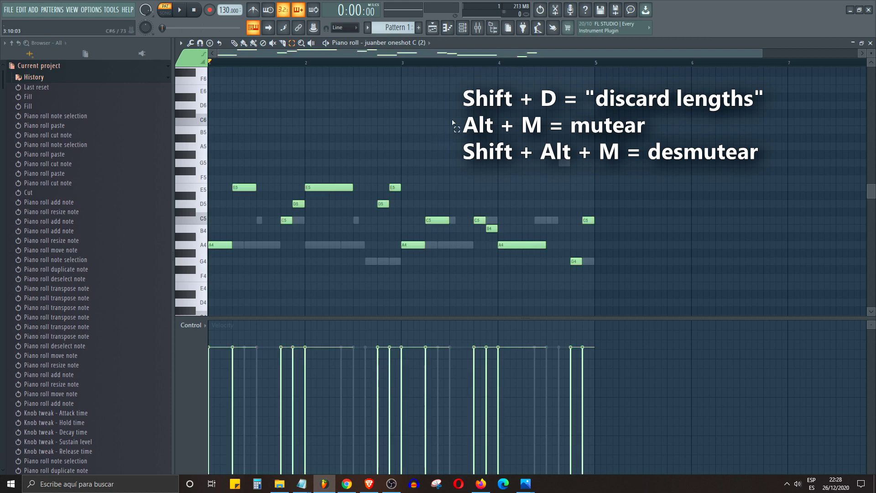
Set note colour 10 as the active colour and recolour all the green melody notes pink with it
scroll(417, 177, up, 1)
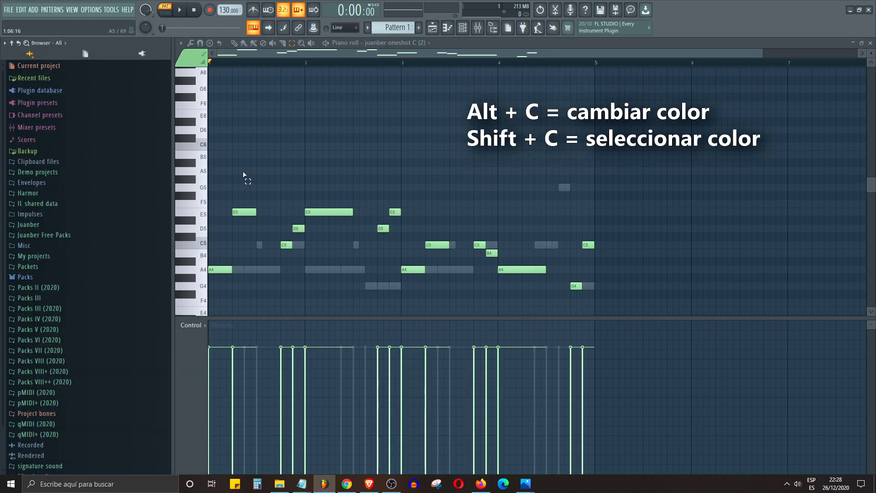
click(187, 62)
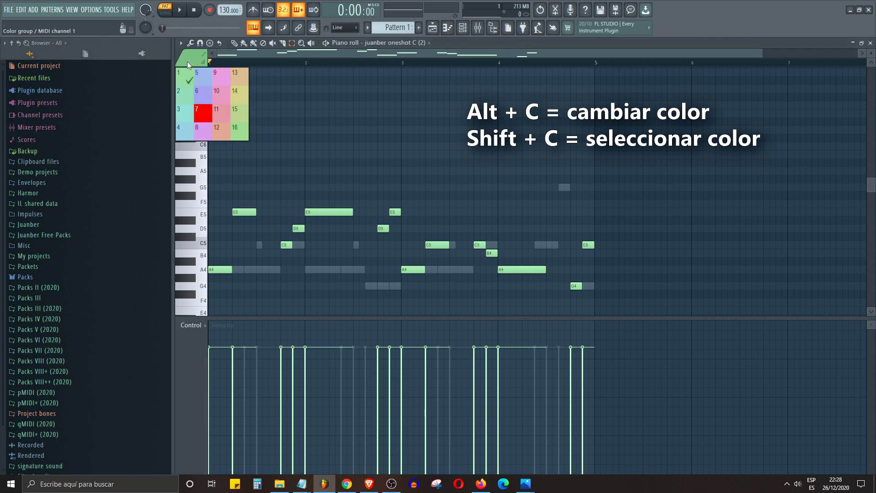
click(220, 97)
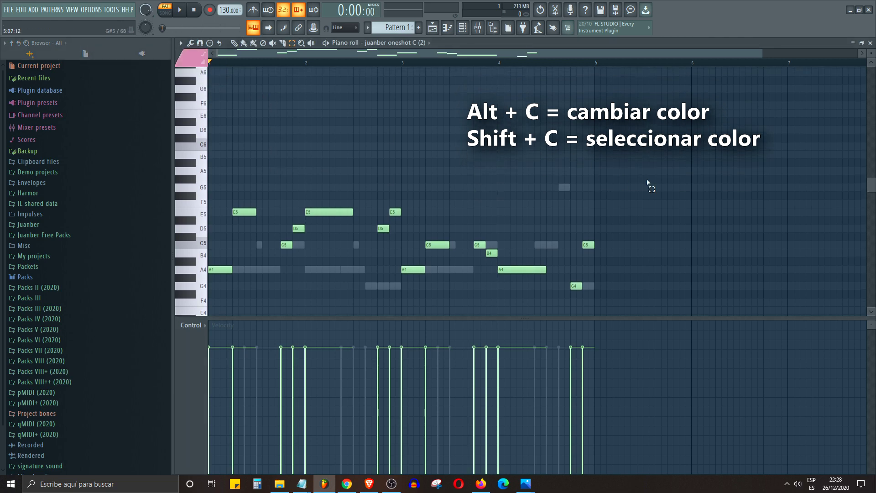
drag(648, 182, 170, 310)
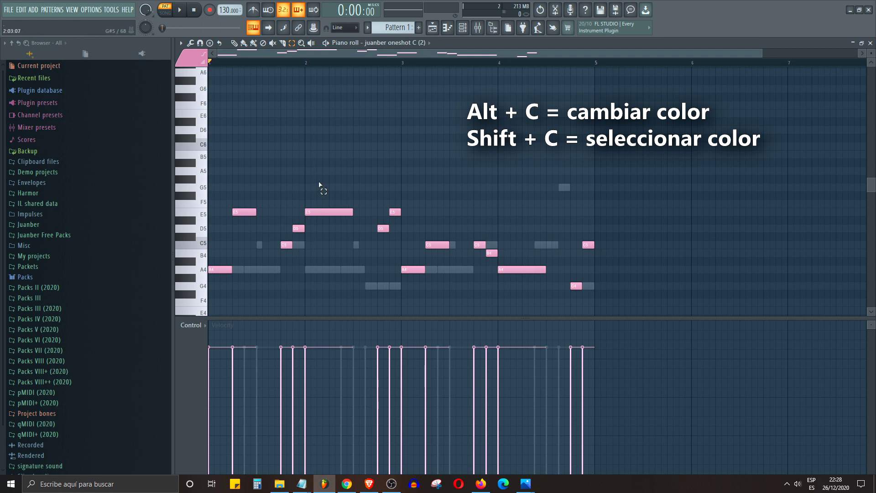
Select all the green notes of the upper melody at once by their colour
scroll(321, 174, down, 1)
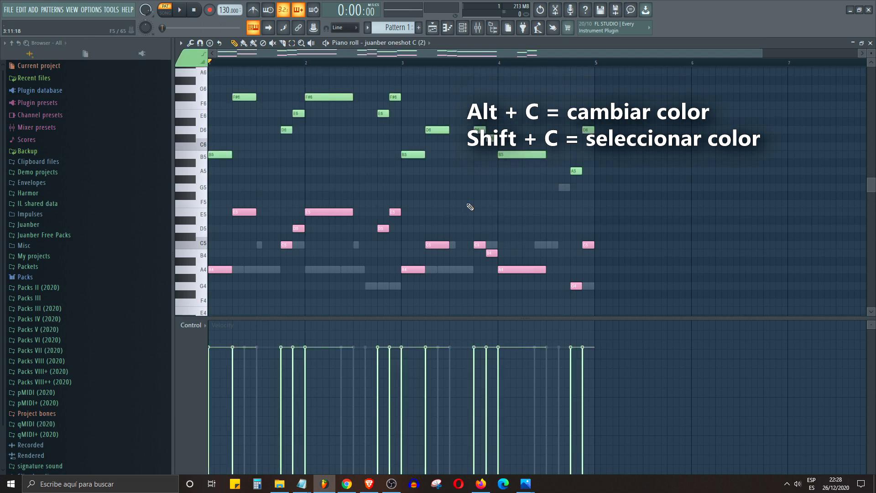
click(291, 43)
key(shift+c)
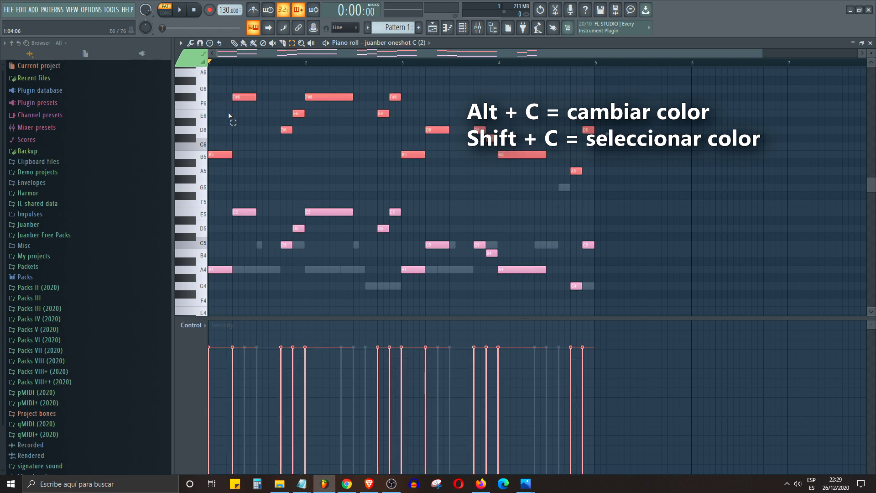
Make colour 10 the active colour, select all the pink notes by colour and clear the selection
click(184, 57)
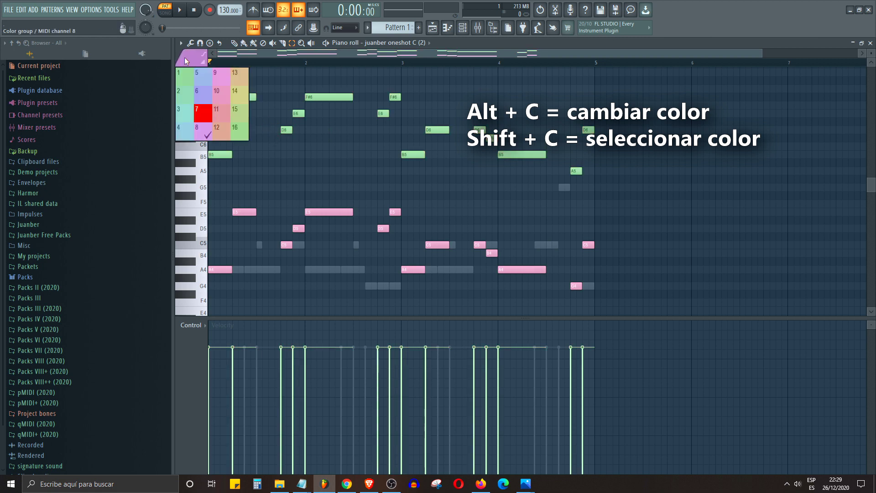
click(225, 94)
key(shift+c)
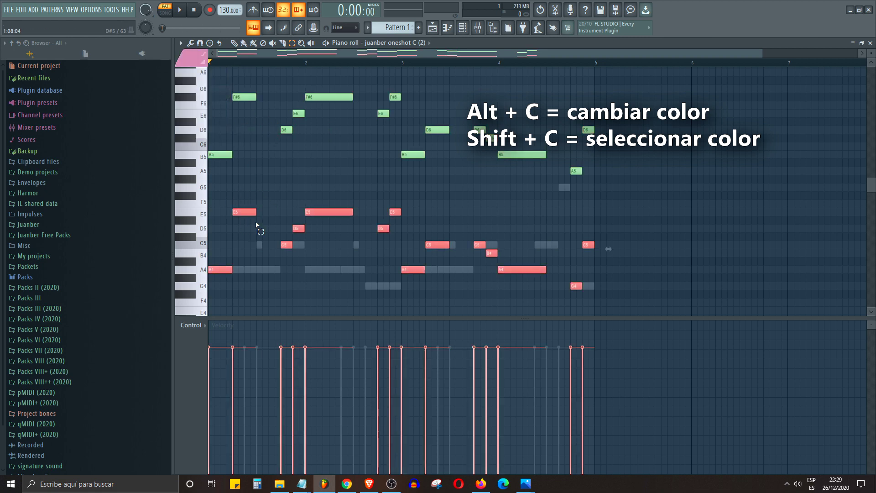
click(267, 197)
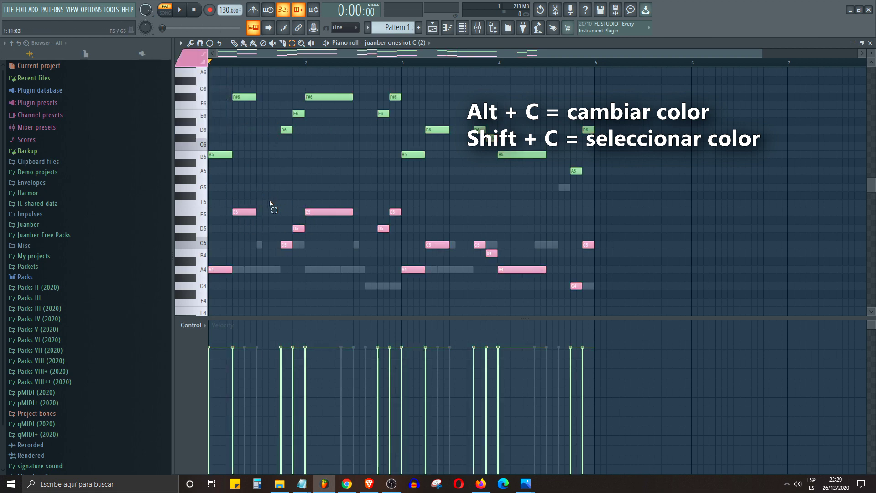
Move the upper green notes down over the pink melody, and the leftover D6 note down to A4 in bar 3
scroll(270, 118, up, 1)
scroll(339, 119, down, 1)
drag(581, 93, 196, 189)
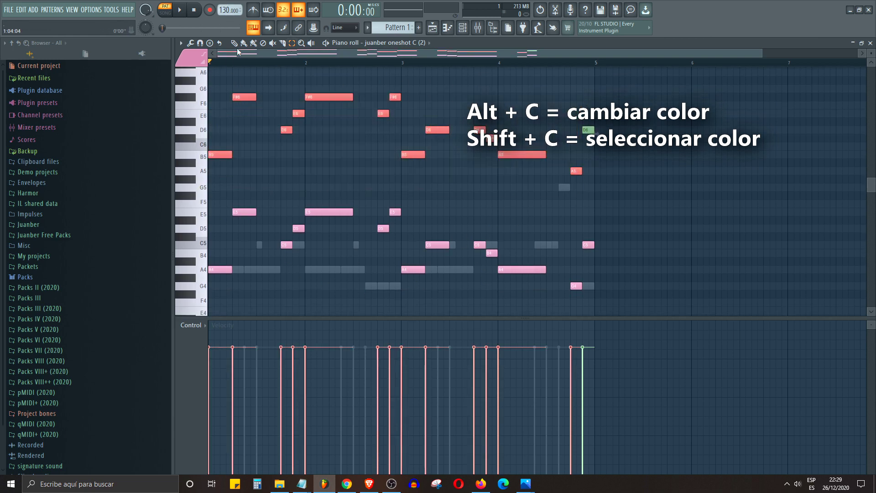
drag(222, 155, 227, 269)
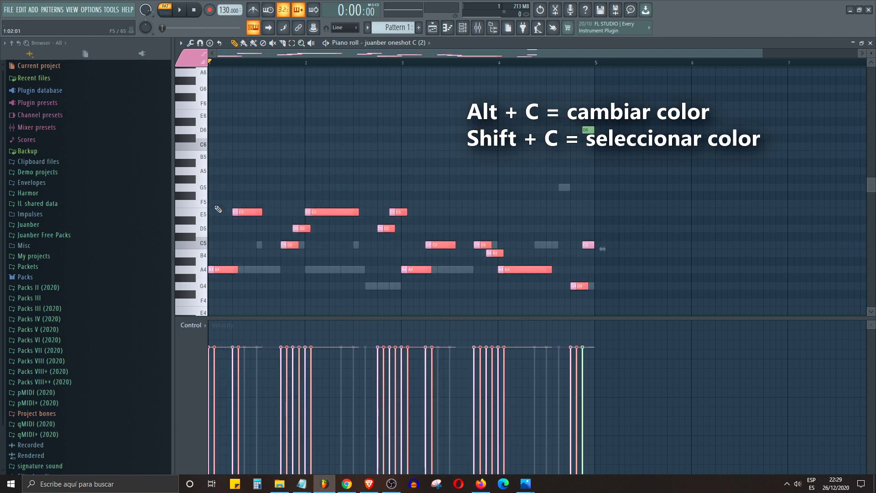
key(ctrl+d)
drag(612, 129, 467, 269)
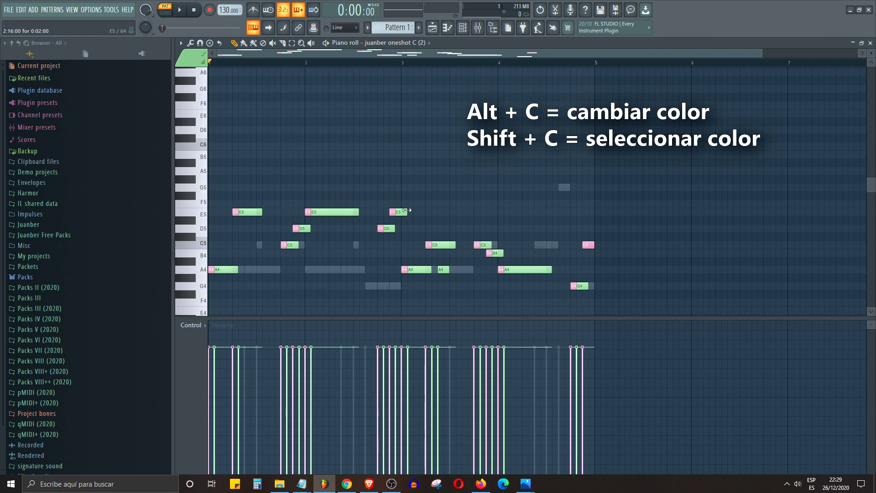
Select all the green notes by colour and move them up, away from the pink melody
key(shift+c)
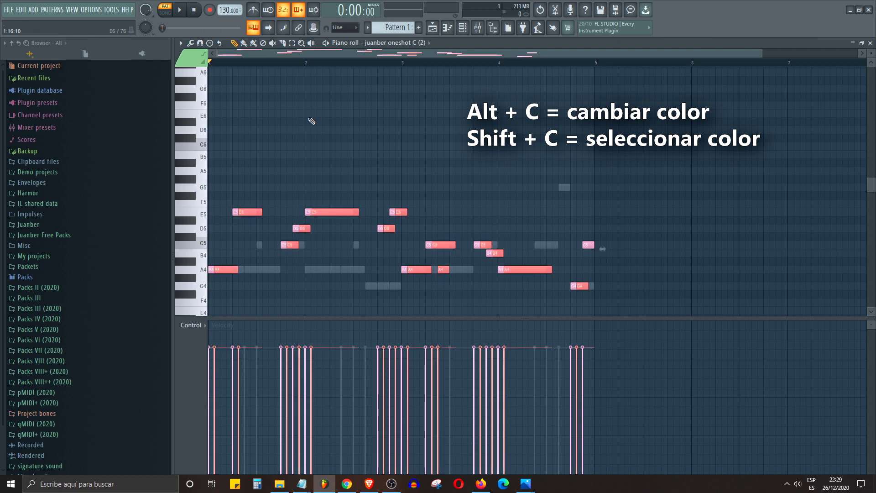
drag(342, 213, 344, 122)
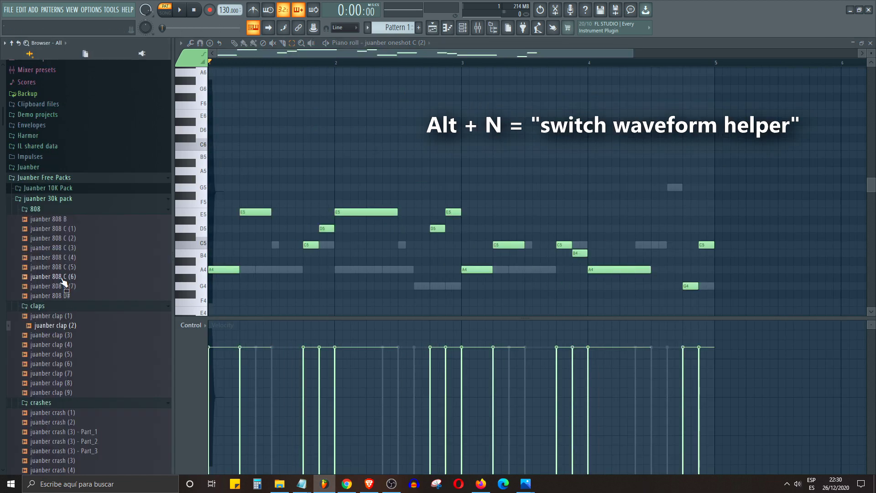
Load the sample juanber 808 C (6) from the 808 folder into the channel shown in the piano roll
drag(60, 277, 248, 162)
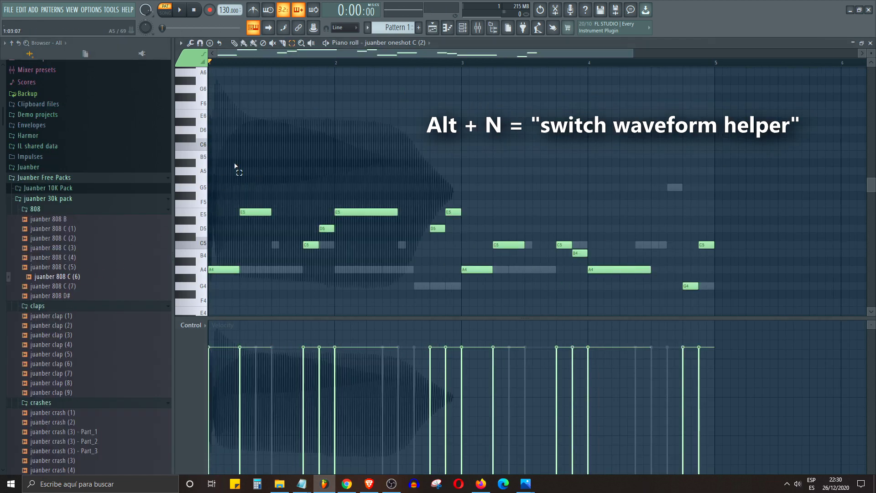
scroll(257, 192, down, 1)
scroll(256, 194, up, 2)
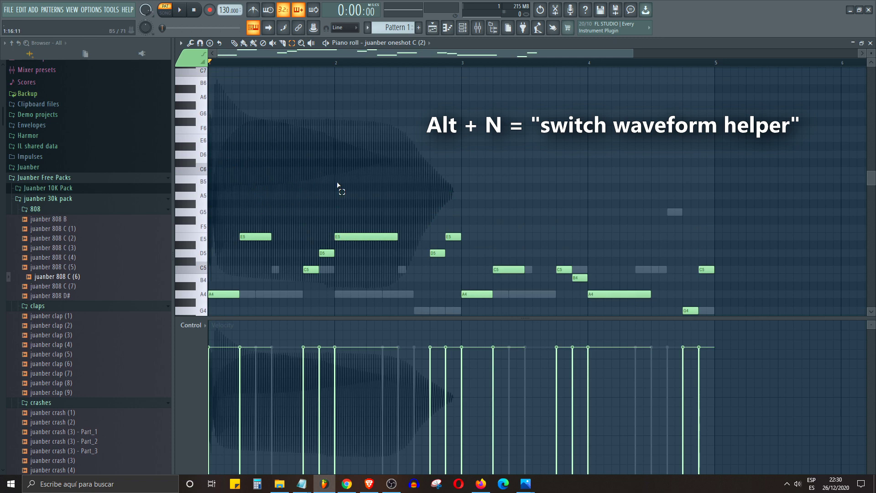
scroll(368, 223, down, 1)
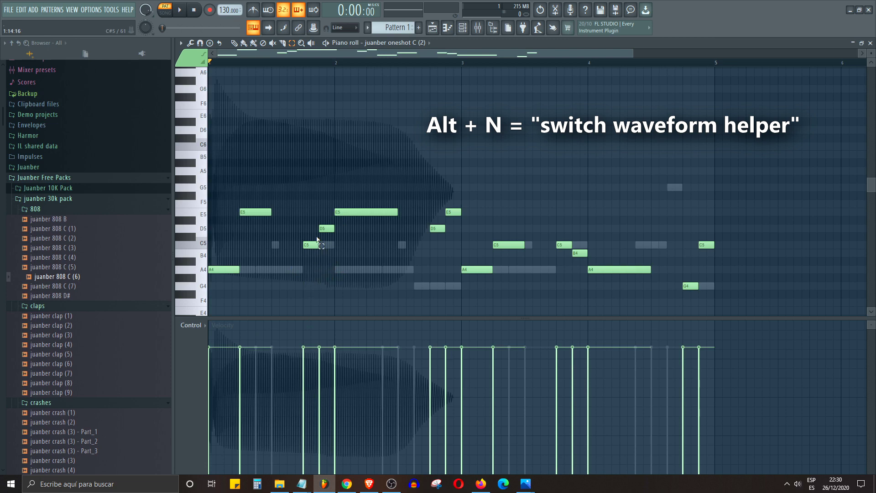
Turn off the waveform helper behind the notes and open the piano roll options
key(alt+n)
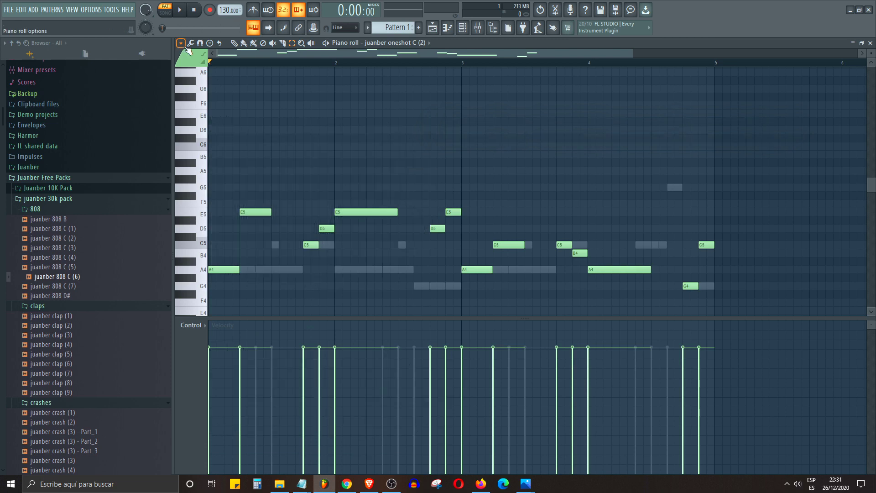
click(181, 43)
mouse_move(192, 73)
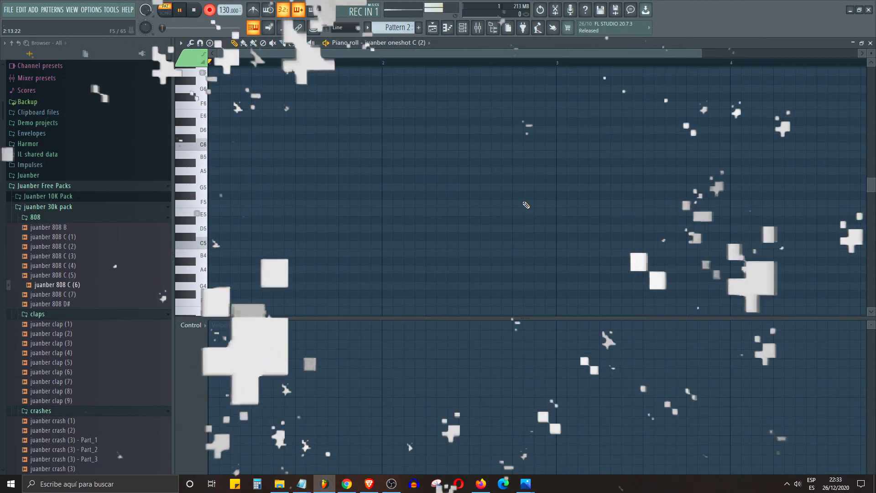
Record the notes C5, C5, D5, D#5, D#5, D5, D#5, D5, D#5 and C5 live into Pattern 2, and stop
key(z)
key(x)
key(d)
key(d)
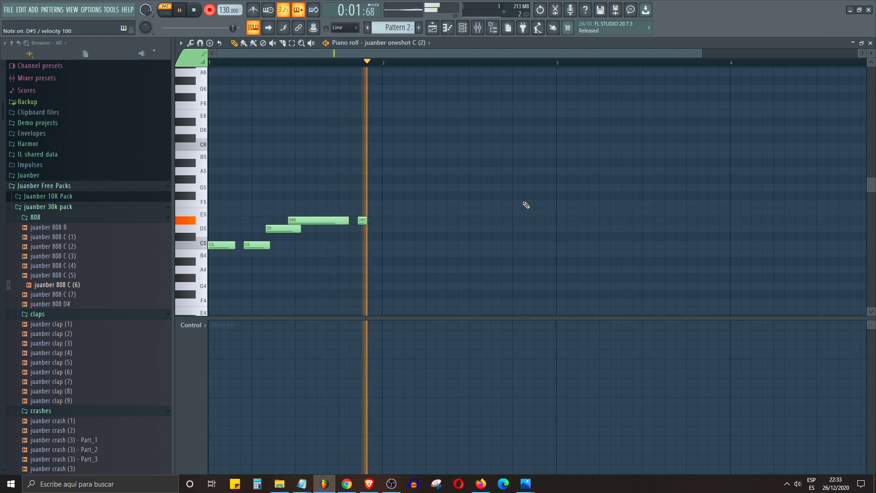
key(x)
key(d)
key(x)
key(d)
key(z)
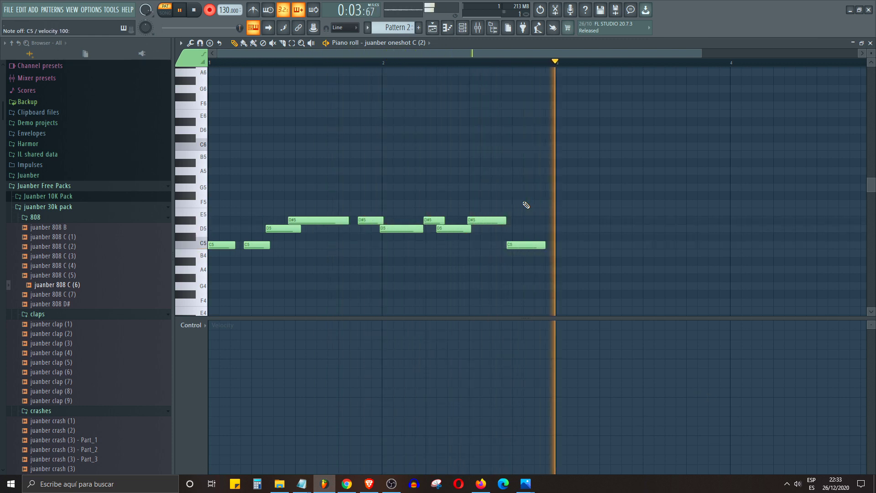
key(space)
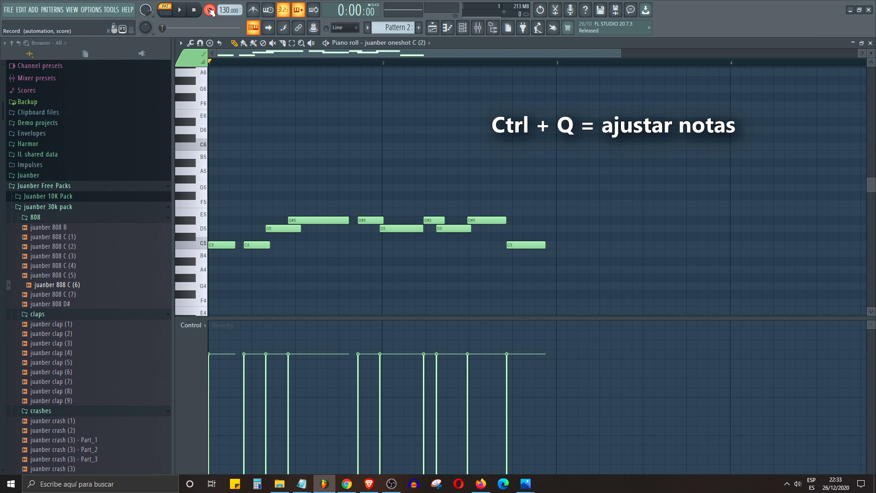
Quick quantize the recorded notes in Pattern 2 and undo the quantization
key(ctrl+q)
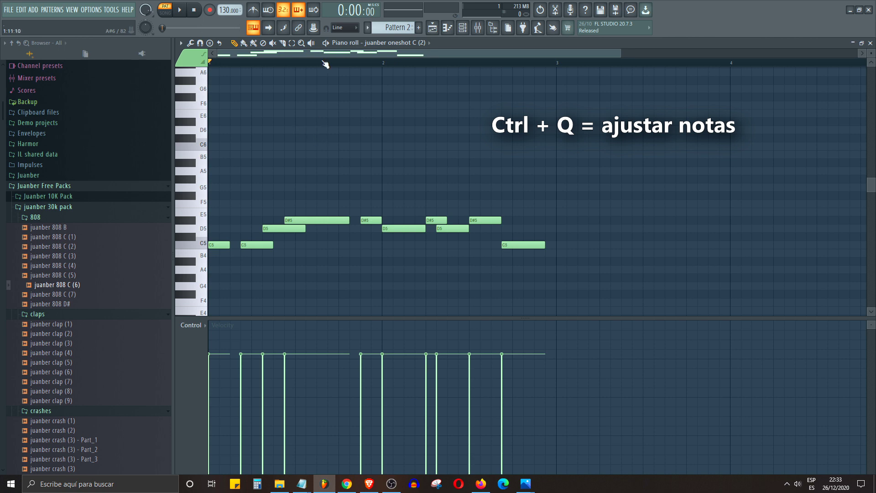
key(ctrl+z)
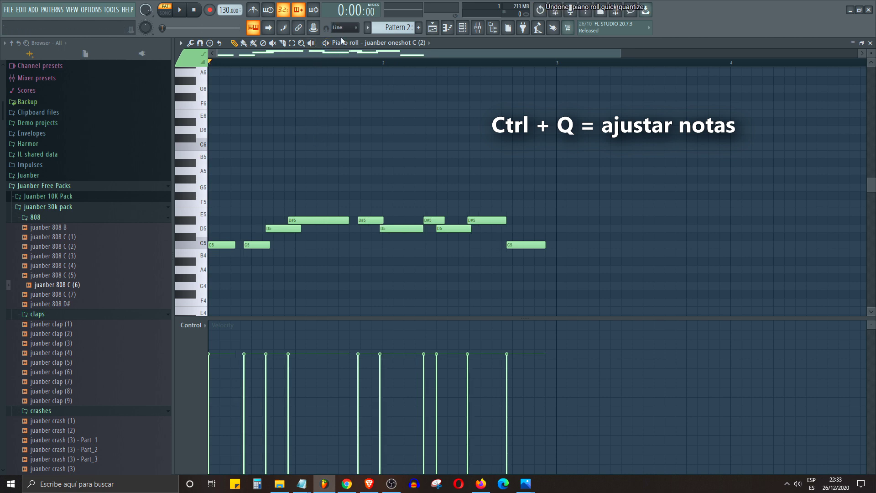
Set the snap to 1/3 step, quick quantize the recorded notes in Pattern 2 and play them
click(345, 30)
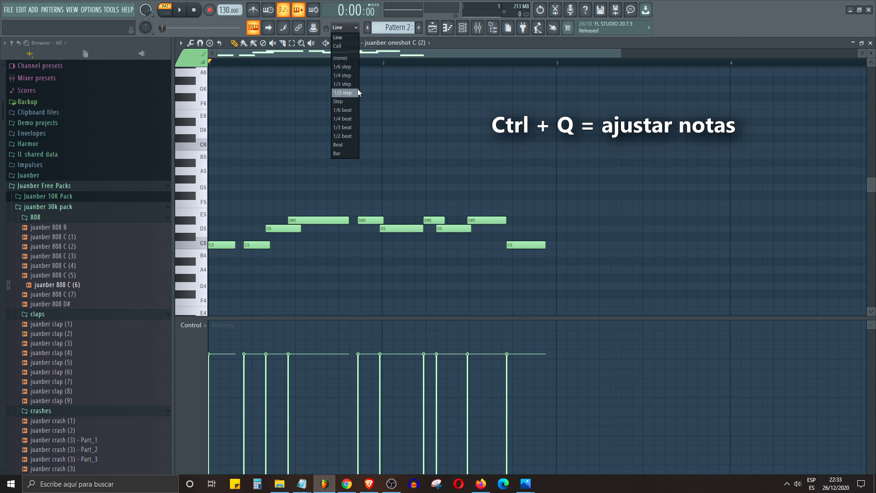
click(393, 146)
click(345, 31)
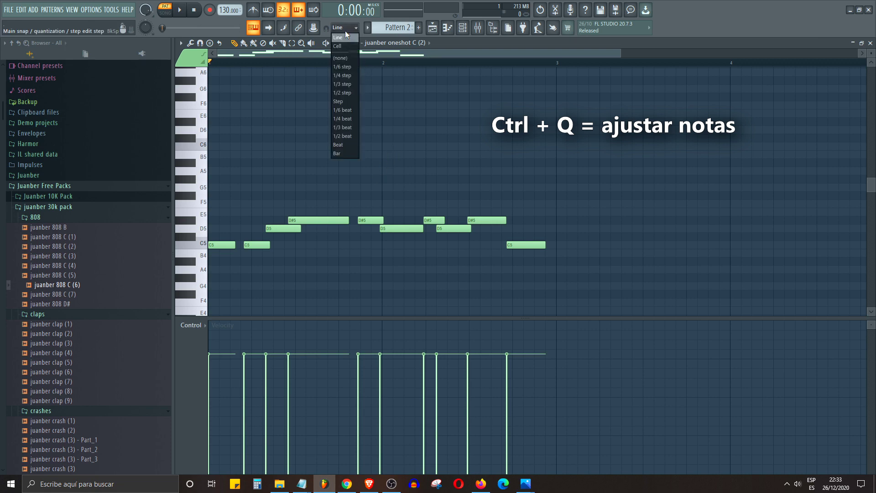
click(343, 85)
key(ctrl+q)
key(space)
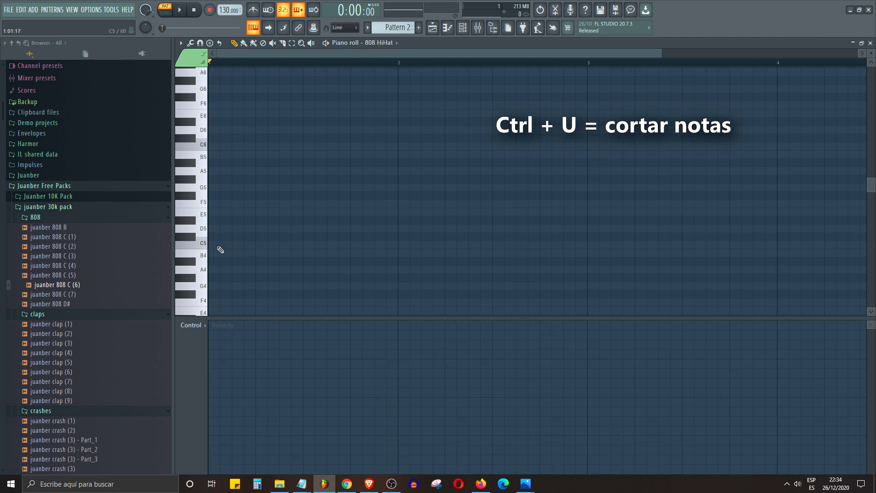
Draw a two-bar C5 note at the start of the 808 HiHat piano roll and select it
click(215, 246)
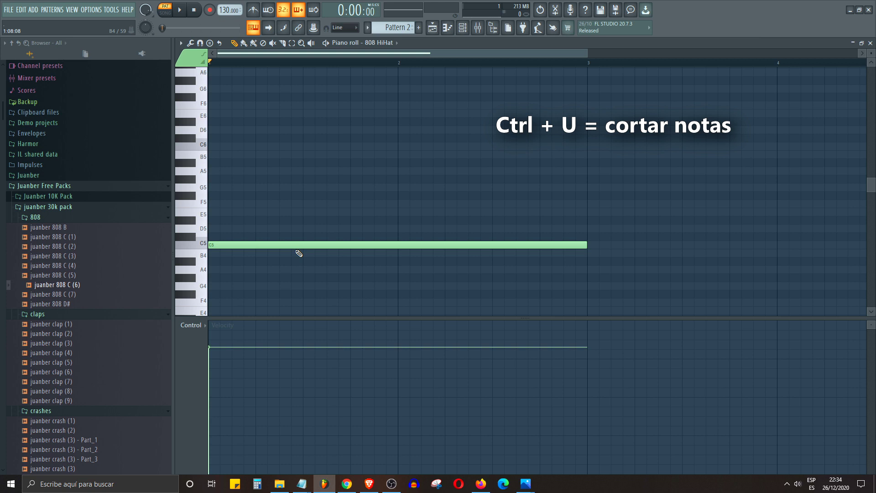
click(295, 44)
drag(298, 167, 271, 275)
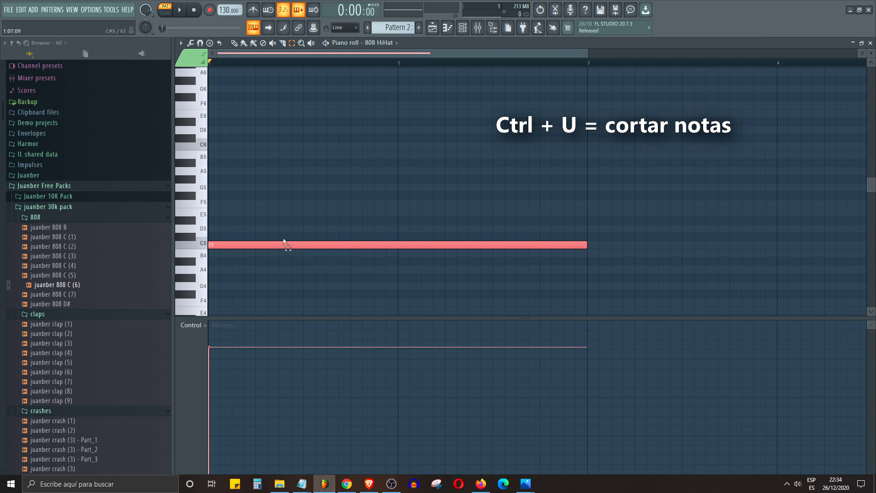
Chop the selected hi-hat note using the Line snap, play it, and undo the chop
key(ctrl+u)
key(space)
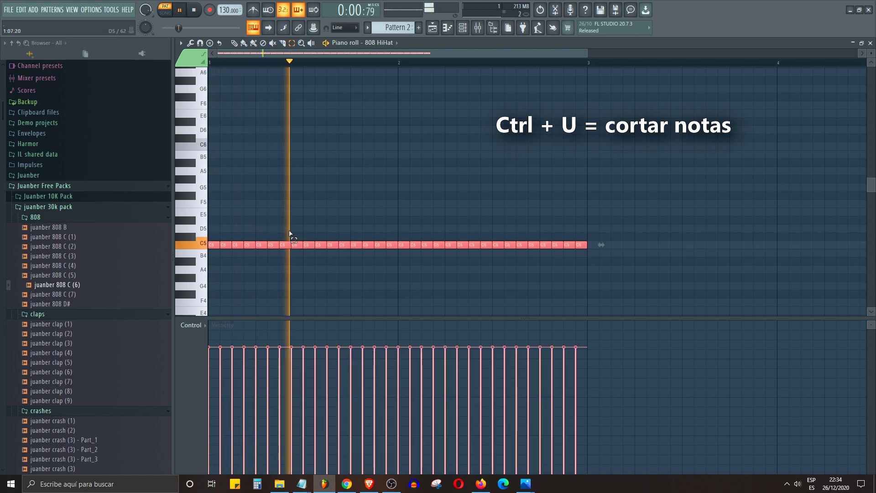
key(space)
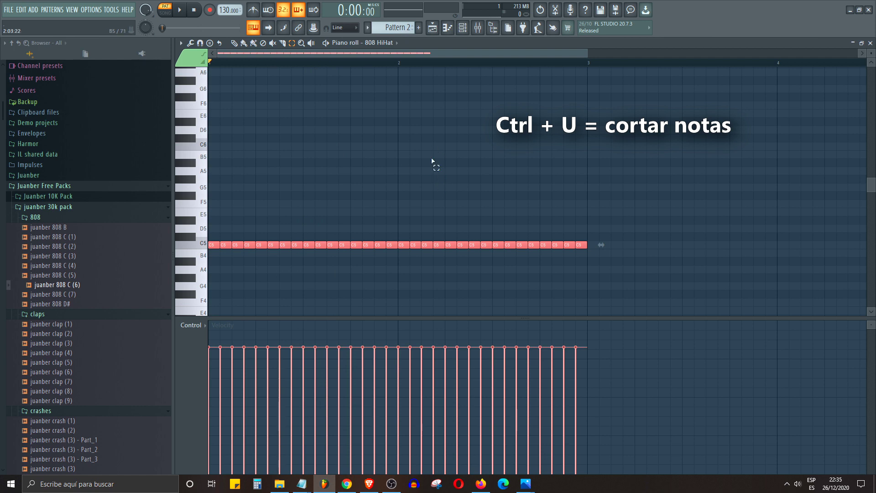
key(ctrl+z)
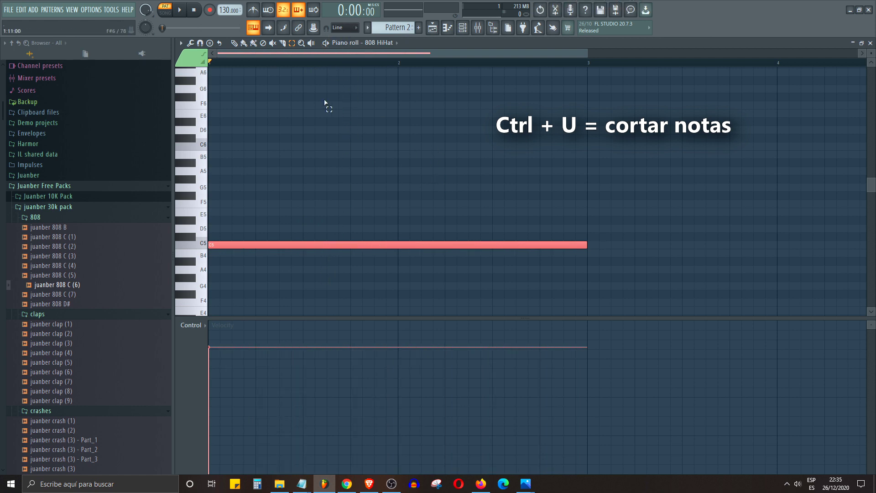
Set the snap to 1/4 step, chop and play the hi-hat note, and undo the chop
click(339, 28)
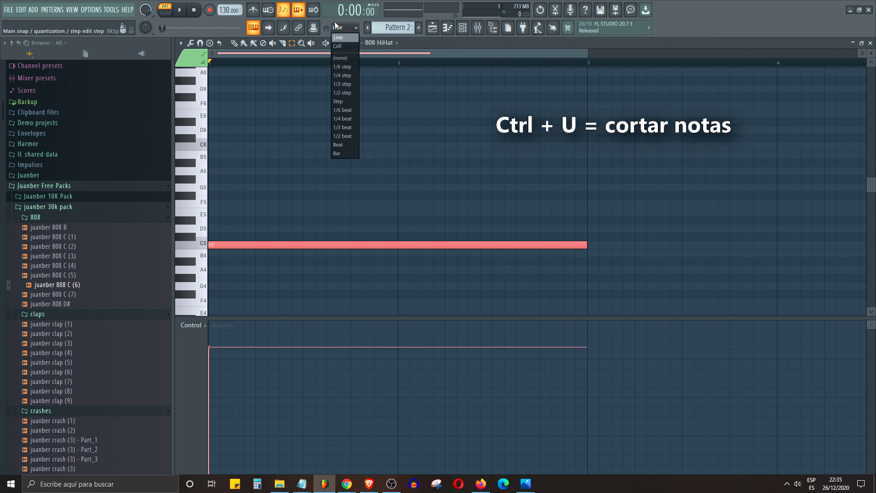
click(344, 76)
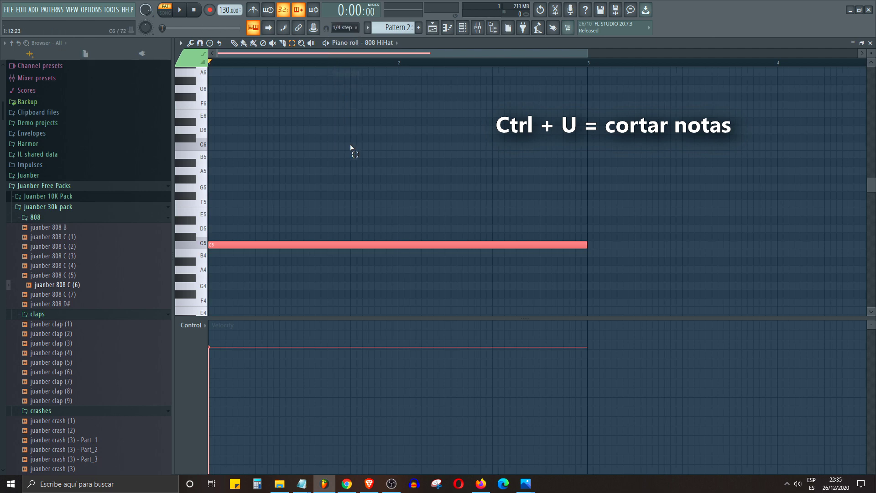
key(ctrl+u)
key(space)
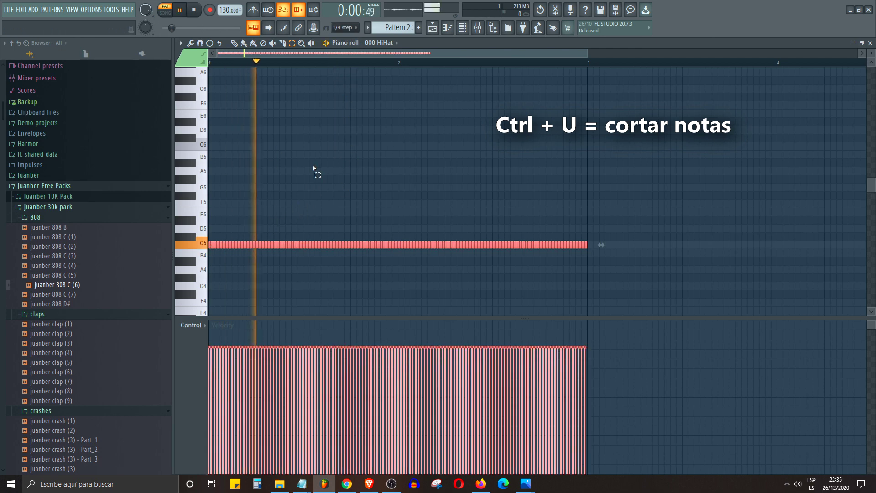
key(space)
key(ctrl+z)
Set the snap to 1/3 step, chop and play the hi-hat note, and undo the chop
click(339, 29)
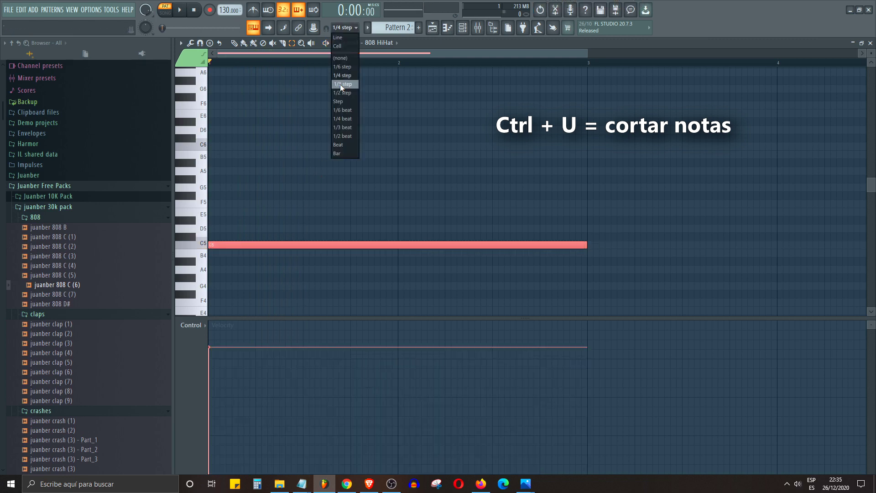
click(340, 84)
key(ctrl+u)
key(space)
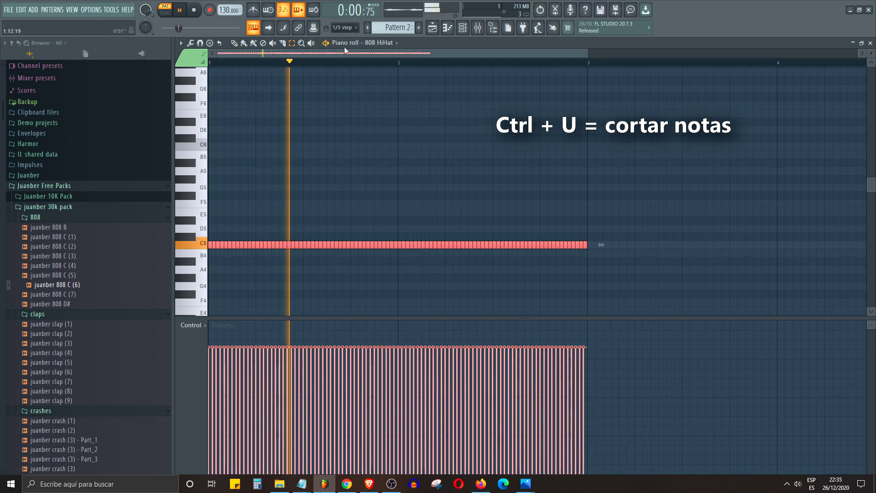
key(space)
key(ctrl+z)
Set the snap to 1/2 step, chop and play the hi-hat note, and undo the chop
click(342, 28)
click(342, 93)
key(ctrl+u)
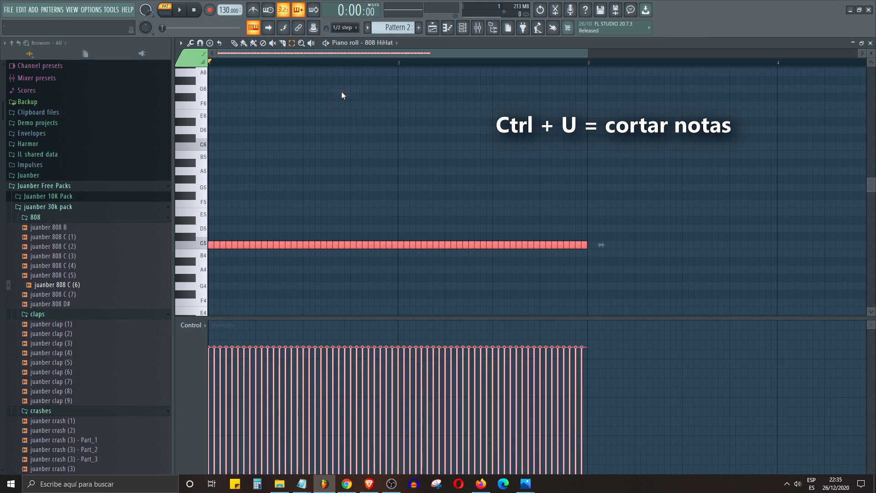
key(space)
key(space)
key(ctrl+z)
Set the snap to 1/2 beat, chop the two-bar hi-hat note into equal pieces, and play them
click(343, 28)
click(341, 136)
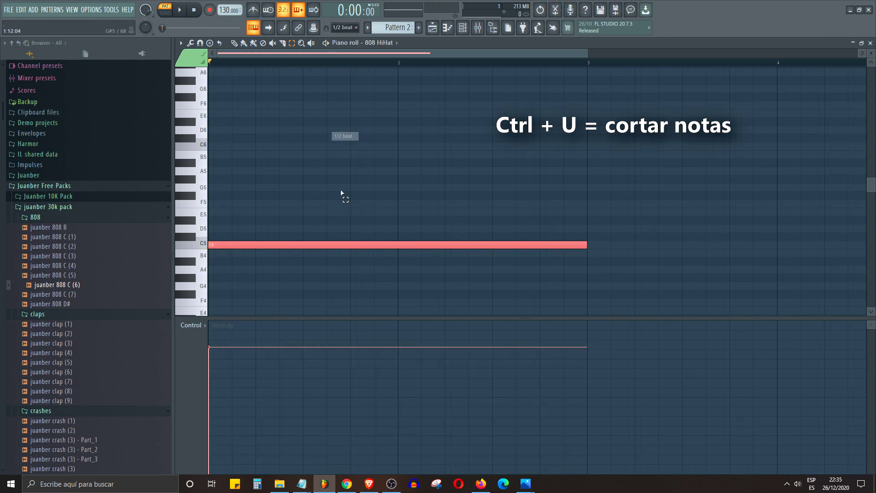
key(ctrl+u)
key(space)
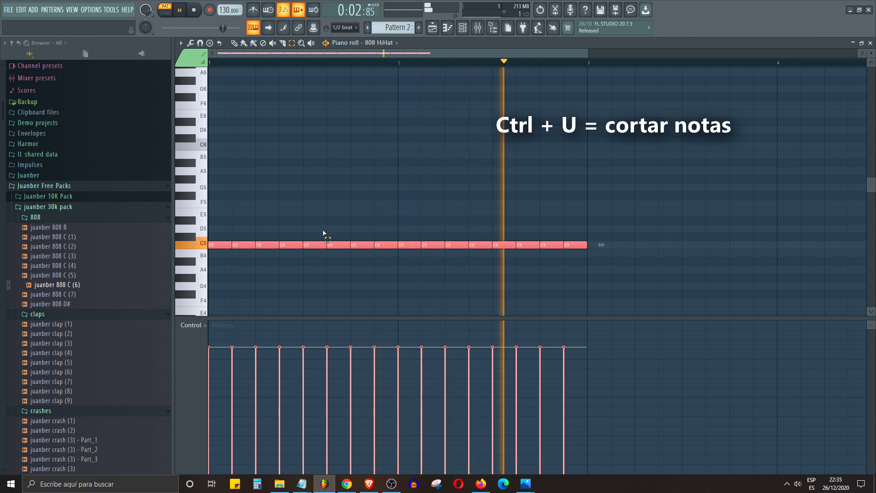
key(space)
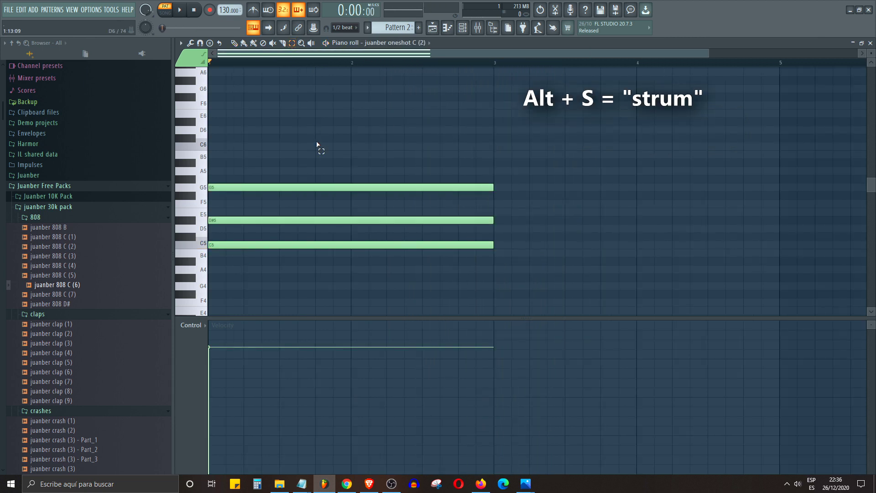
Strum the C5, D#5 and G5 chord in juanber oneshot C (2), adjusting start time, start velocity and end time, and play it
drag(318, 144, 266, 256)
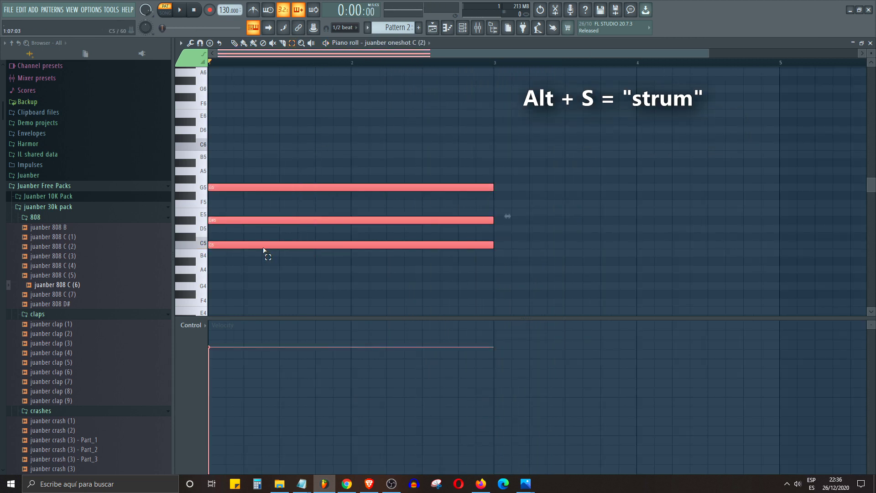
key(alt+s)
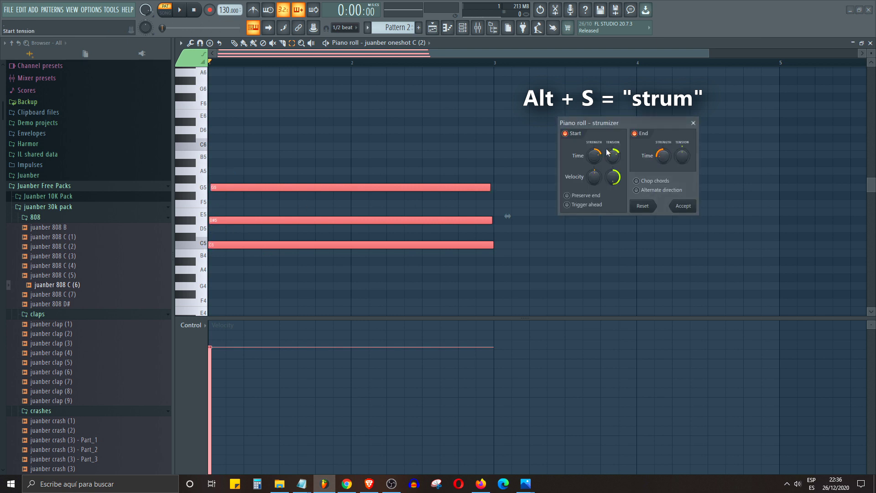
drag(595, 157, 614, 192)
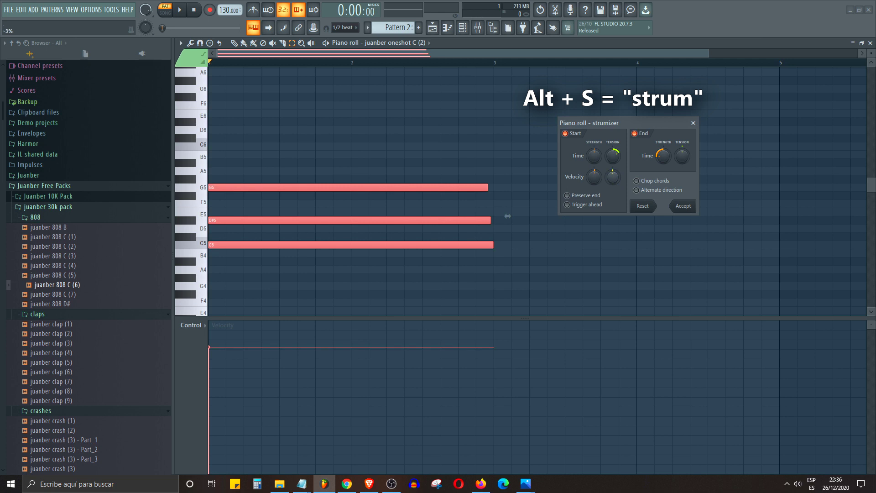
drag(663, 155, 663, 150)
drag(595, 156, 595, 149)
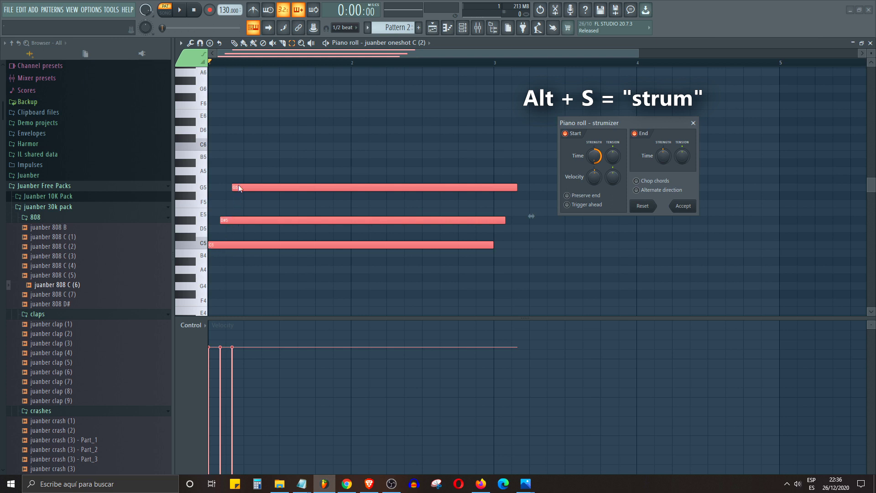
drag(613, 157, 596, 181)
drag(522, 216, 508, 216)
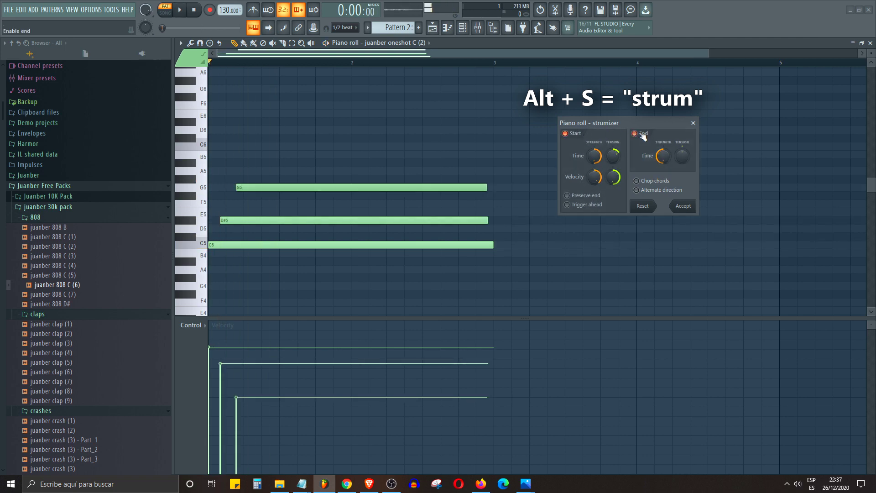
key(space)
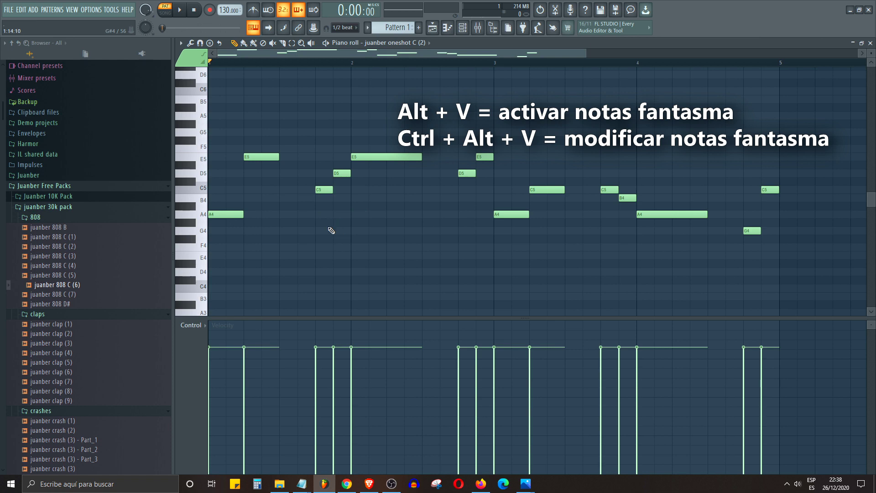
Enable ghost notes in Pattern 1 and compare the juanber oneshot C (2) and EMG Full 808 piano rolls
key(alt+v)
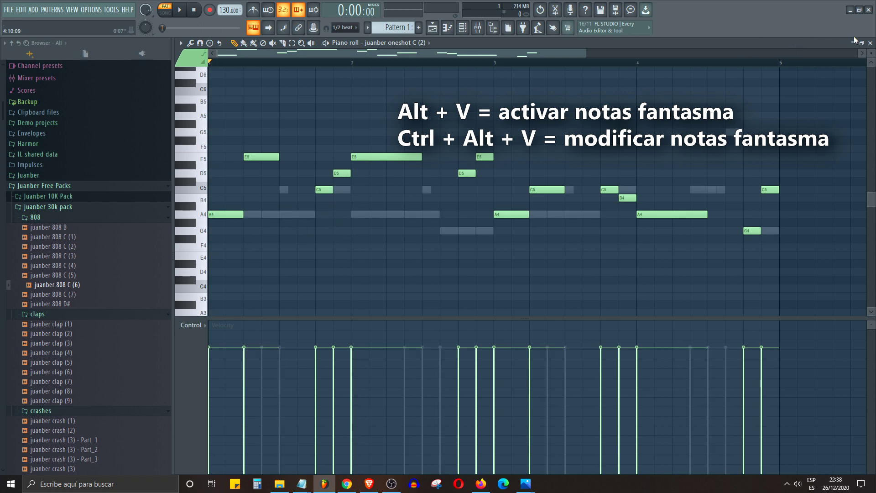
click(871, 43)
click(386, 210)
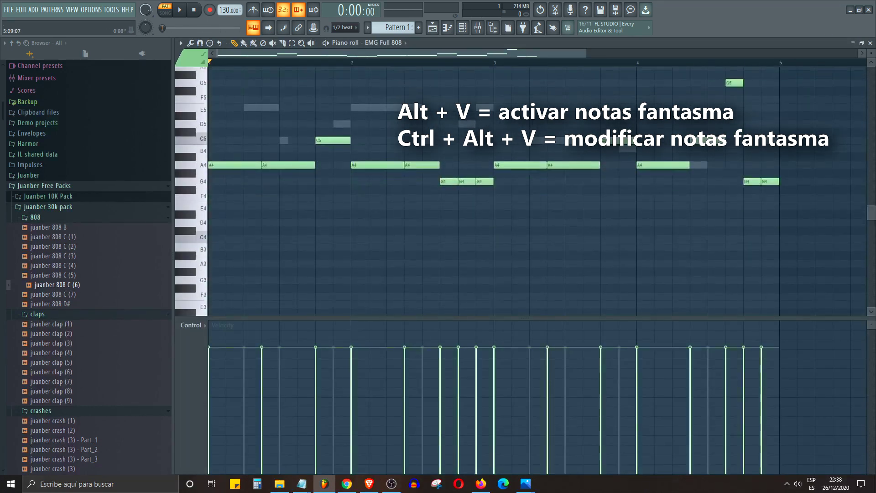
click(871, 43)
click(404, 197)
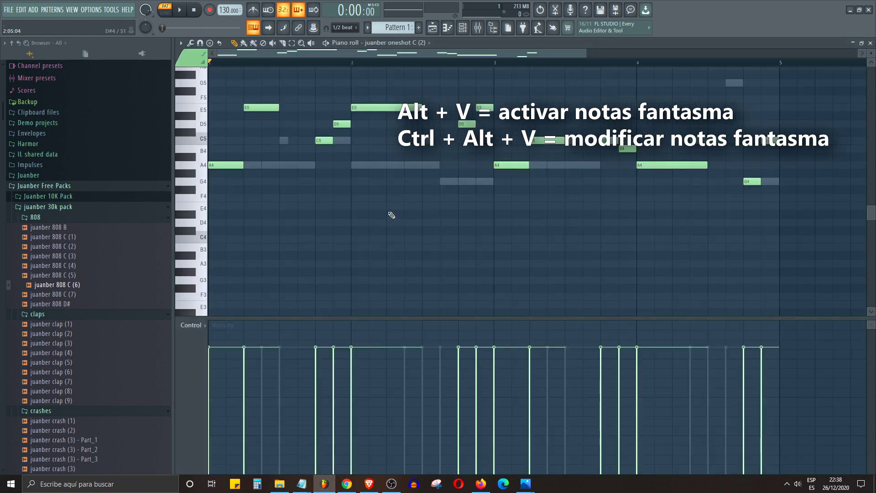
click(871, 42)
click(468, 189)
Enable ghost note editing, move the second A4 ghost note in bar 1 down to F4, and briefly play the pattern
key(ctrl+alt+v)
drag(284, 165, 280, 199)
click(179, 10)
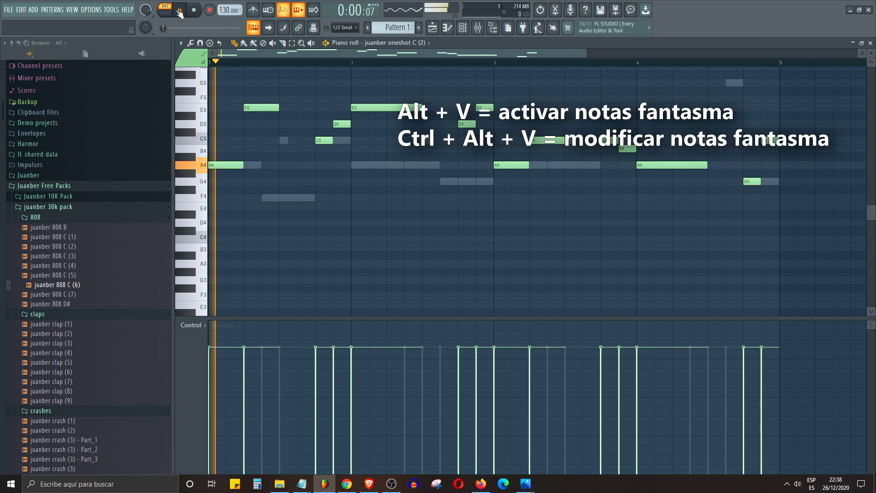
click(194, 11)
Move the F4 ghost note in bar 1 back up to A4
drag(280, 201, 276, 164)
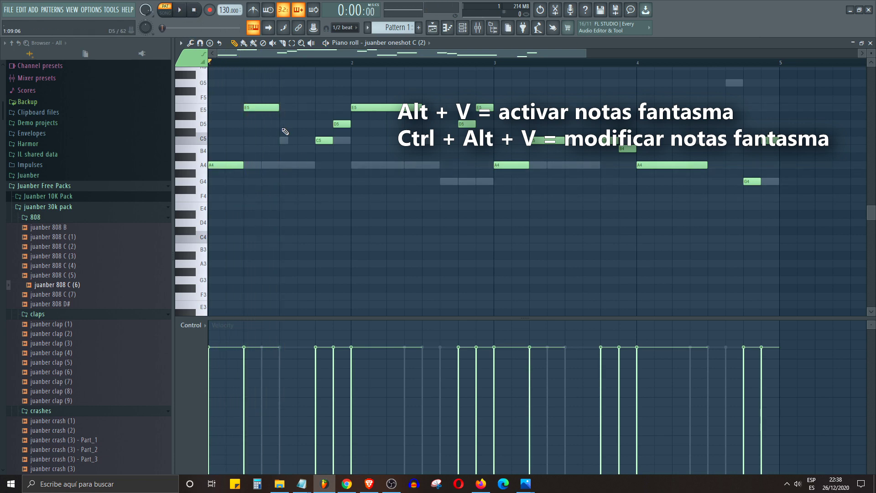
click(289, 166)
right_click(288, 165)
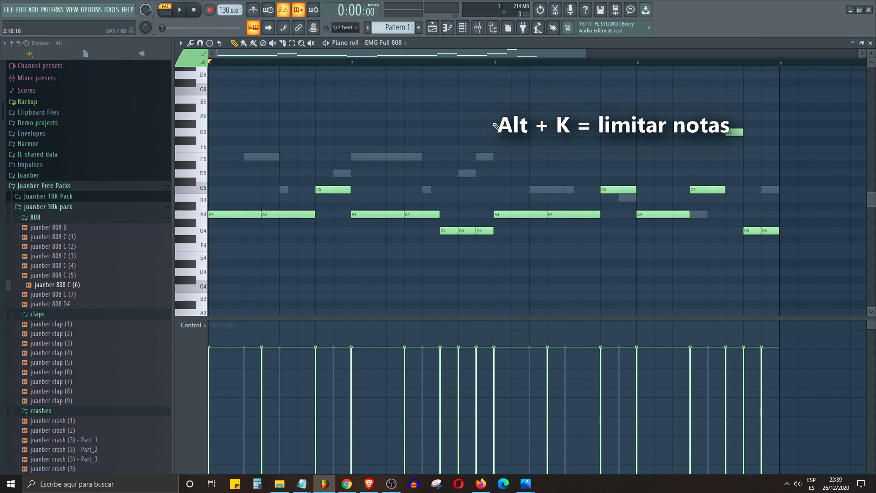
Copy the EMG Full 808 notes, paste them into the 808 Kick channel, and open the 808 Kick piano roll
drag(586, 54, 669, 53)
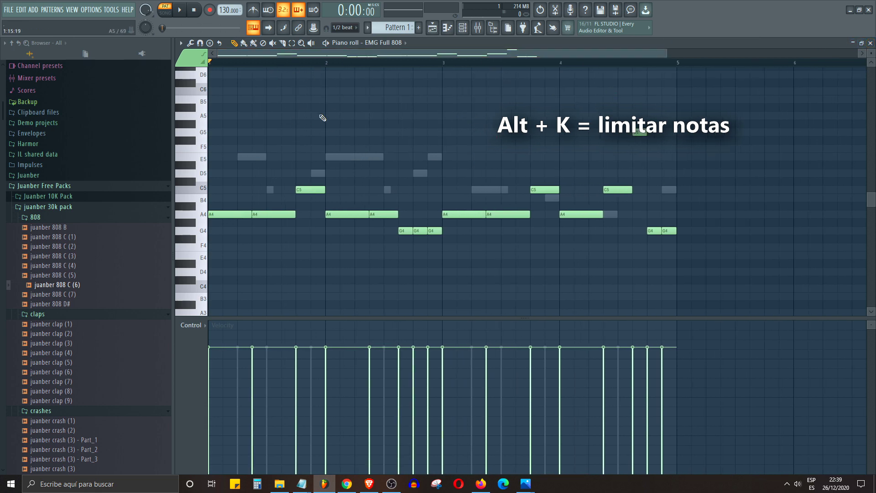
scroll(297, 192, up, 2)
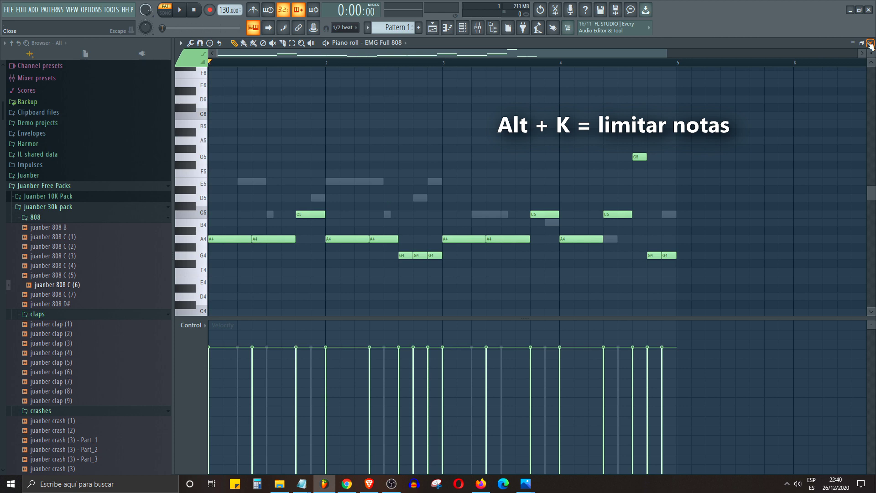
click(871, 43)
right_click(357, 204)
click(460, 213)
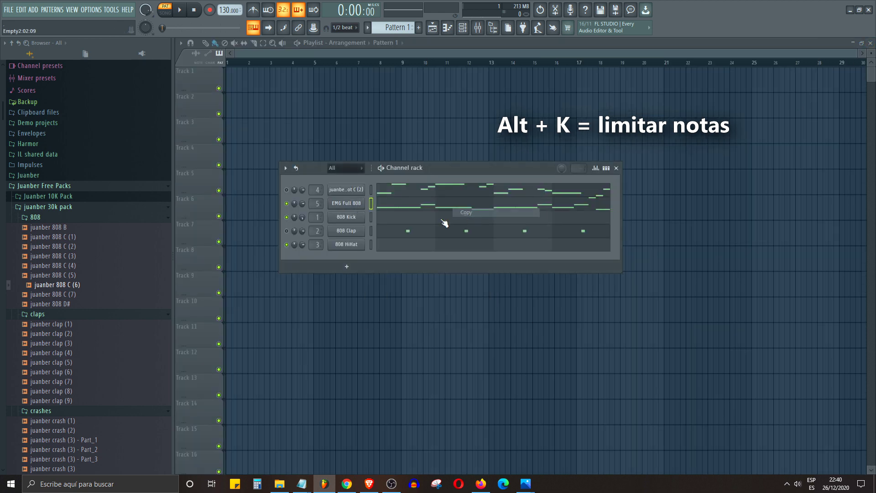
right_click(355, 217)
click(459, 236)
click(410, 220)
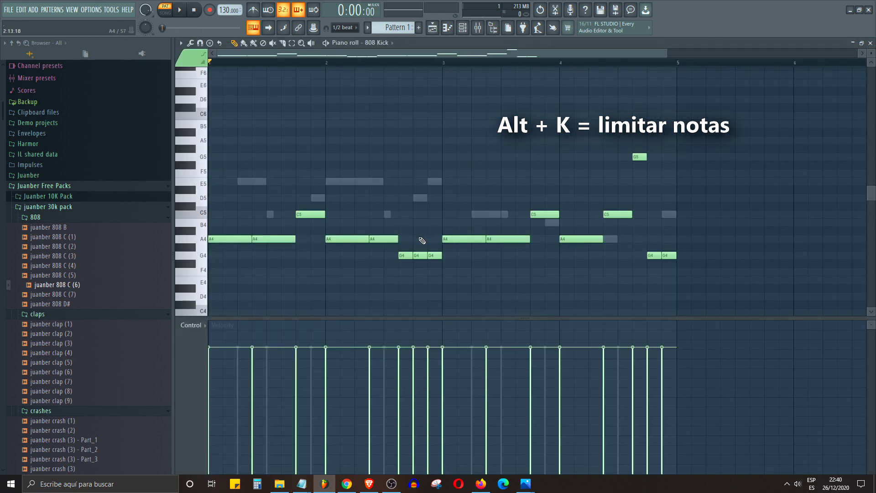
Limit all 808 Kick notes to a C5–C5 keyboard range with no transposition, using the piano roll limiter
scroll(430, 244, up, 1)
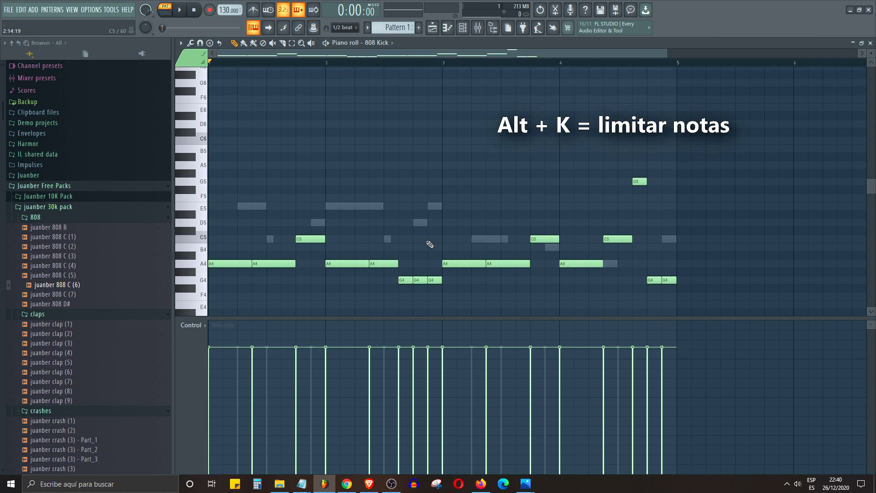
key(alt+k)
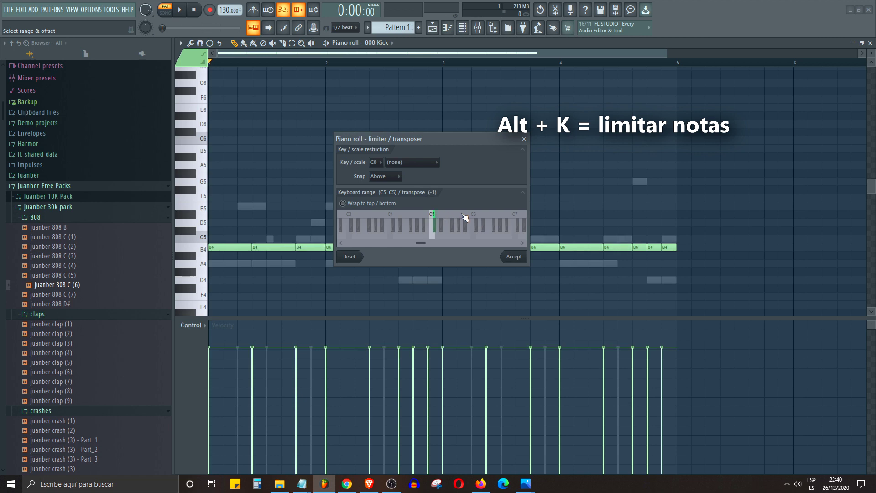
mouse_move(439, 219)
mouse_down()
mouse_move(510, 220)
mouse_move(386, 220)
mouse_move(454, 221)
mouse_move(436, 220)
mouse_up()
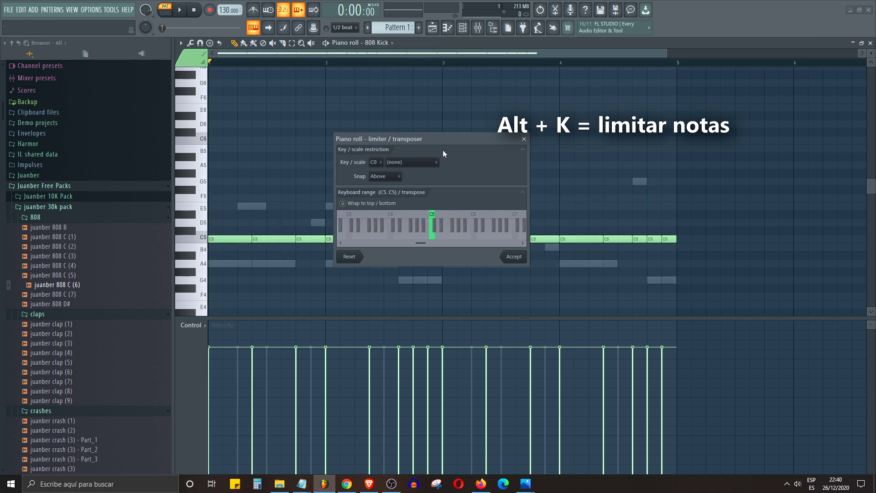
click(504, 256)
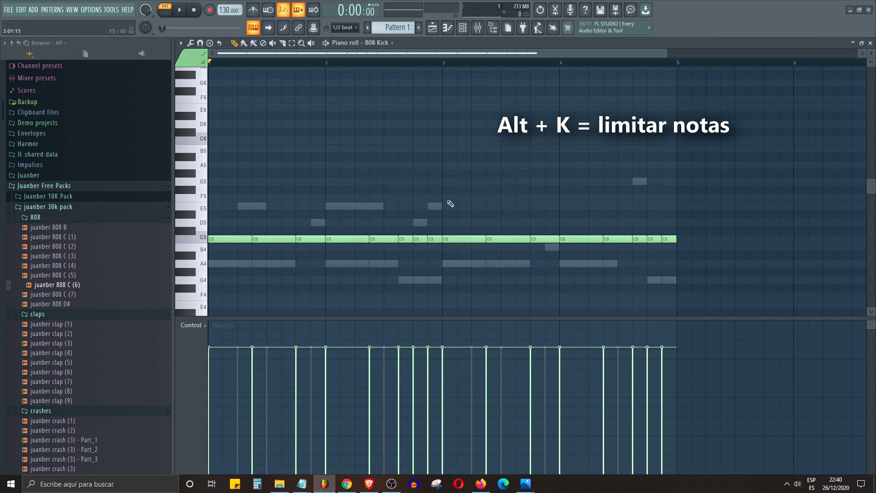
Play Pattern 1 and inspect the 808 Kick's sample settings and its single-pitch piano roll
click(870, 42)
click(401, 221)
key(space)
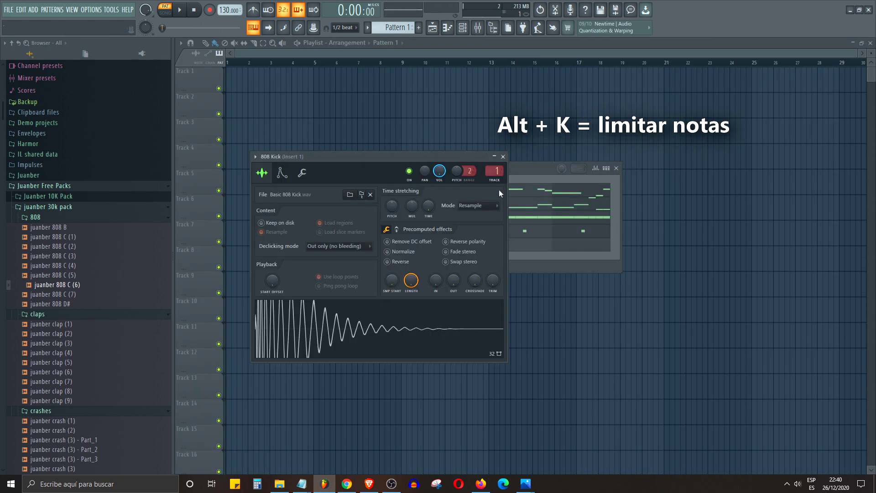
click(500, 190)
click(383, 218)
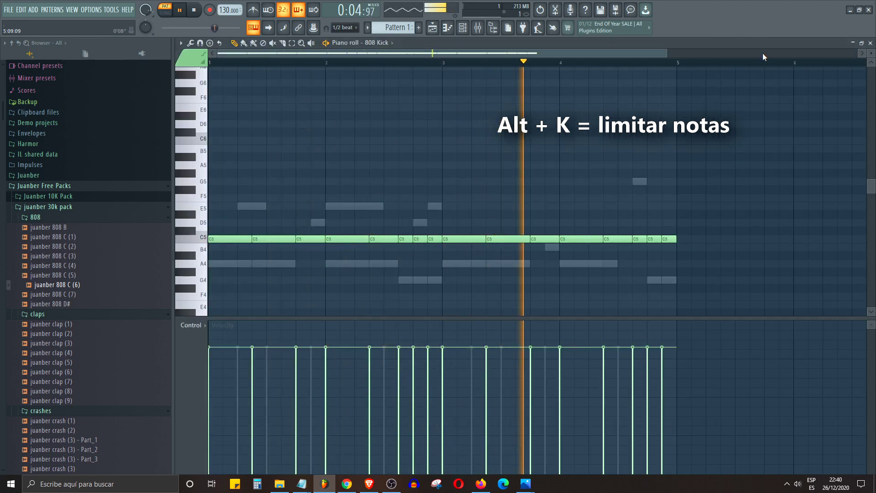
click(871, 43)
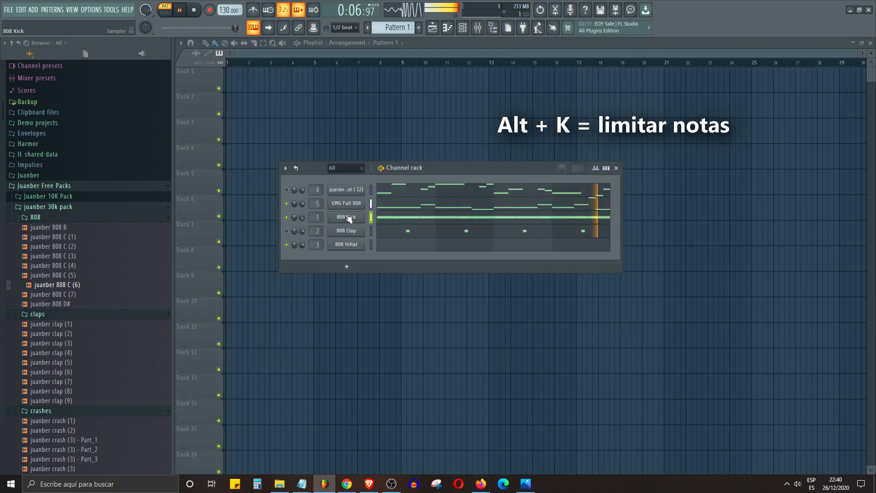
click(346, 217)
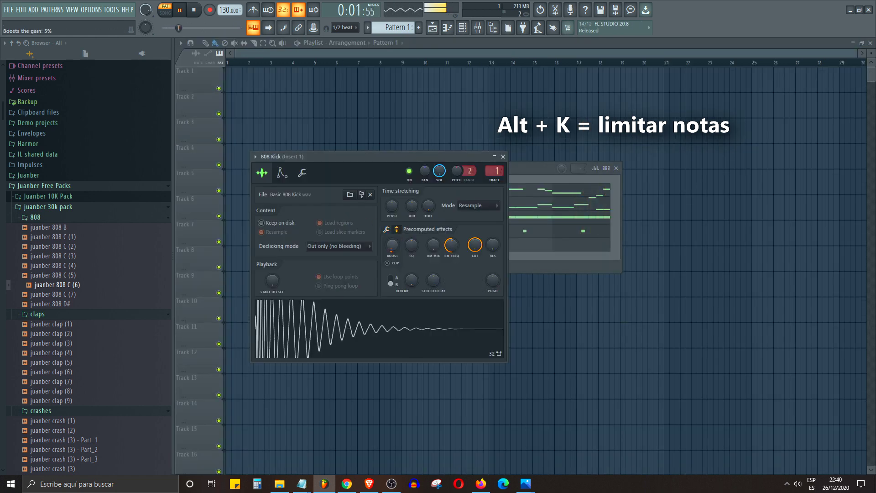
click(525, 179)
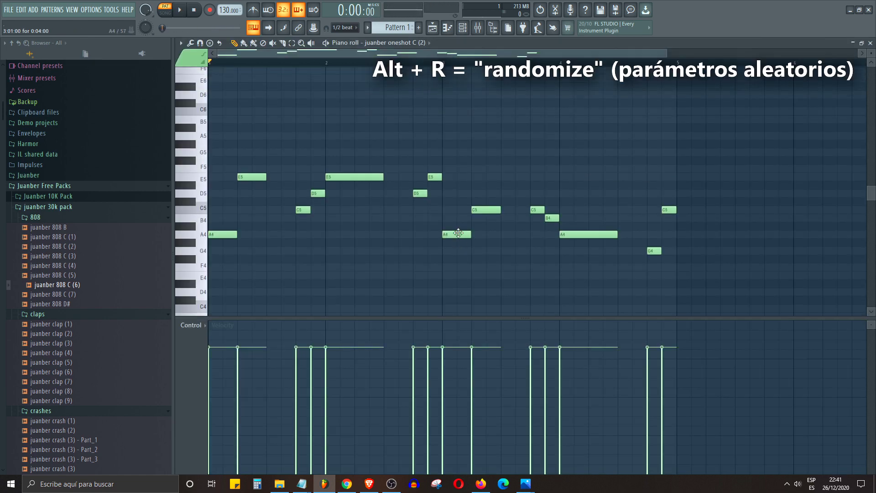
Open the randomizer for the juanber oneshot C (2) notes, preview a random pattern, and turn pattern generation off
scroll(458, 233, up, 1)
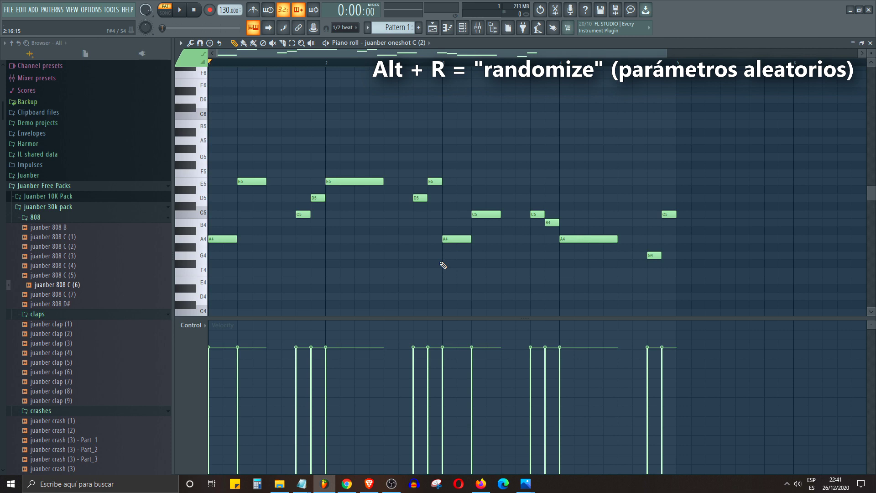
key(alt+r)
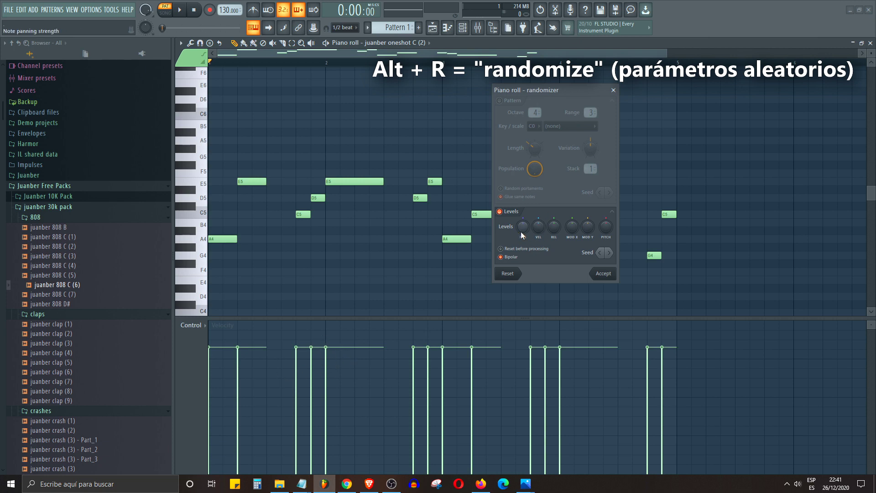
click(500, 257)
click(502, 101)
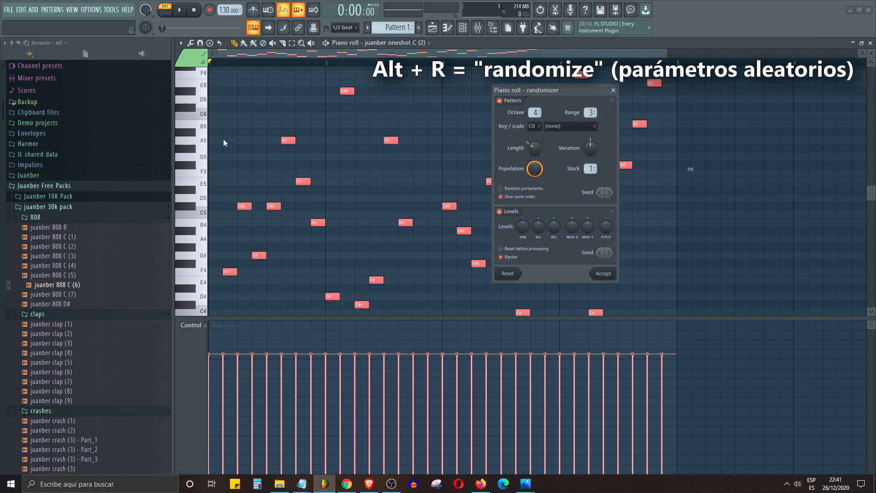
drag(507, 90, 531, 83)
click(523, 95)
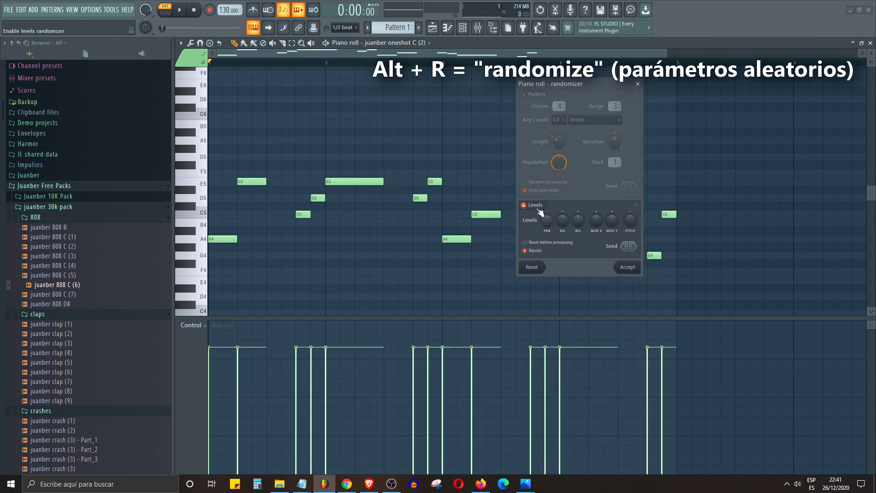
Randomize the juanber oneshot C (2) note velocities with bipolar levels, cycle through several seeds, accept the result and listen to it
mouse_move(563, 220)
mouse_down()
mouse_move(563, 254)
mouse_move(563, 211)
mouse_up()
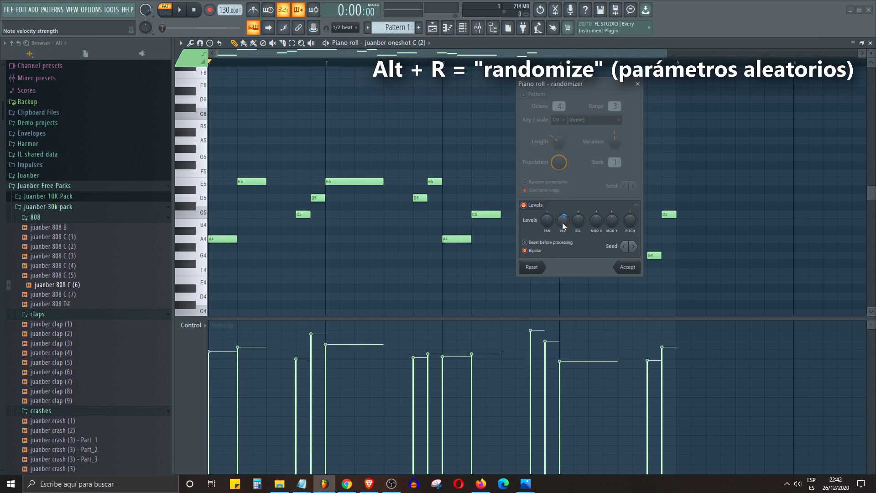
drag(553, 84, 555, 83)
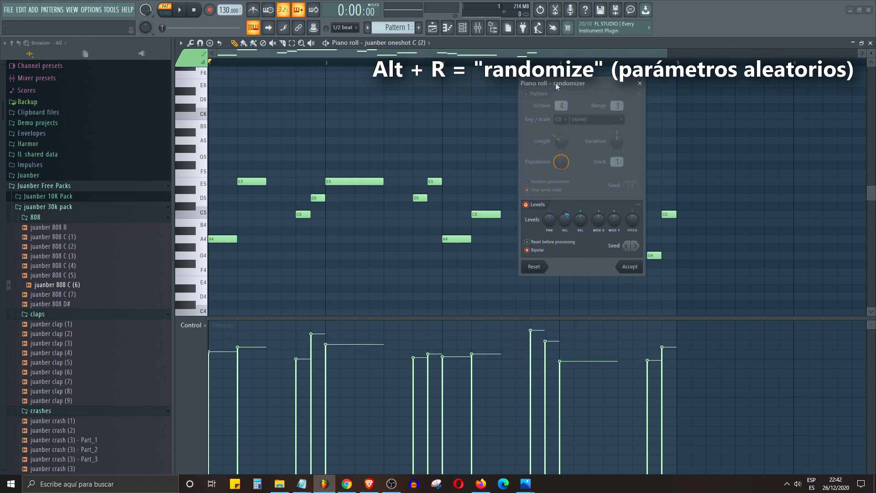
click(635, 246)
click(635, 246)
click(635, 246)
click(635, 246)
click(635, 246)
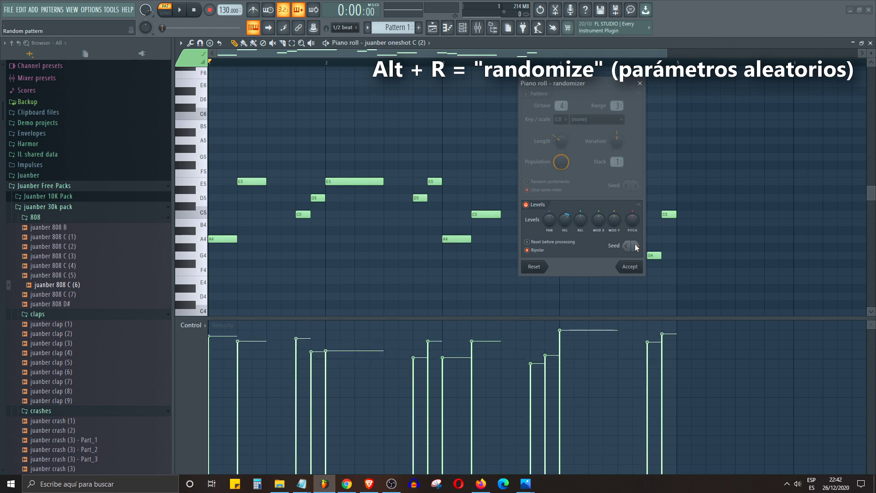
click(636, 246)
click(635, 246)
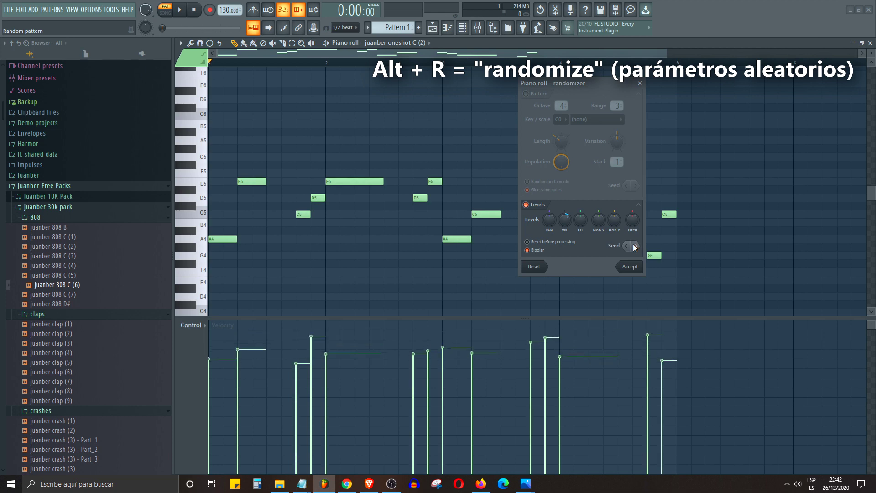
click(634, 246)
click(635, 246)
click(635, 246)
click(634, 245)
click(635, 246)
click(634, 245)
click(634, 246)
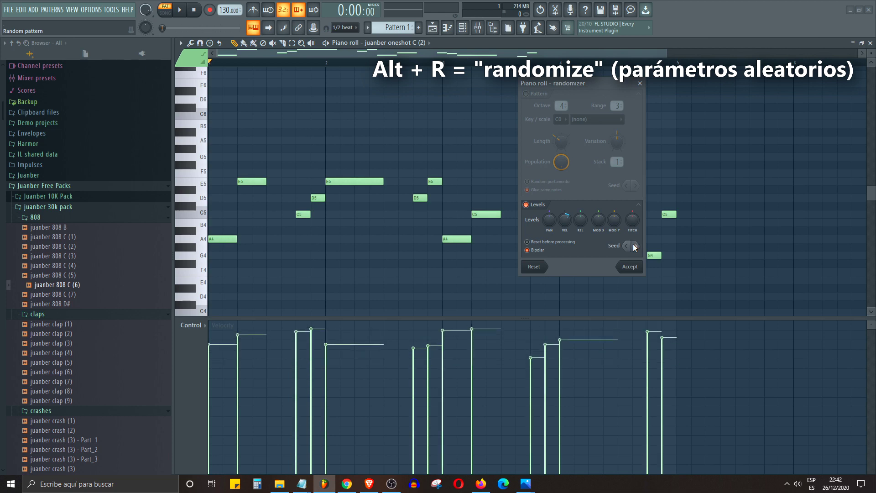
click(635, 245)
click(635, 246)
click(634, 246)
click(635, 246)
click(635, 246)
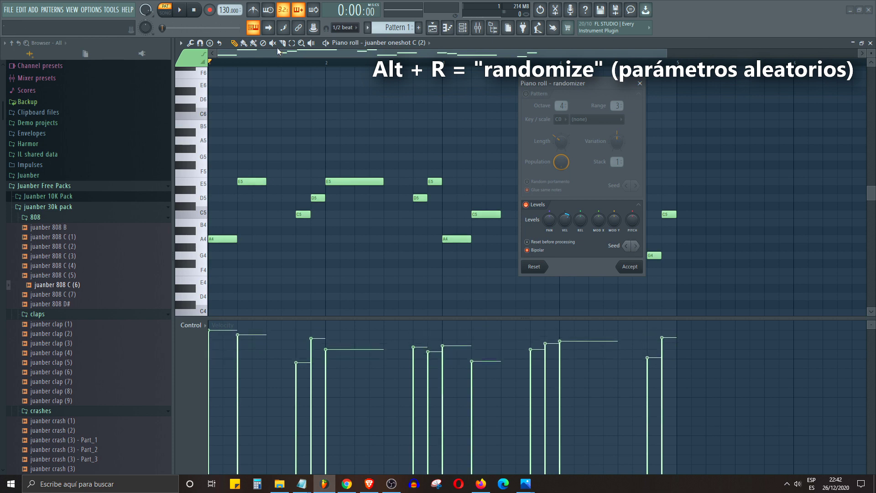
click(634, 269)
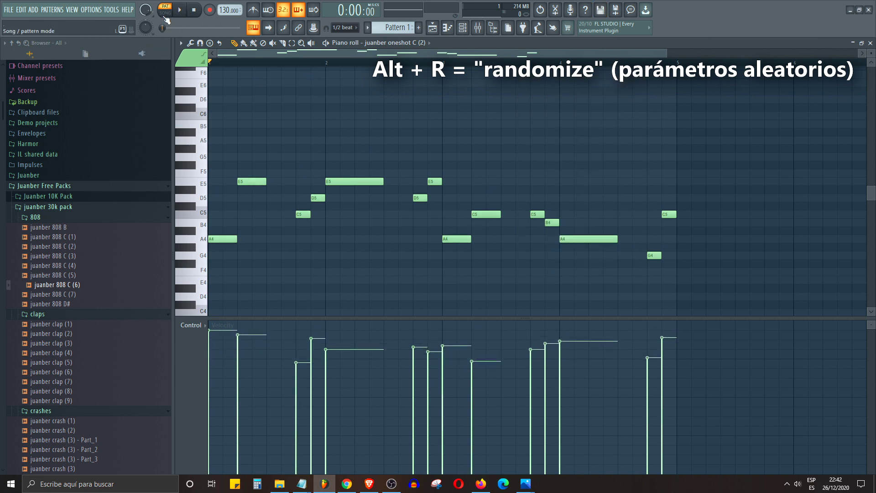
key(space)
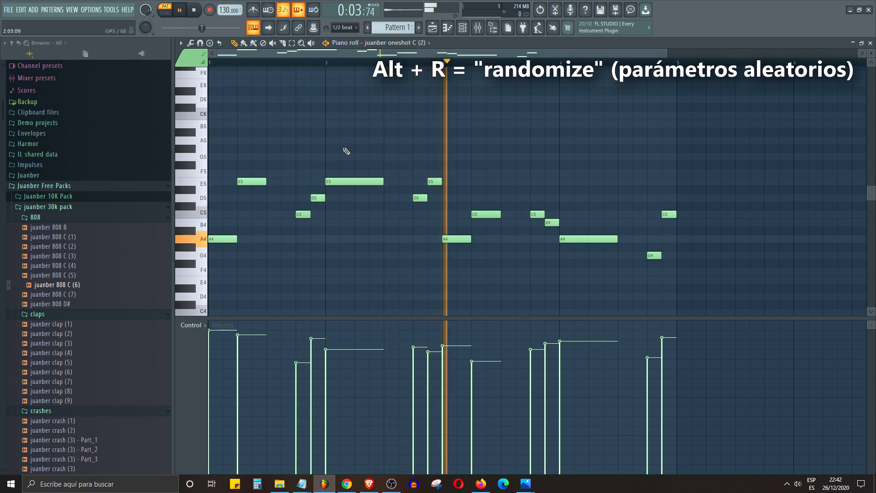
key(space)
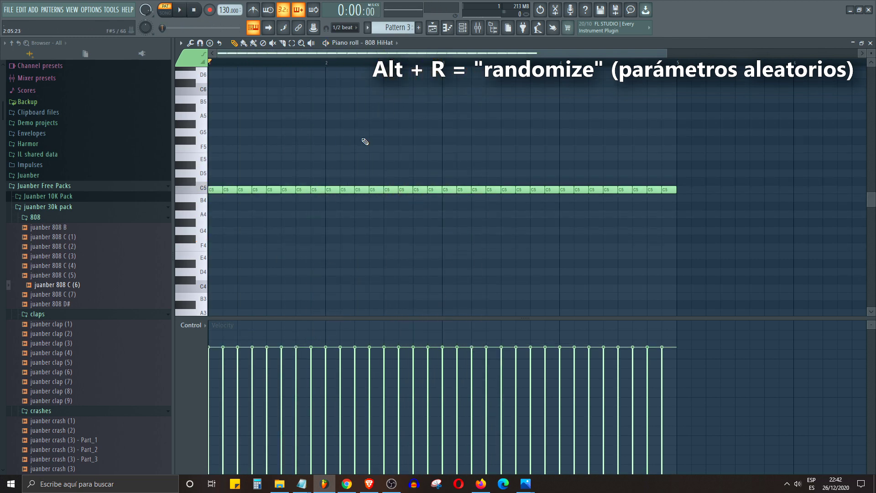
Randomize the velocity and panning of Pattern 3's 808 HiHat notes with a new levels seed, accept, and play the result
key(alt+r)
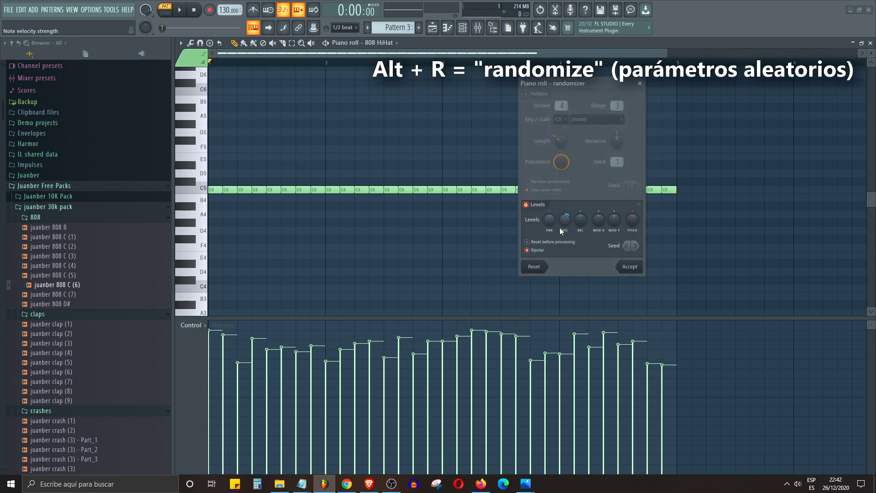
drag(564, 223, 600, 245)
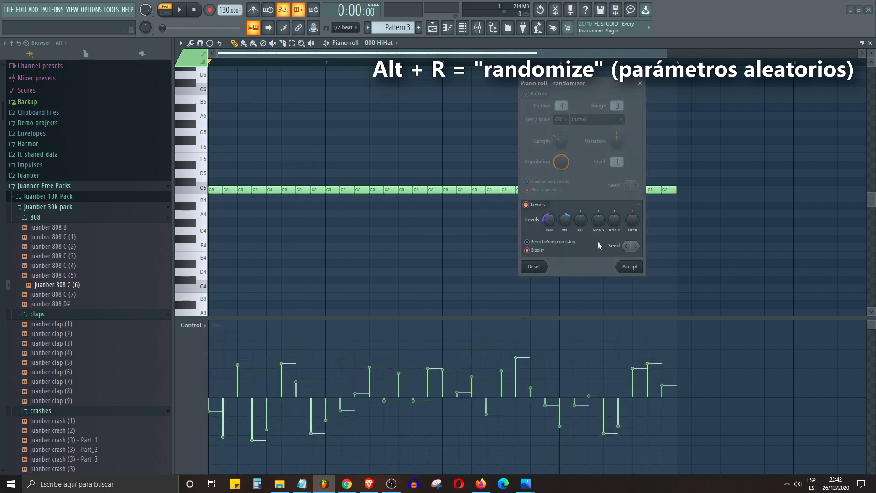
click(636, 245)
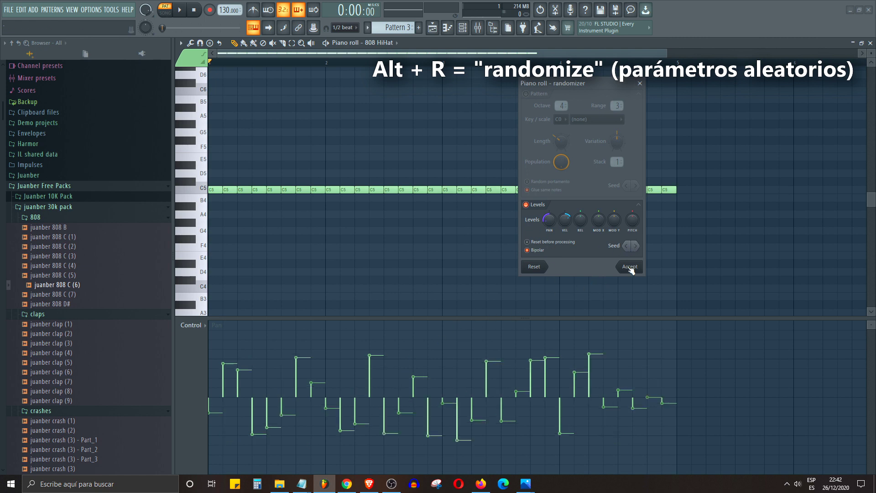
click(630, 267)
key(space)
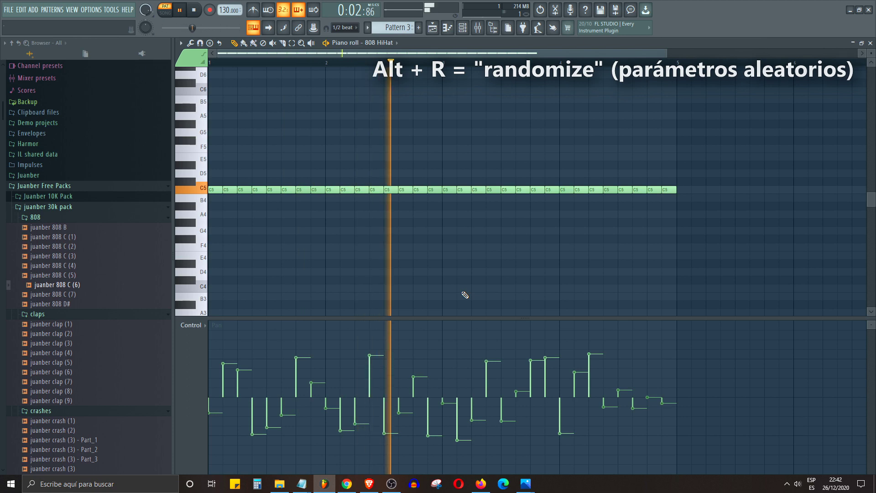
key(space)
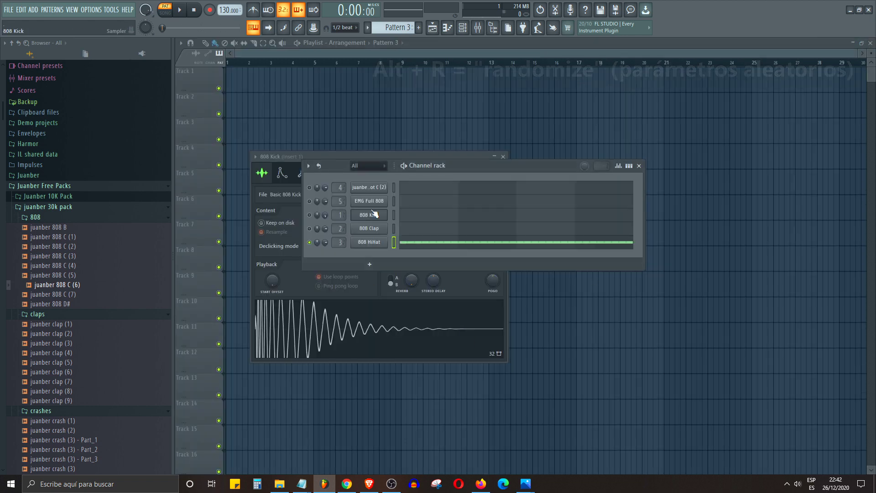
Return to Pattern 1, solo the juanber oneshot C (2) channel, and open its piano roll
drag(461, 164, 488, 159)
scroll(391, 30, up, 2)
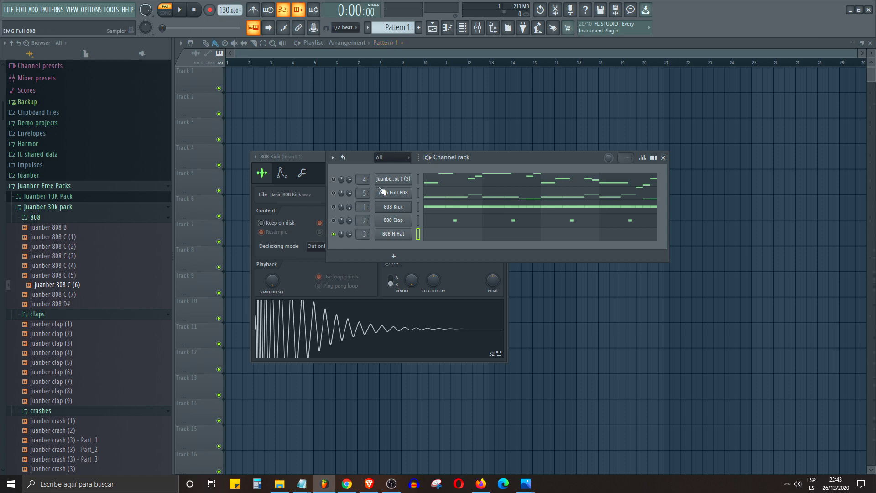
right_click(334, 179)
click(445, 182)
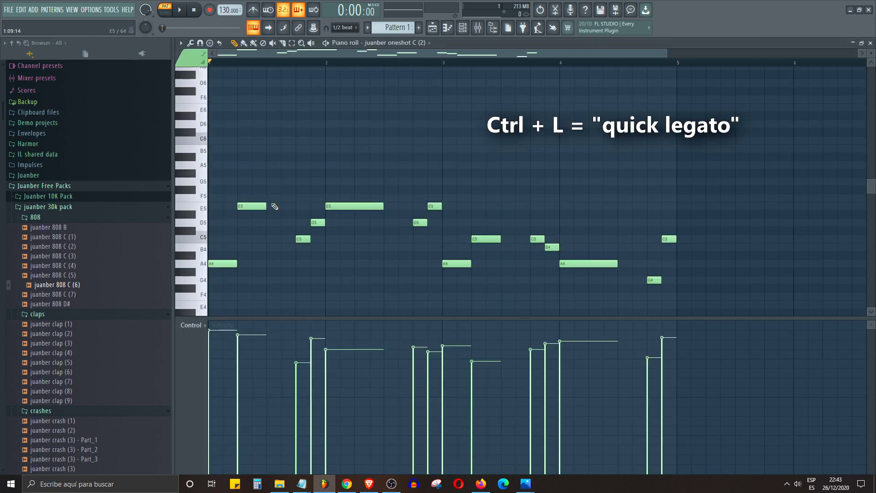
Try quick legato on the juanber oneshot C (2) notes, undo it, and play the original gapped melody
key(ctrl+l)
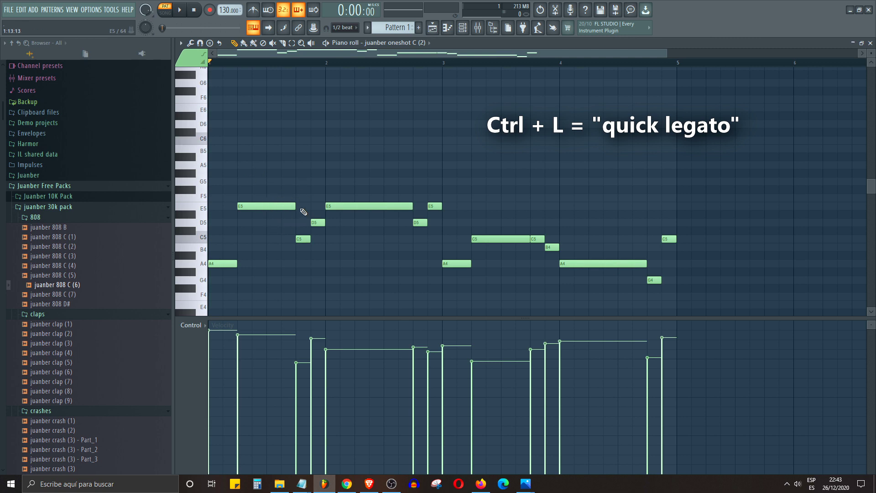
key(ctrl+z)
key(space)
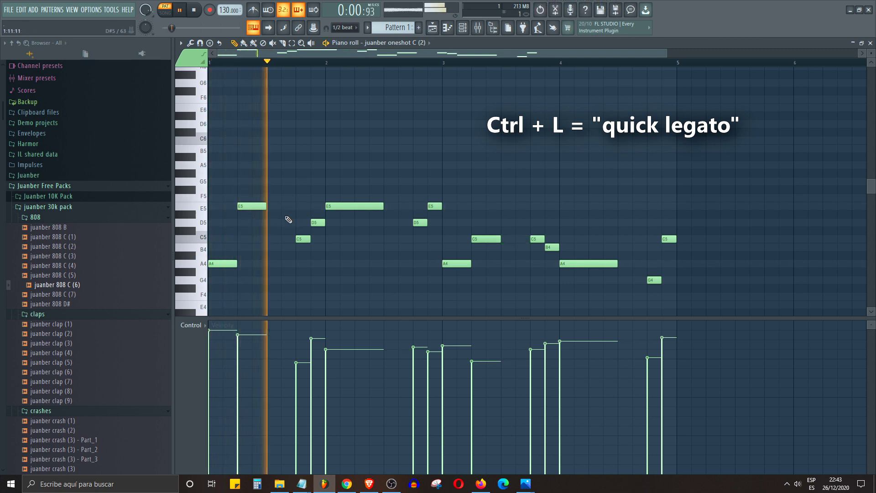
key(space)
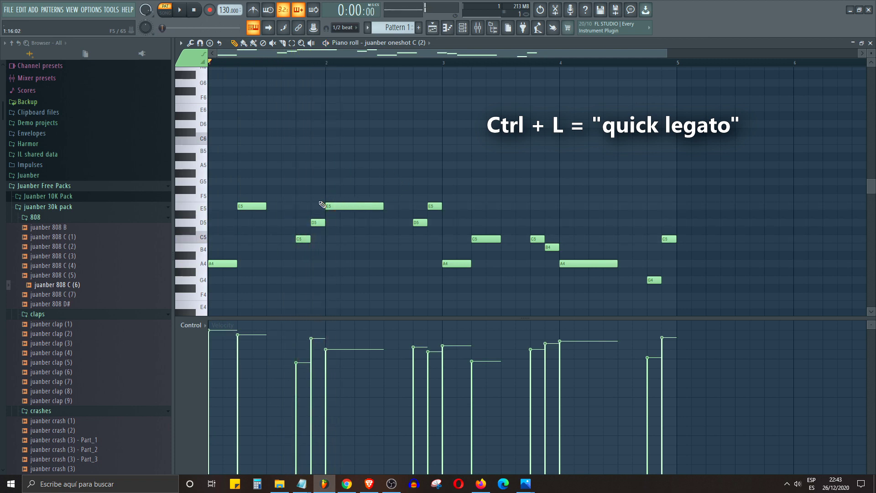
Apply quick legato to the juanber oneshot C (2) notes in Pattern 1 and play the melody
key(ctrl+l)
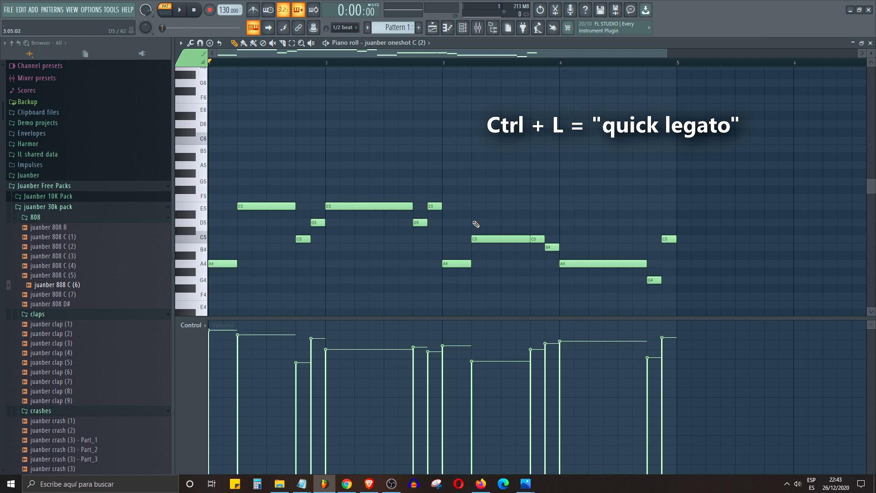
scroll(338, 165, down, 1)
key(space)
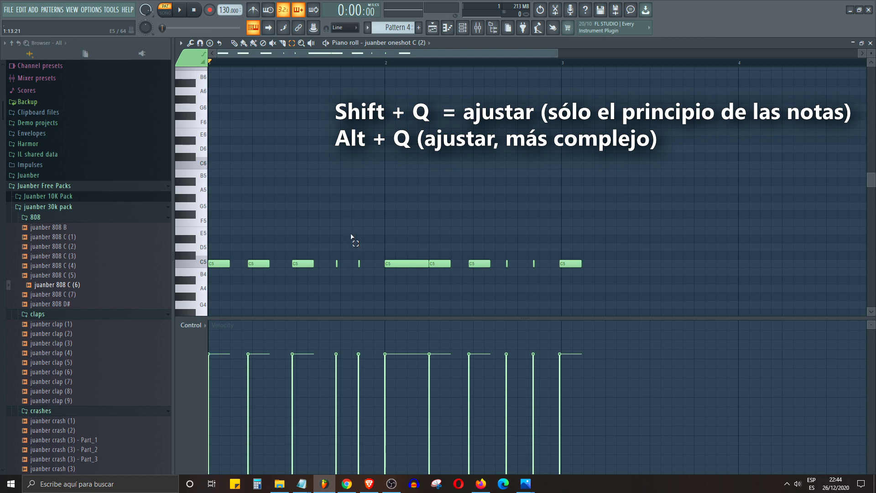
Quick-quantize only the start times of the C5 notes in Pattern 4's juanber oneshot C (2) piano roll
key(shift+q)
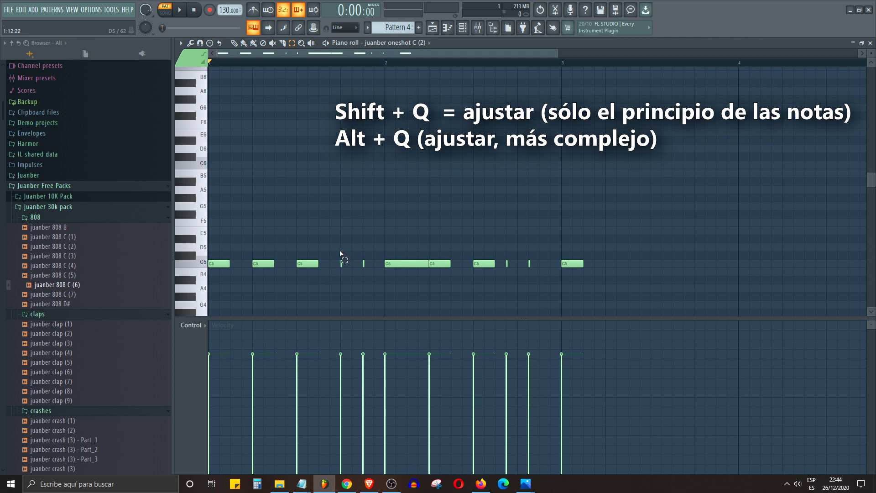
Quick-quantize the C5 notes including their lengths, and open the quantizer to view its settings without applying them
key(ctrl+q)
key(alt+q)
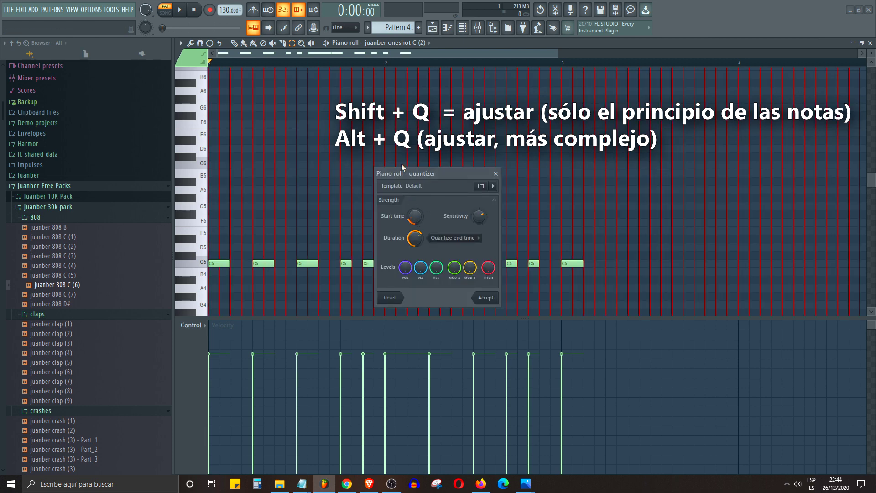
mouse_move(396, 176)
mouse_down()
mouse_move(398, 155)
mouse_move(389, 166)
mouse_up()
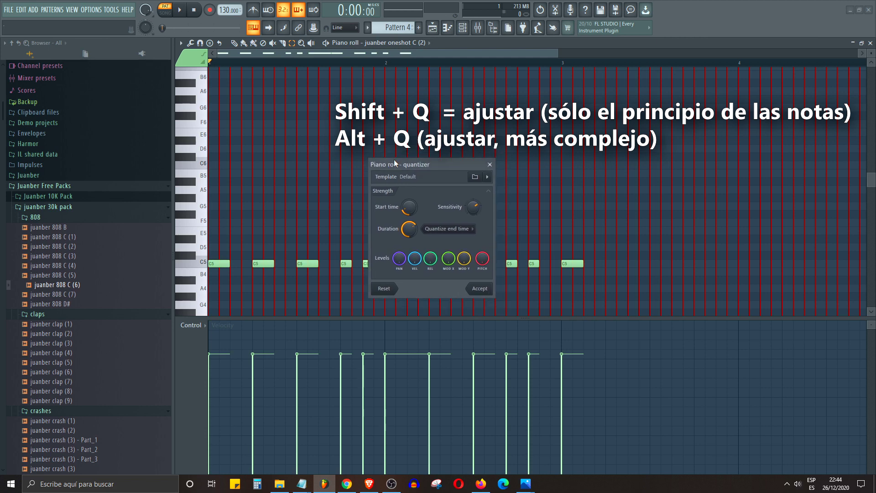
drag(393, 160, 404, 160)
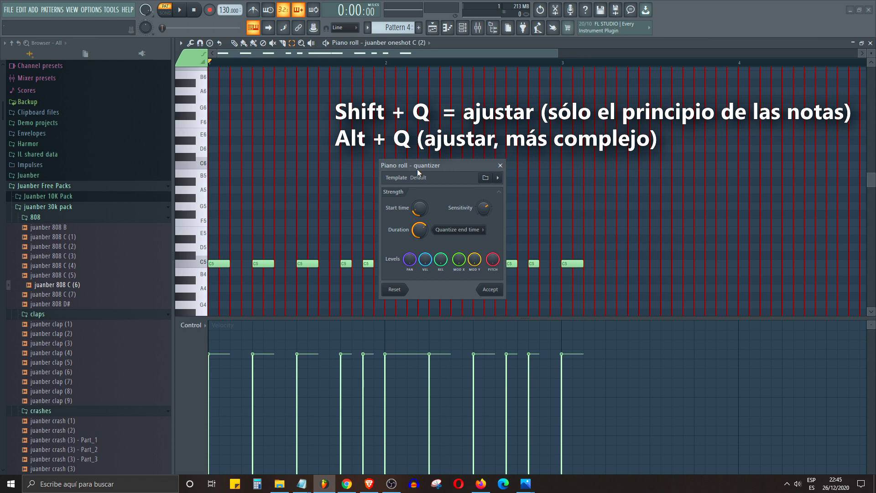
key(Escape)
Try chopping the C5 notes with the chopper's Default pattern and adjust its time multiplier
key(alt+u)
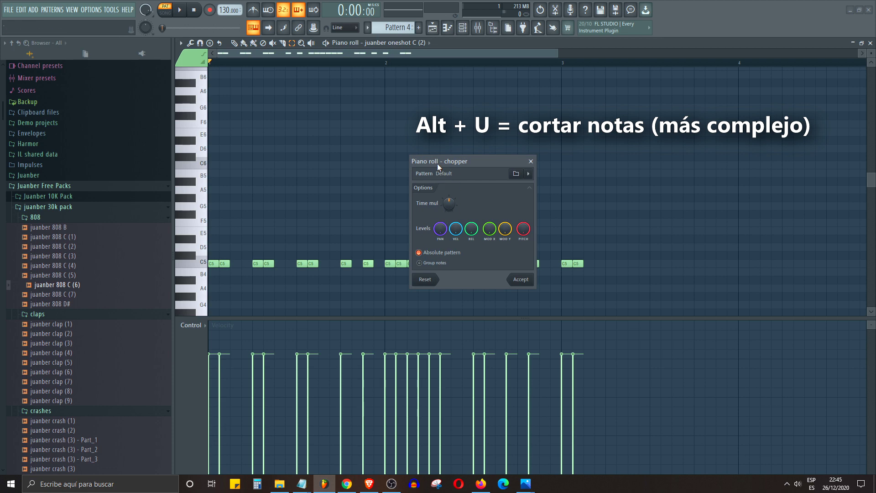
drag(437, 164, 448, 156)
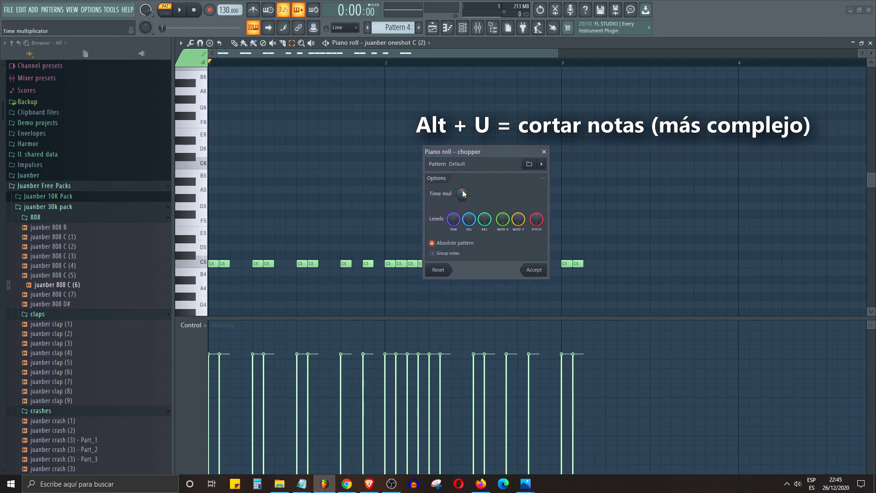
mouse_move(462, 194)
mouse_down()
mouse_move(462, 206)
mouse_move(464, 196)
mouse_up()
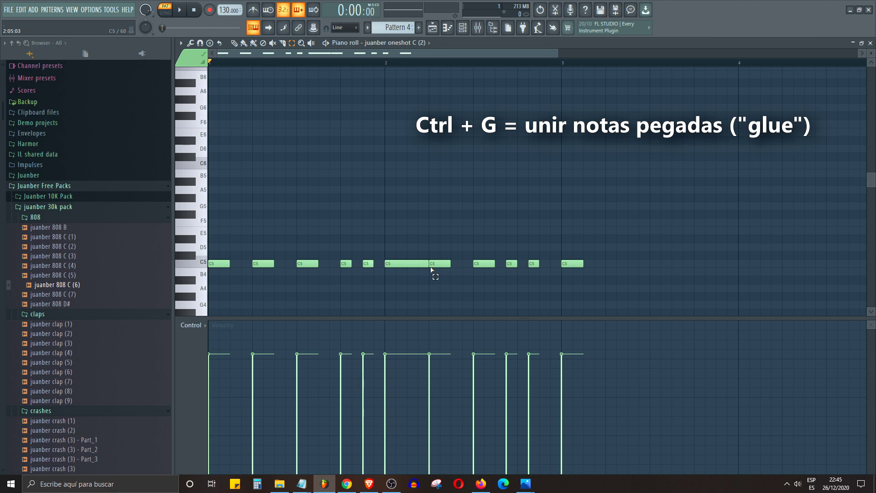
Glue the two adjoining C5 notes after bar 2 into one note
key(ctrl+g)
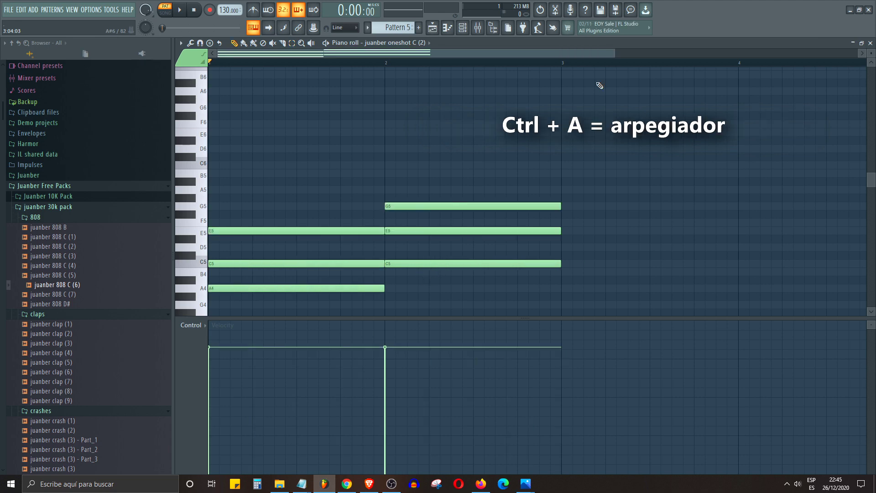
Arpeggiate Pattern 5's two chords with the arpeggiator's Default pattern, playing them before and after the change
key(space)
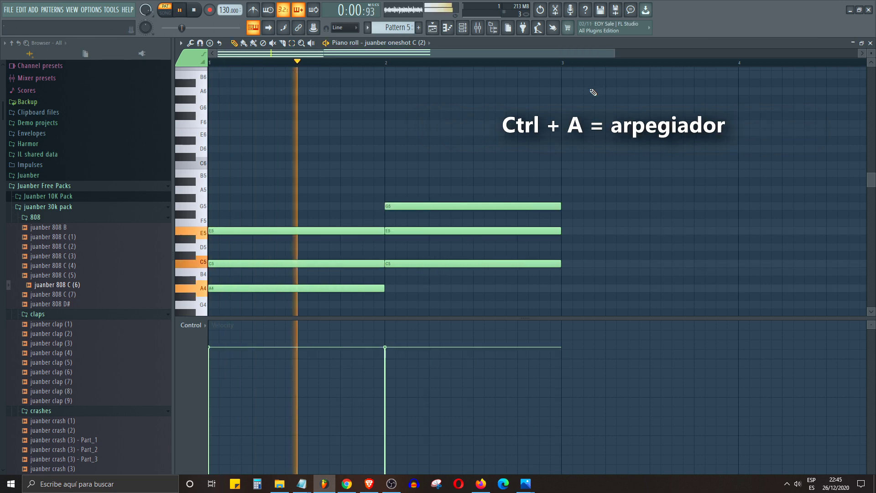
key(space)
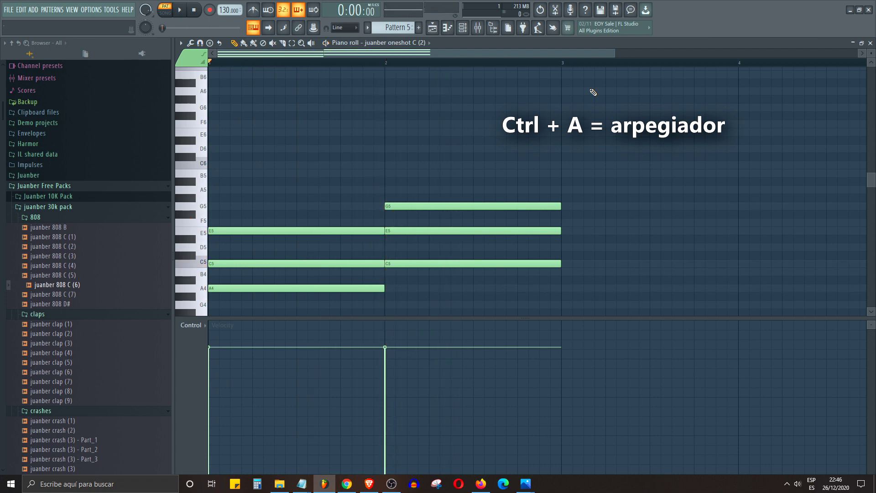
key(alt+a)
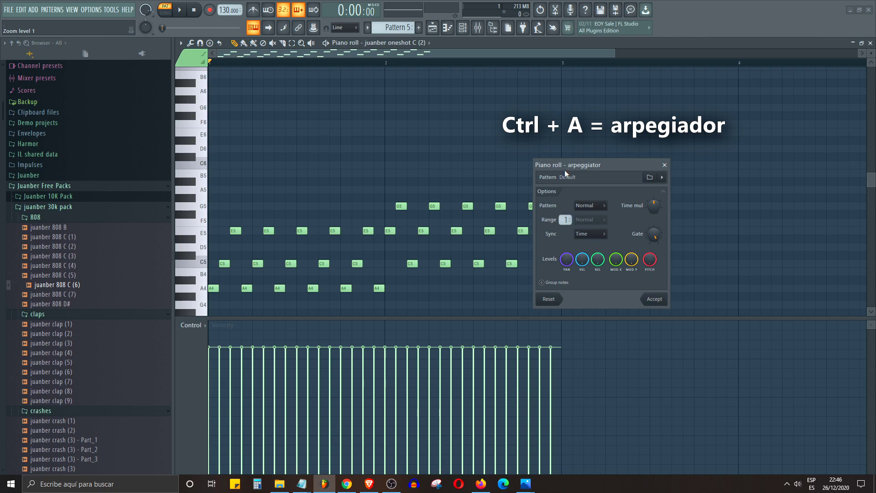
drag(567, 168, 529, 136)
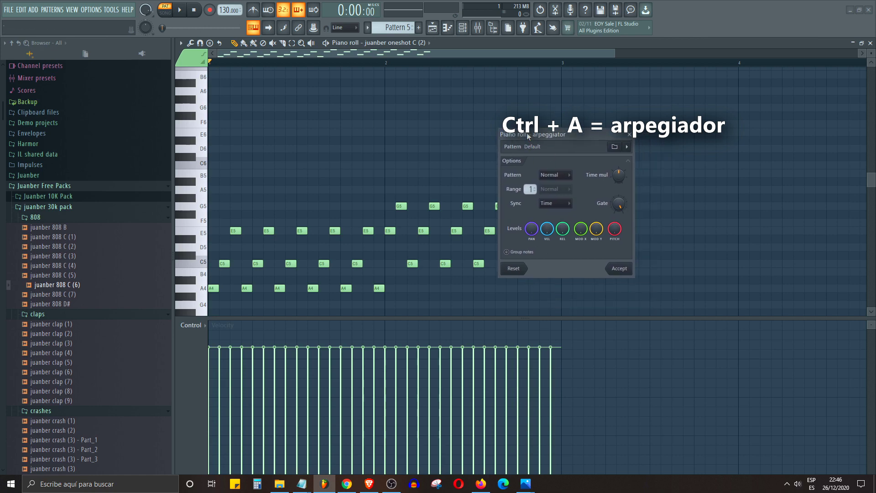
click(618, 268)
key(space)
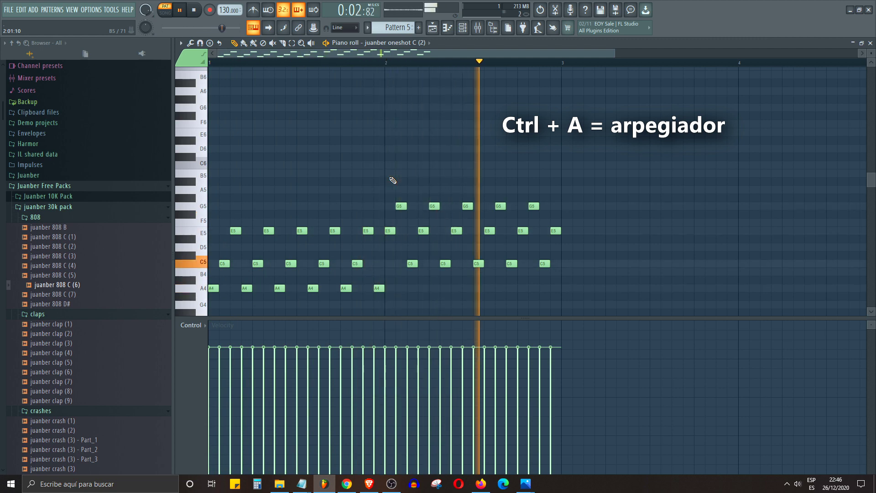
key(space)
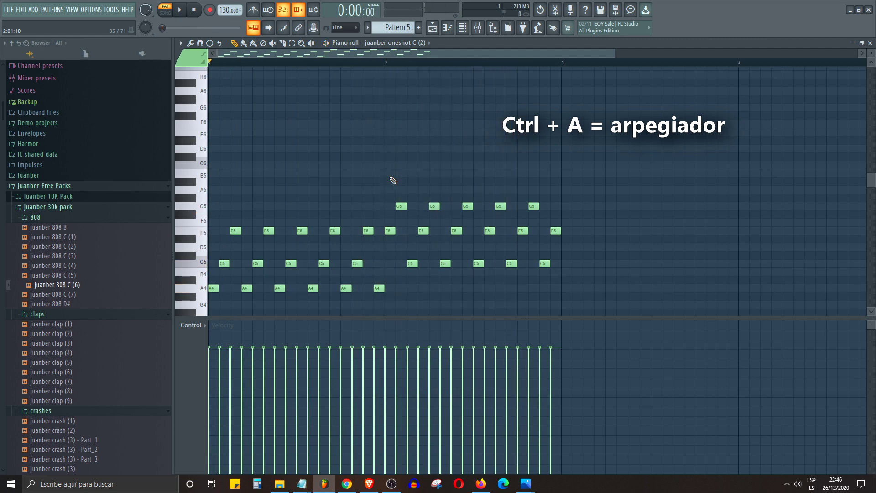
Apply the flamer to the arpeggiated notes with a raised time and an adjusted velocity, and play the result
scroll(393, 181, down, 1)
key(alt+f)
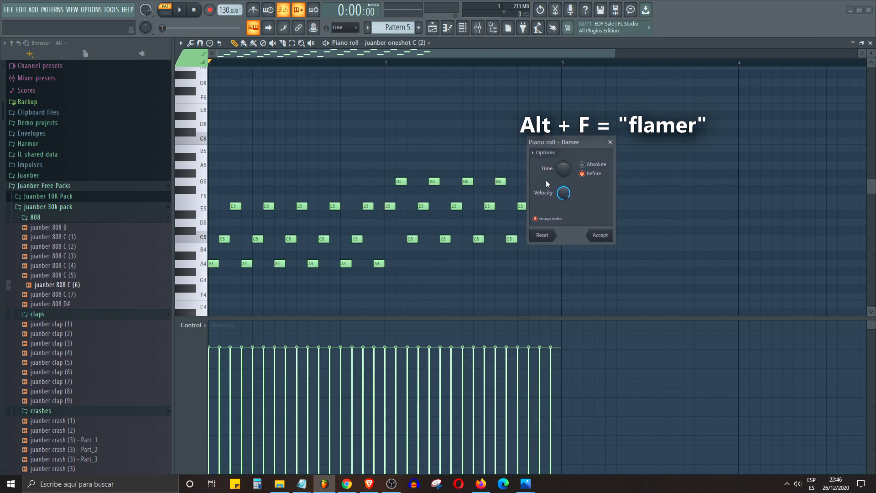
drag(561, 172, 483, 174)
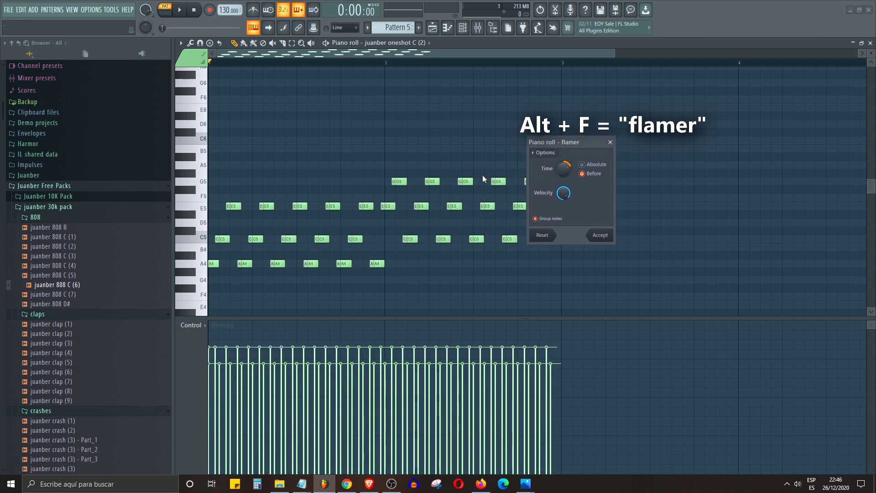
drag(559, 171, 560, 174)
drag(559, 143, 562, 146)
mouse_move(566, 196)
mouse_down()
mouse_move(566, 208)
mouse_move(566, 200)
mouse_up()
click(593, 234)
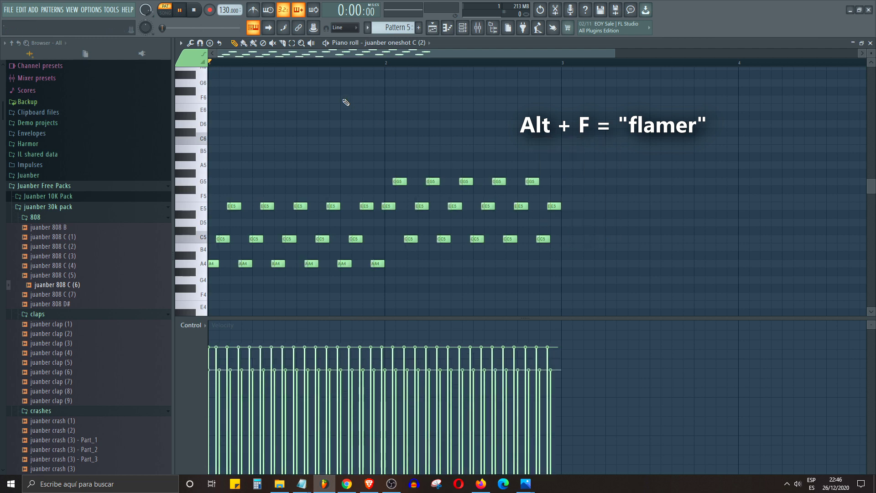
key(space)
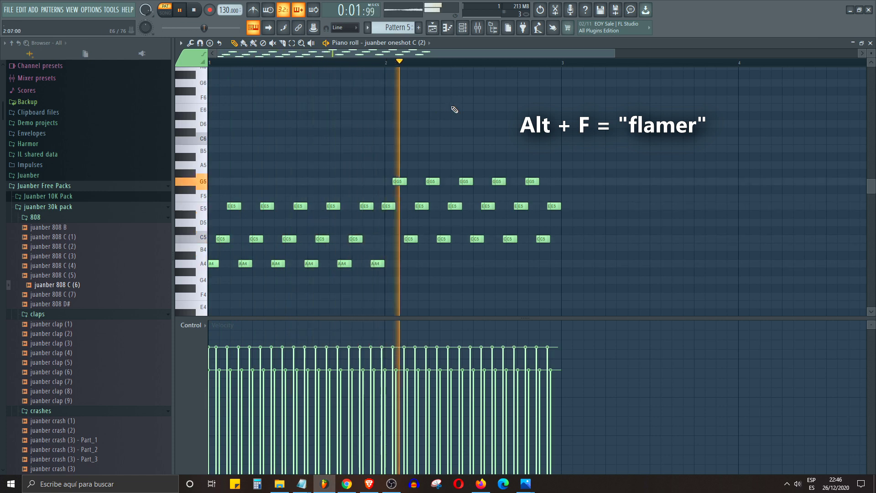
key(space)
Move Pattern 5's notes from the juanber oneshot C (2) channel to the 808 HiHat channel by cutting and pasting
click(870, 42)
right_click(383, 180)
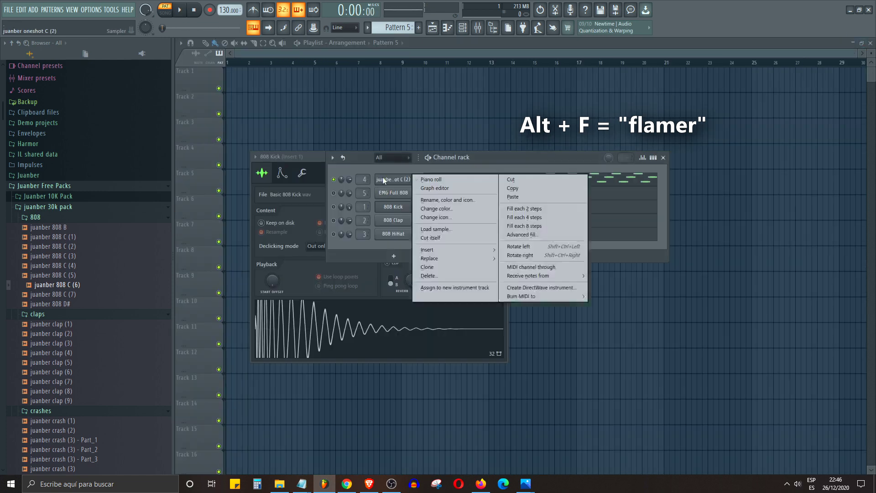
click(526, 186)
right_click(400, 181)
click(506, 181)
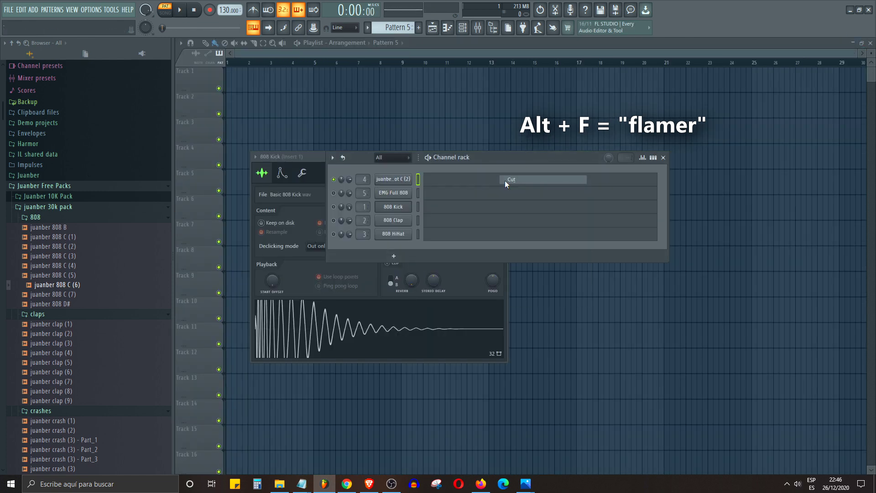
right_click(397, 235)
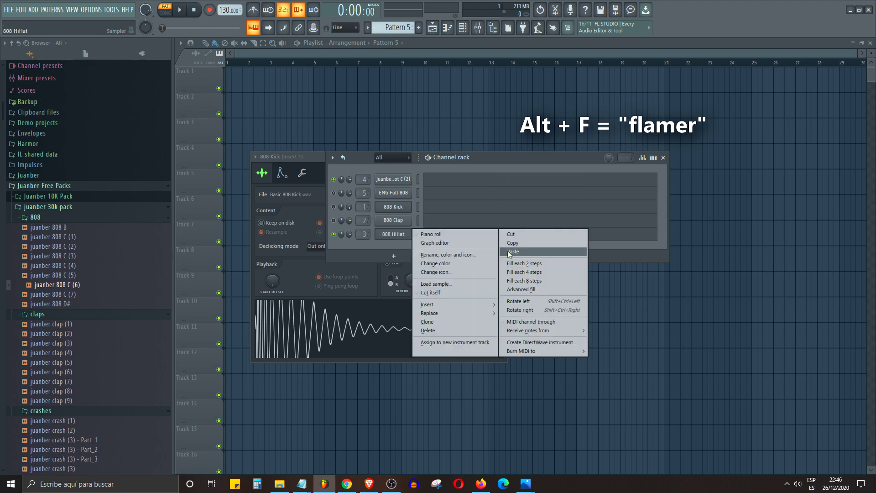
click(510, 252)
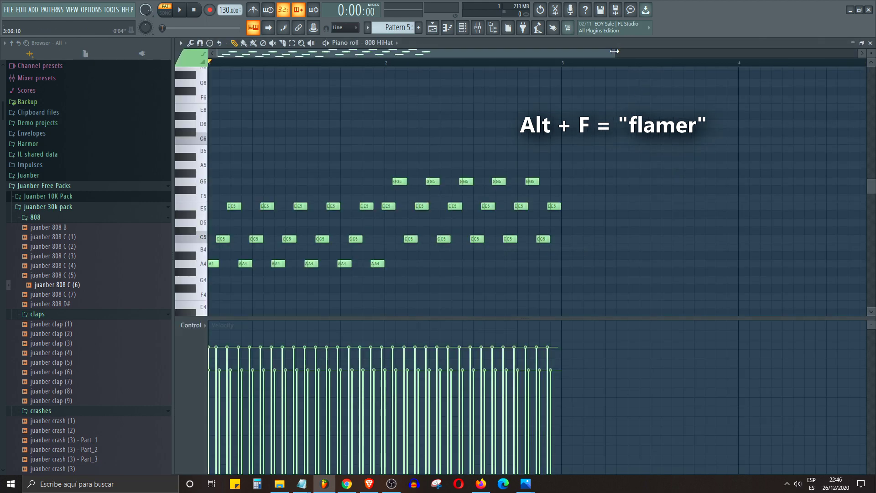
Play the flammed notes in the 808 HiHat piano roll
drag(615, 52, 406, 51)
key(space)
key(space)
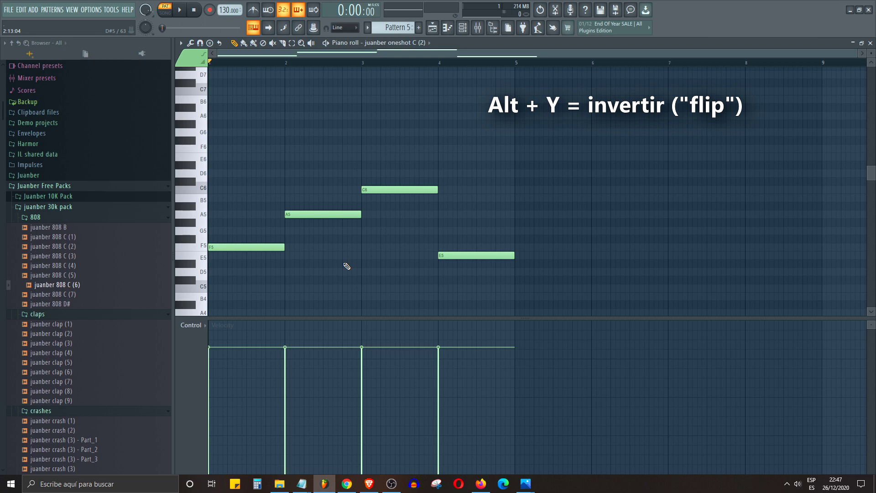
Try flipping the four-note melody horizontally and vertically with the score flipper
key(alt+y)
drag(423, 211, 514, 136)
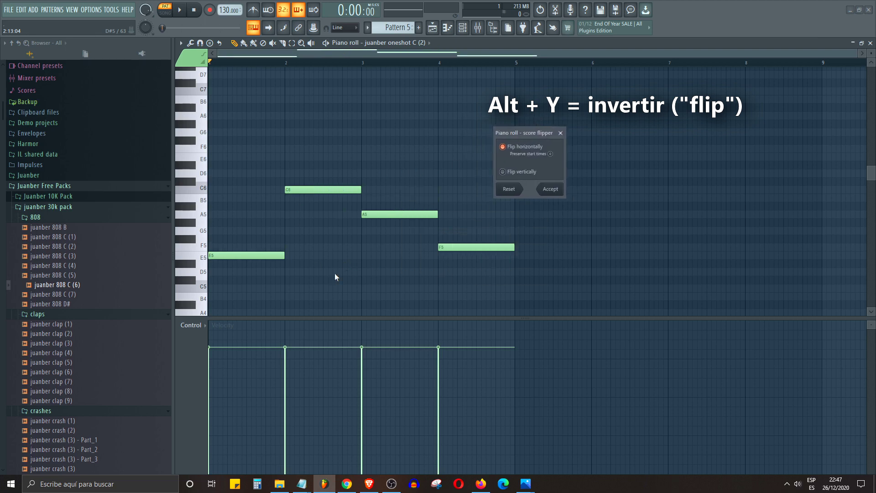
click(505, 171)
click(507, 147)
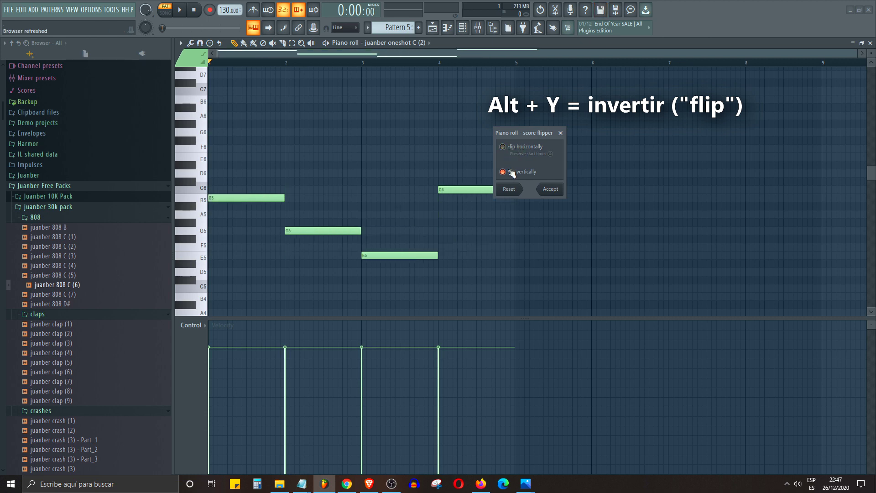
drag(514, 135, 523, 115)
click(527, 132)
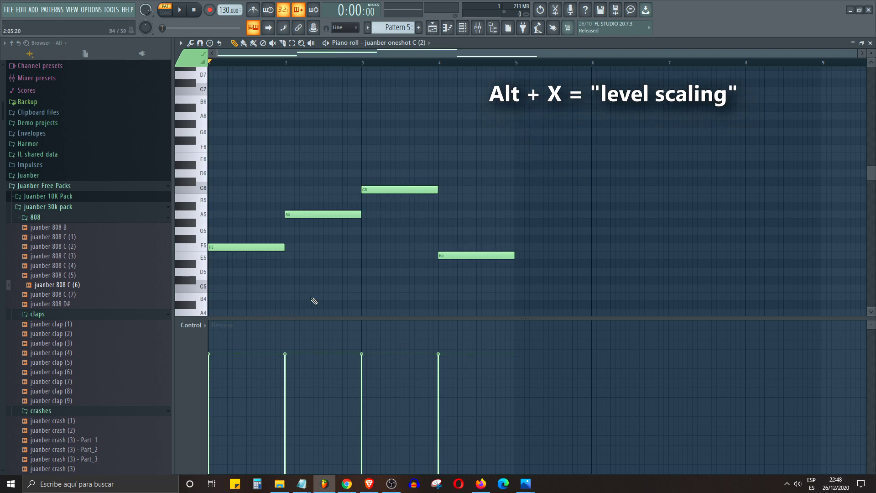
Apply level scaling to the four notes' release levels by adjusting the Multiply amount
key(alt+x)
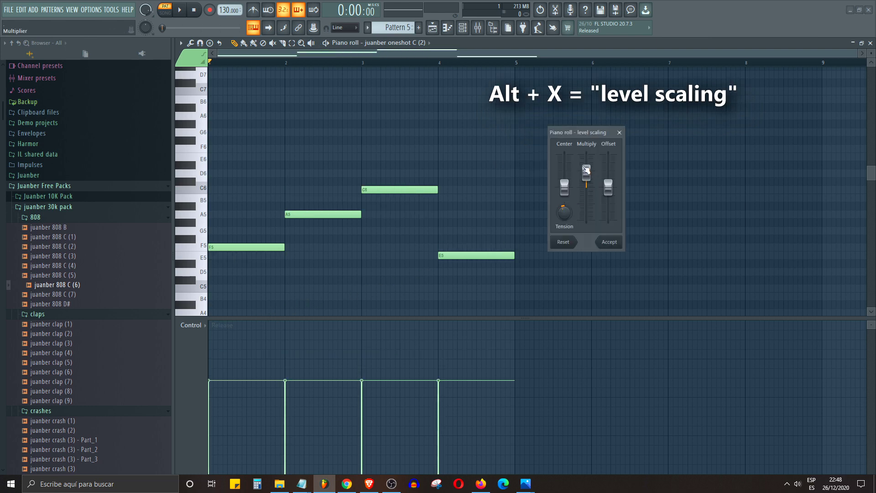
drag(587, 170, 586, 167)
mouse_move(592, 133)
mouse_down()
mouse_move(578, 135)
mouse_move(599, 133)
mouse_move(588, 127)
mouse_up()
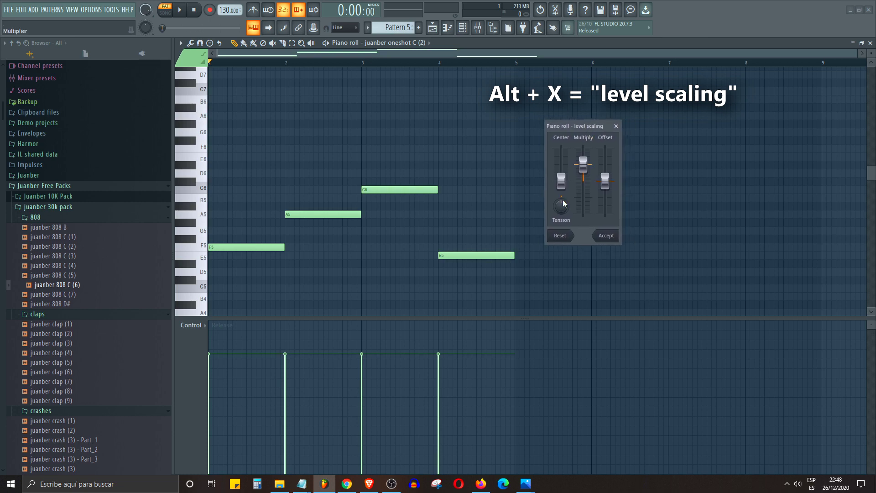
key(Return)
Show note velocity in the control lane, and try scaling the velocities with the Multiply amount in level scaling
click(197, 341)
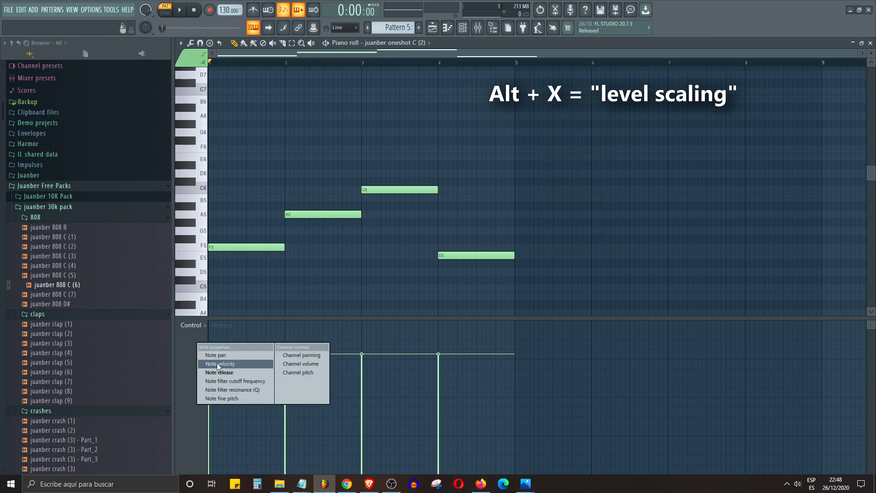
click(217, 363)
key(alt+x)
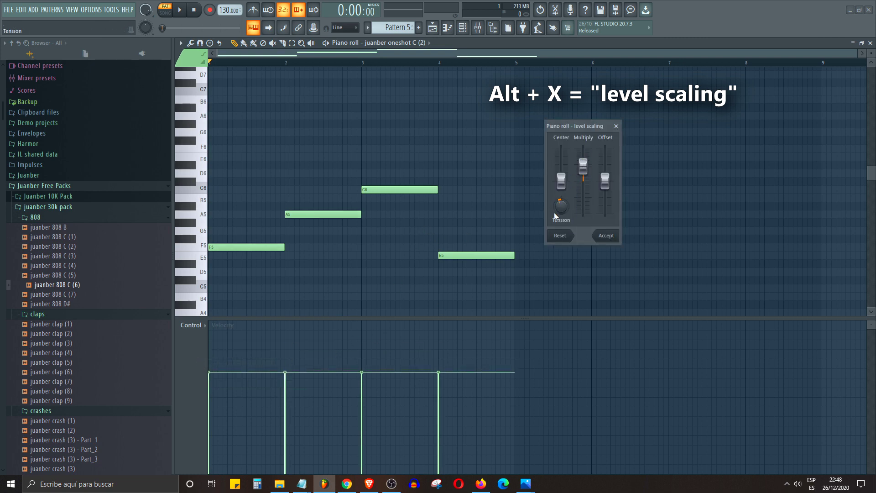
mouse_move(586, 172)
mouse_down()
mouse_move(593, 165)
mouse_move(583, 165)
mouse_up()
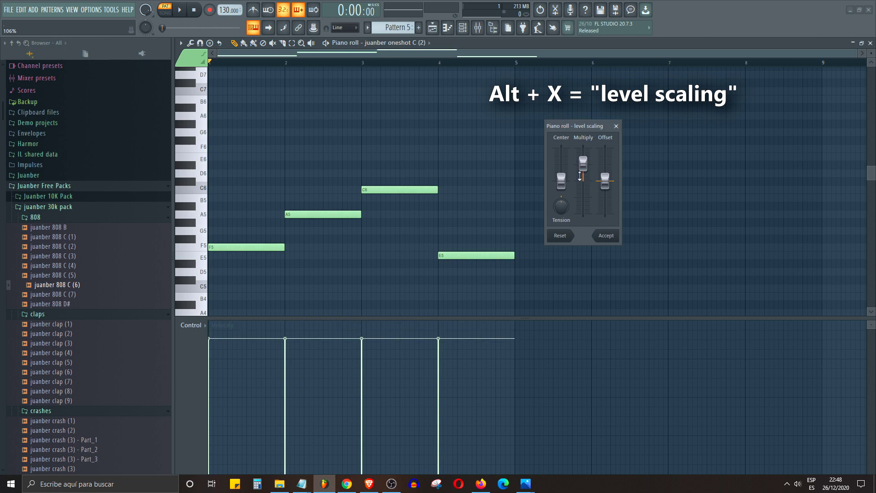
click(566, 238)
key(Escape)
Randomize the four notes' velocities and rescale them by adjusting Center and Multiply in level scaling
key(alt+r)
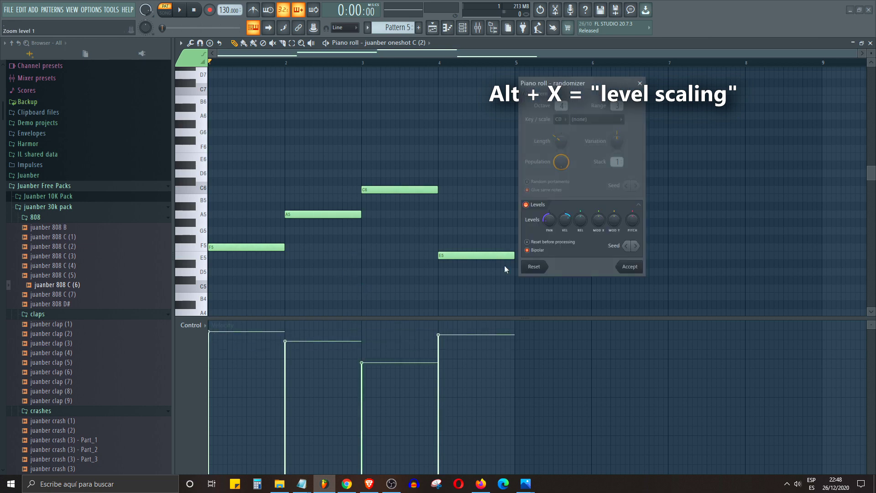
click(631, 267)
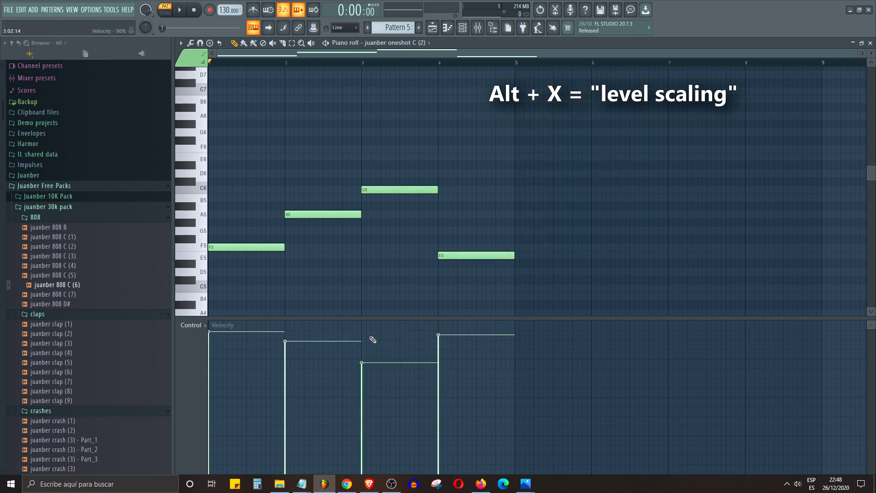
key(alt+x)
drag(562, 181, 561, 172)
drag(583, 168, 606, 181)
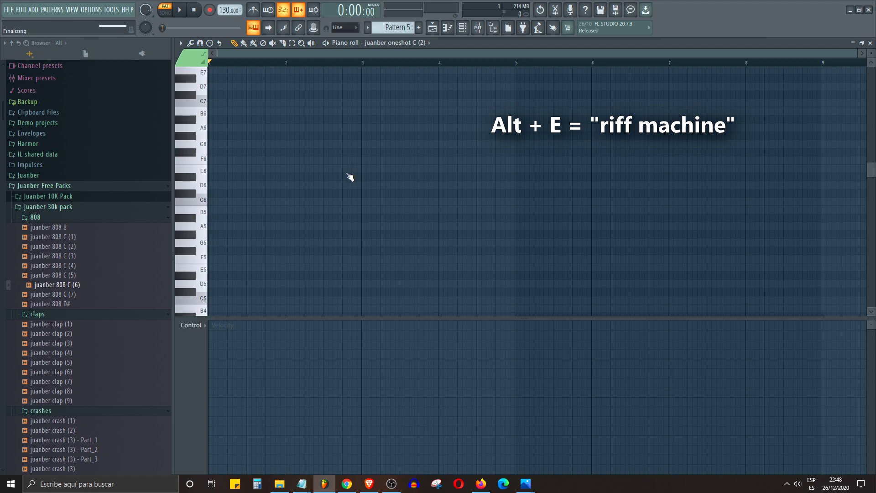
Open the riff machine on the empty pattern and go through its Chord, Arp, Mirror and Levels stages
key(alt+e)
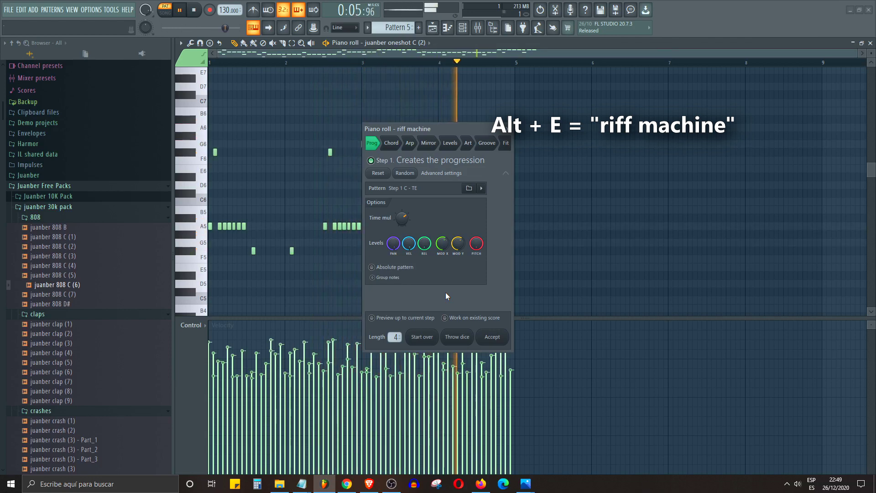
click(391, 143)
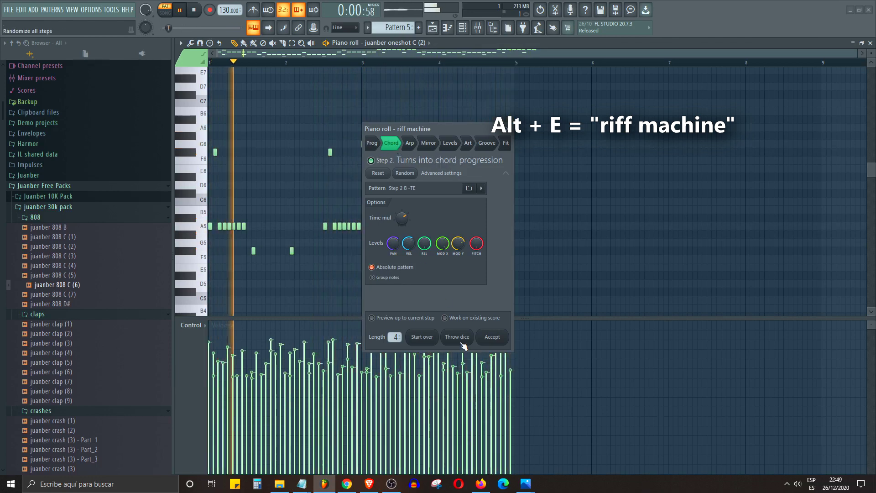
click(410, 144)
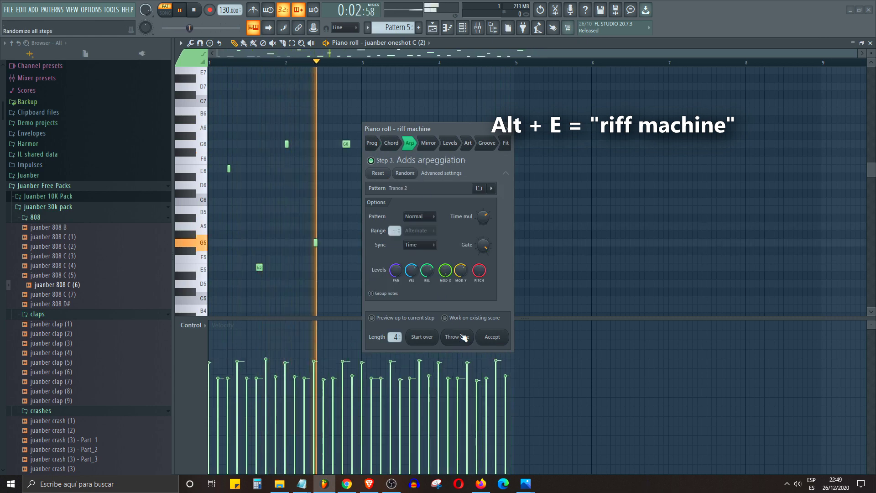
click(429, 143)
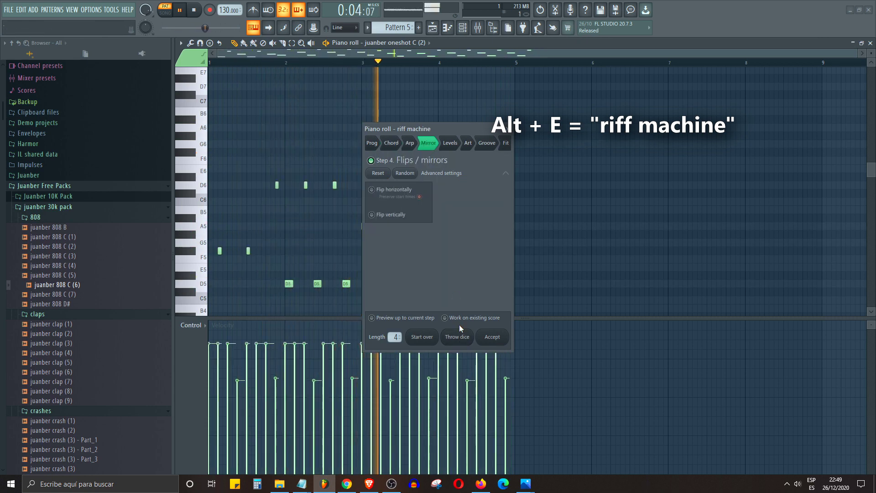
click(450, 143)
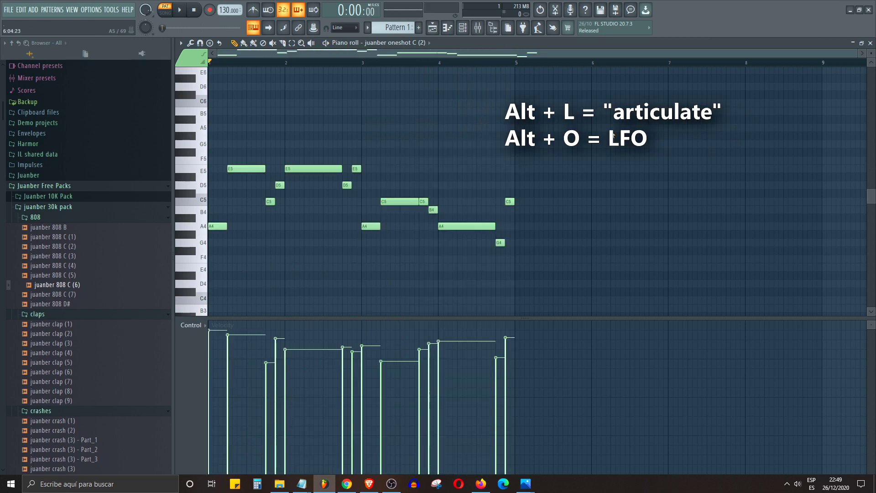
Try shortening the melody's notes with the articulator's Multiply and Variation amounts
key(alt+l)
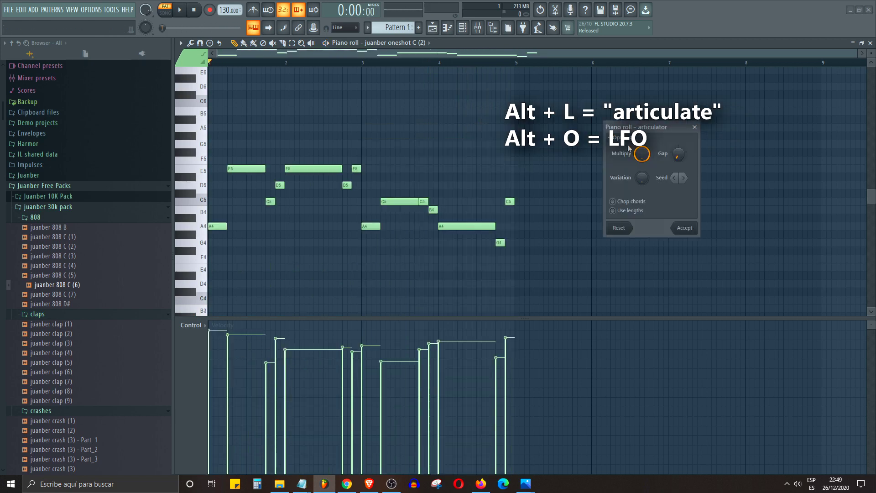
drag(629, 148, 641, 180)
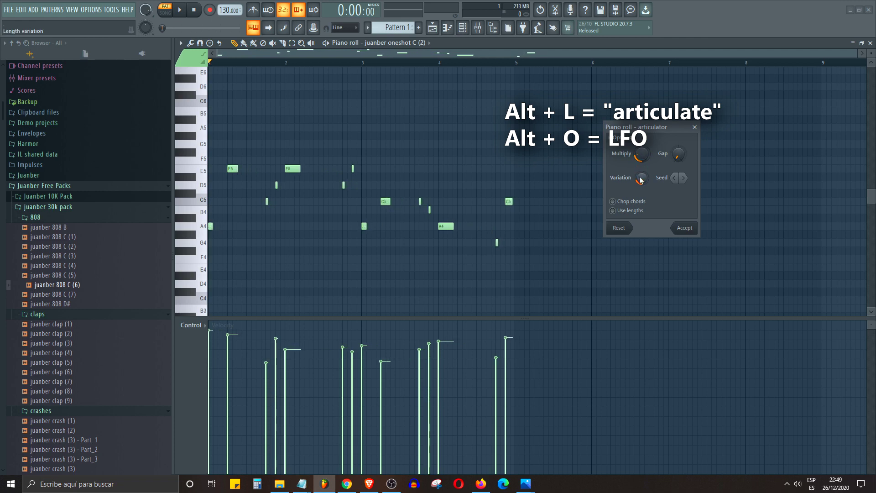
key(Escape)
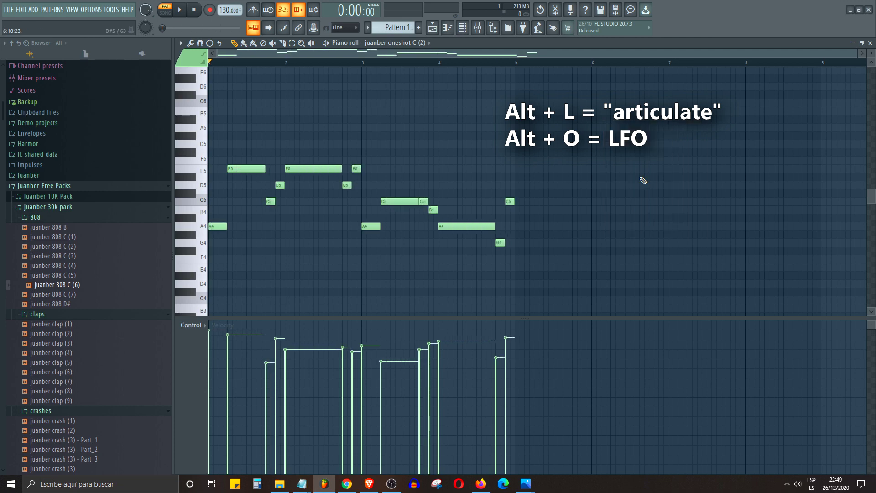
Try the claw machine on the melody with Trash every set to 2/4 and different time distortion amounts
key(alt+w)
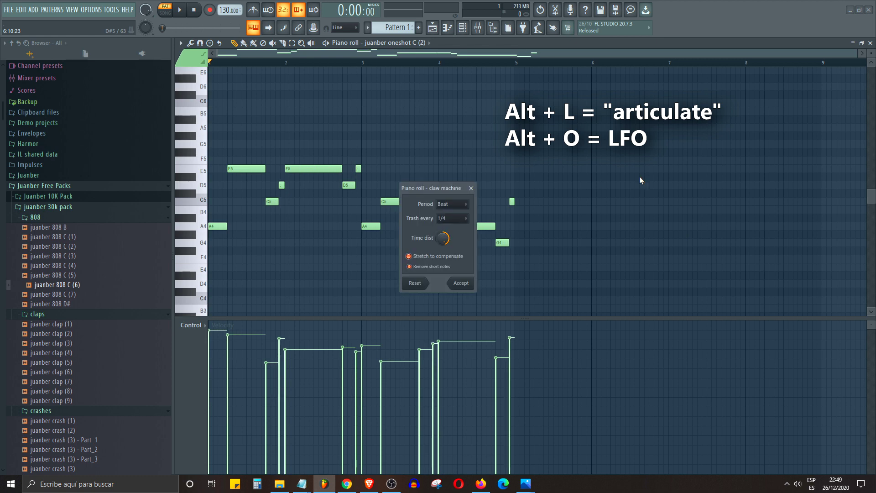
drag(439, 192, 539, 193)
click(552, 219)
click(543, 239)
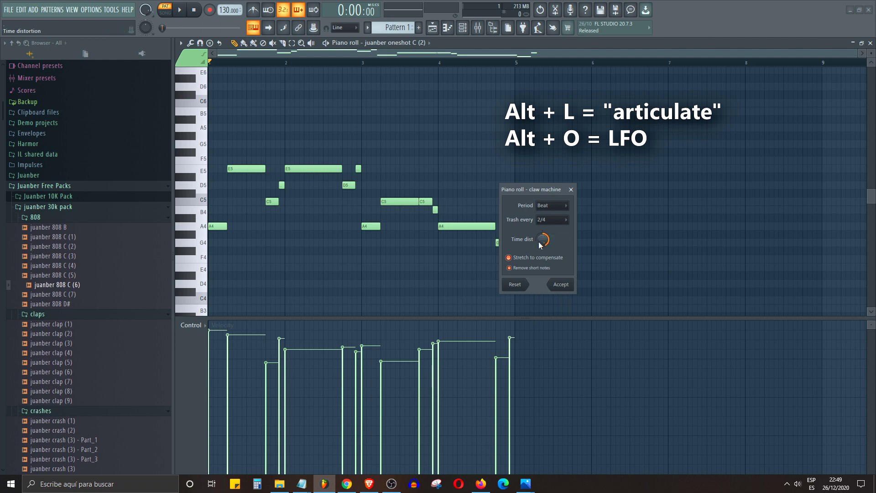
drag(542, 241, 543, 274)
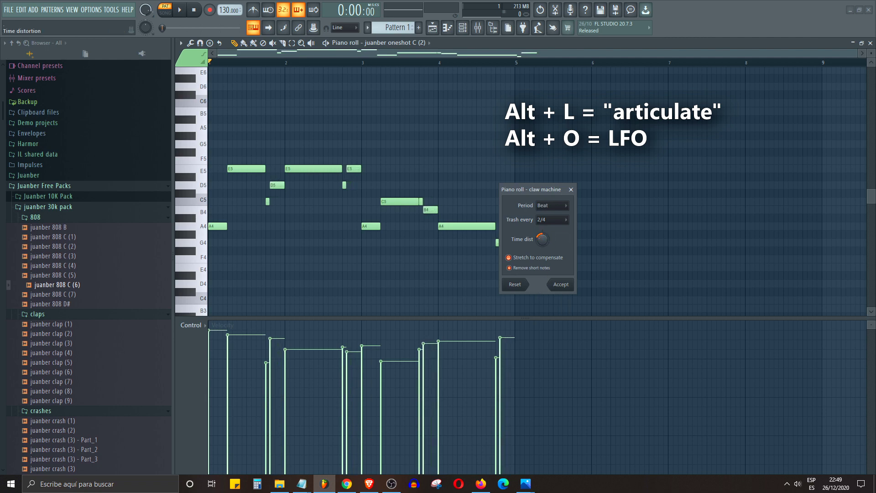
Try the claw machine with Trash every 4/4, a changed time distortion and a 4 beats period
click(549, 221)
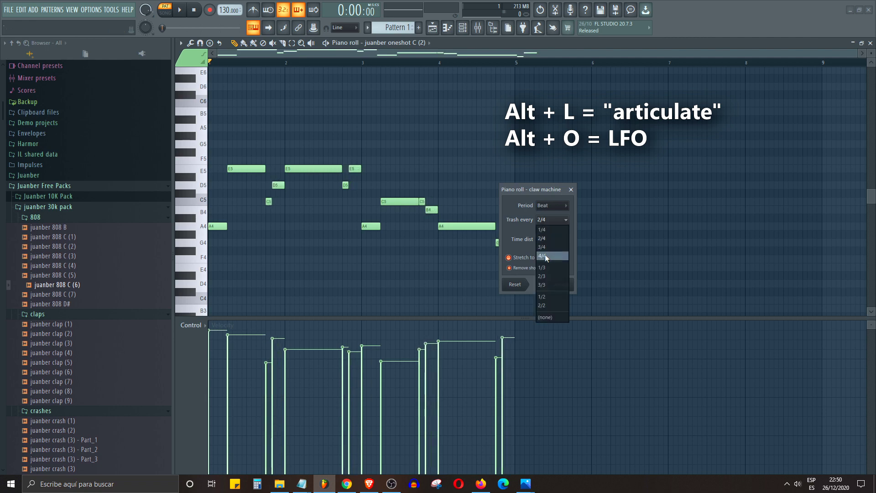
click(545, 255)
drag(540, 238, 541, 265)
click(552, 206)
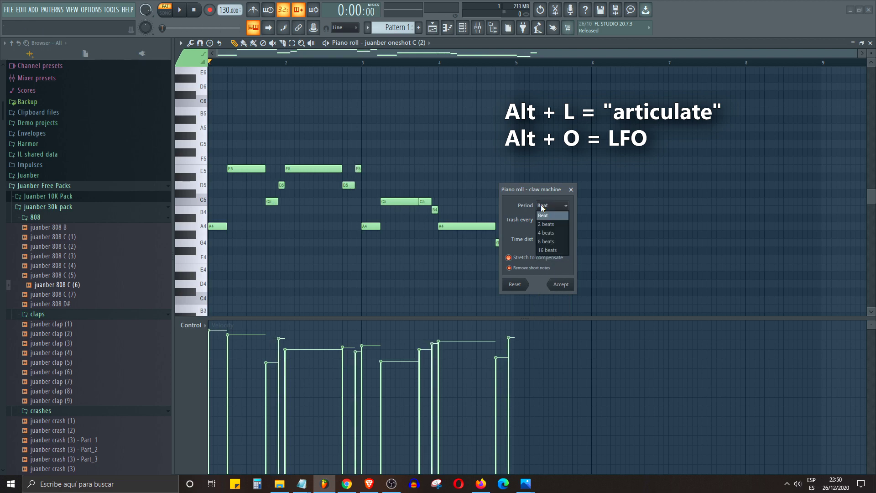
click(544, 235)
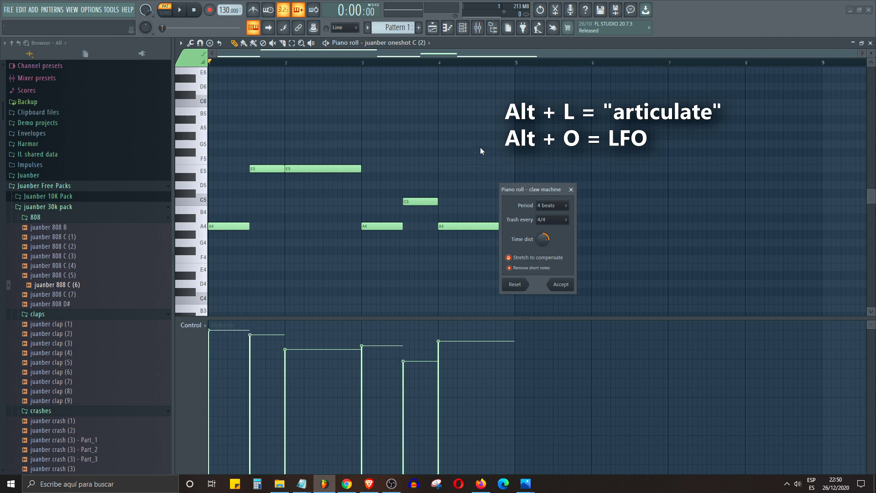
key(Escape)
Try modulating the melody's note velocities with the LFO tool using a square wave shape
key(alt+o)
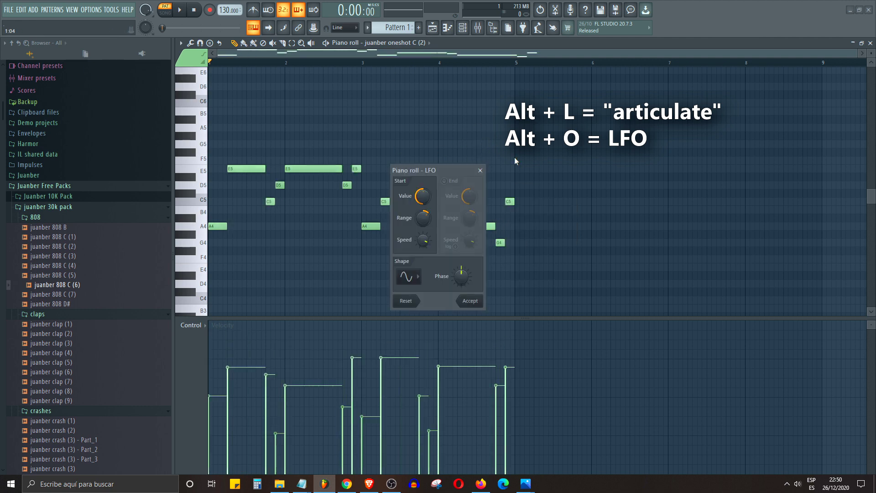
drag(426, 169, 550, 153)
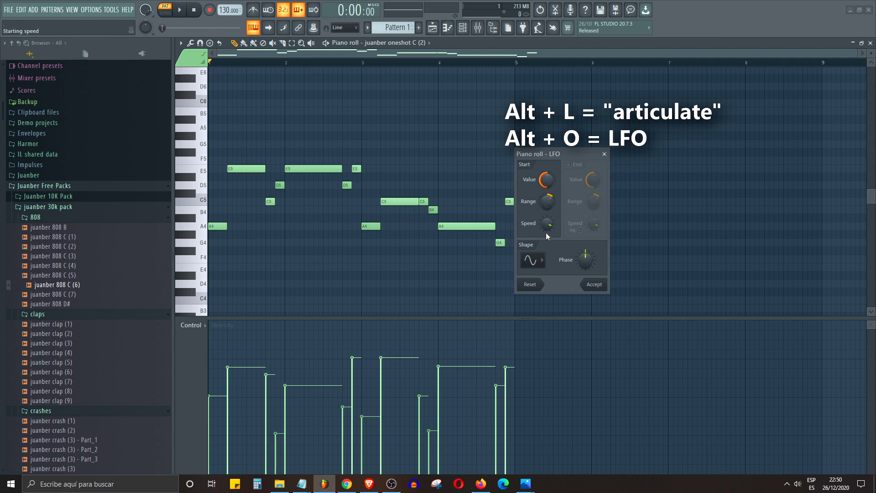
click(538, 261)
click(535, 291)
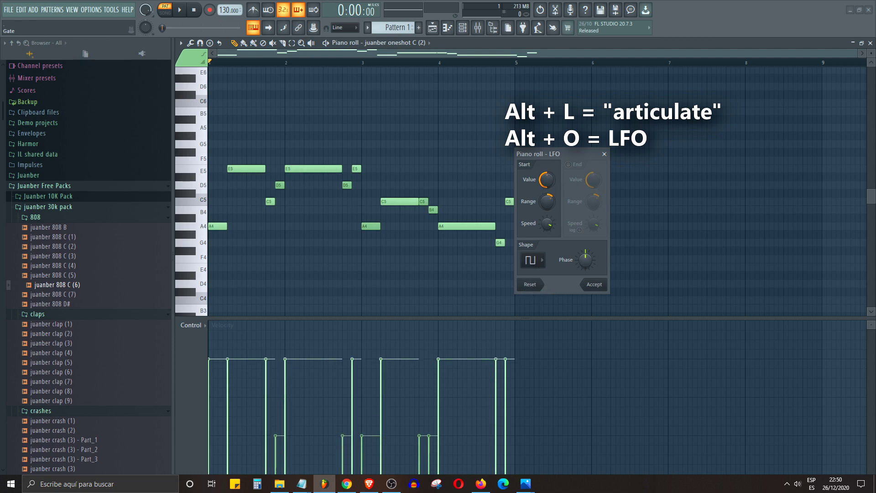
drag(540, 154, 562, 171)
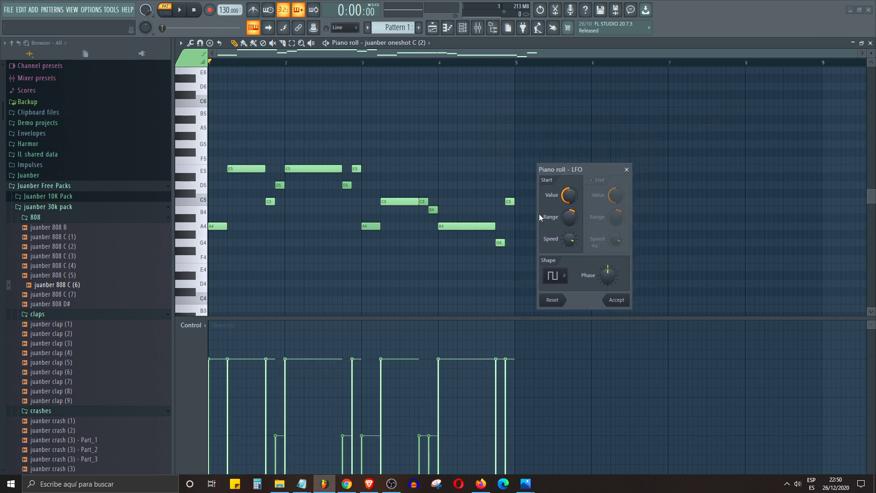
key(Return)
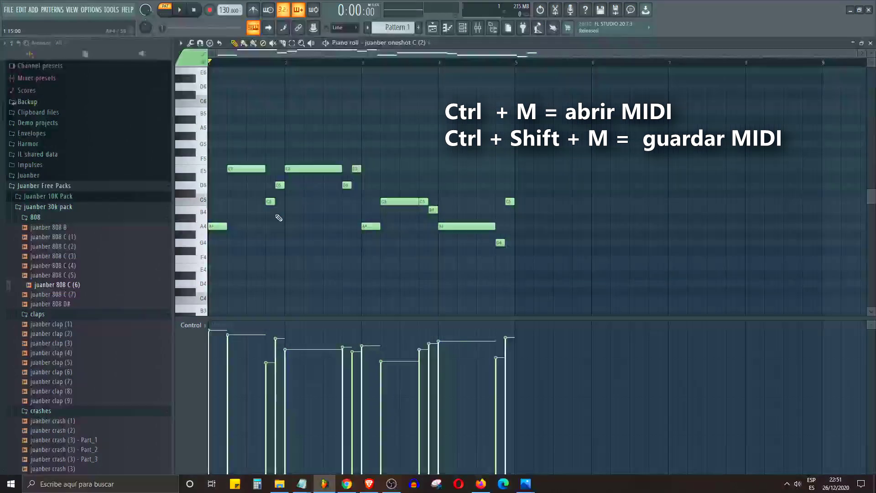
Save the melody as a MIDI file named gjisjgijigs
key(ctrl+shift+m)
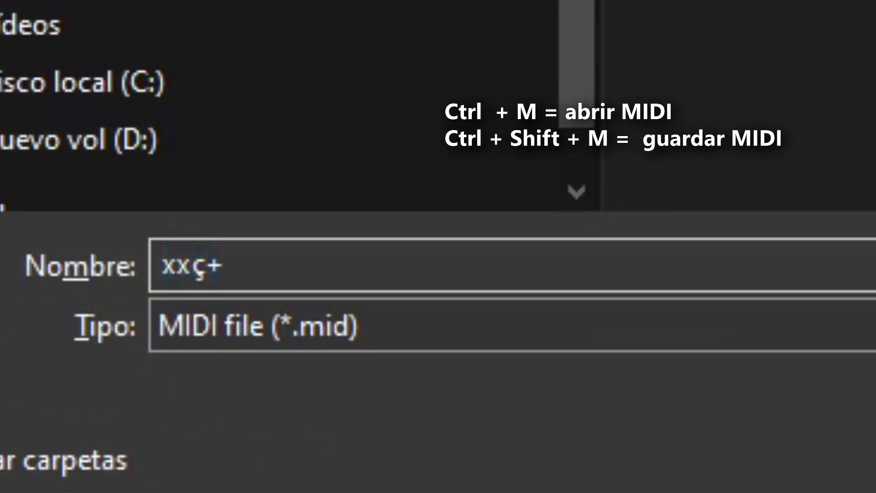
click(342, 246)
text(gjisjgijigs)
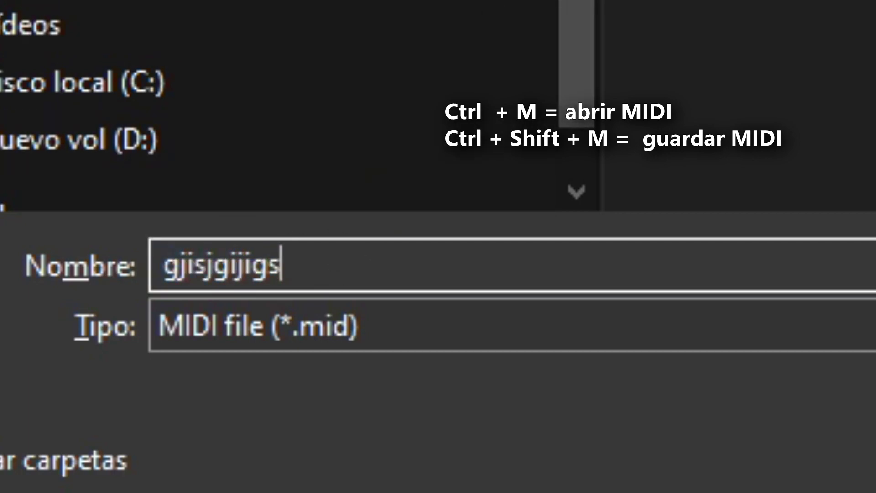
key(Return)
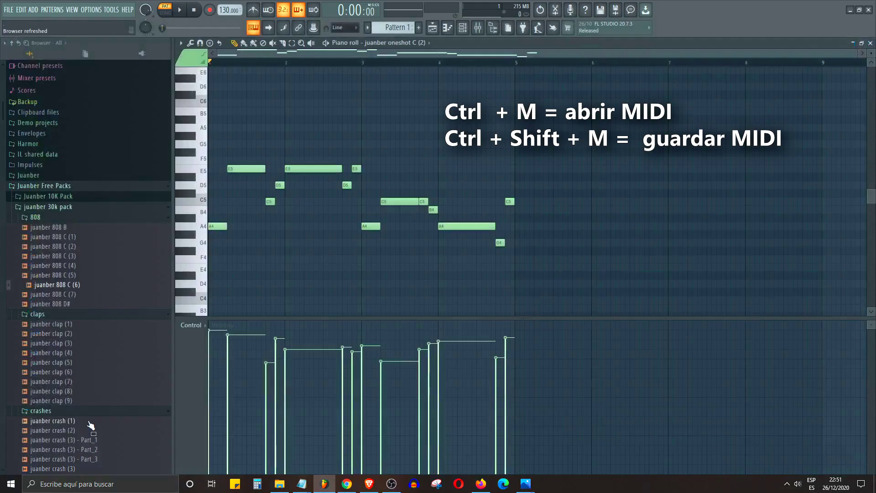
Create a new pattern, import the gjisjgijigs MIDI file into the oneshot channel's piano roll, and play it back
click(871, 42)
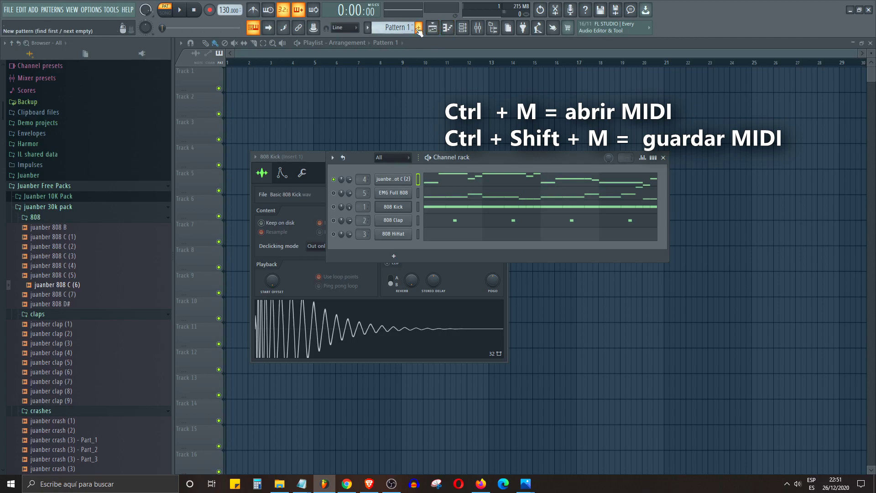
click(421, 30)
click(432, 179)
key(ctrl+m)
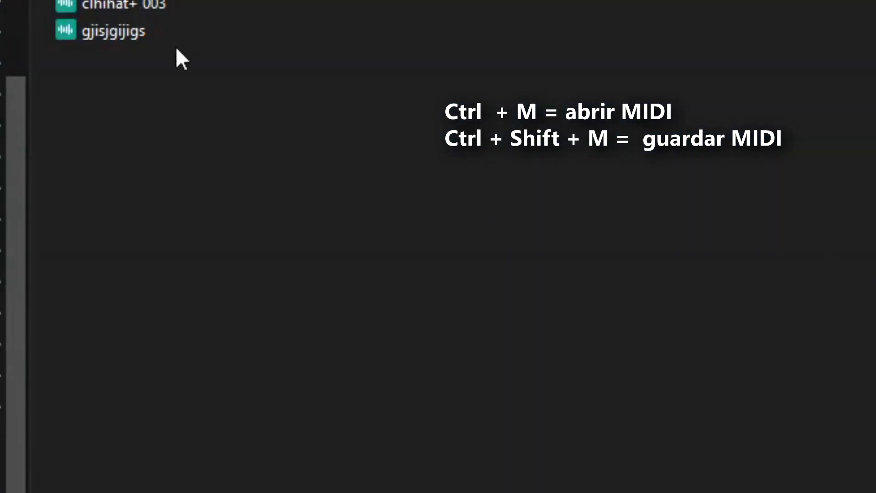
double_click(137, 31)
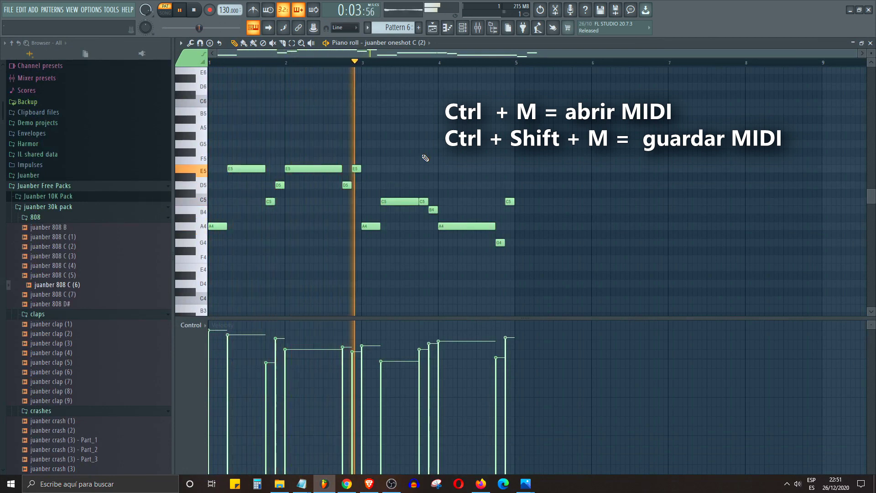
key(space)
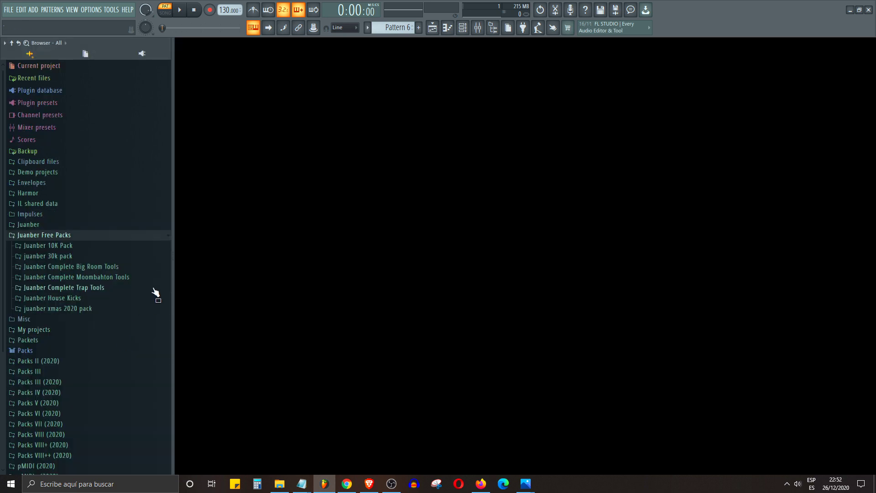
Examine the 808 and claps folders of the juanber xmas 2020 pack in the browser
click(73, 308)
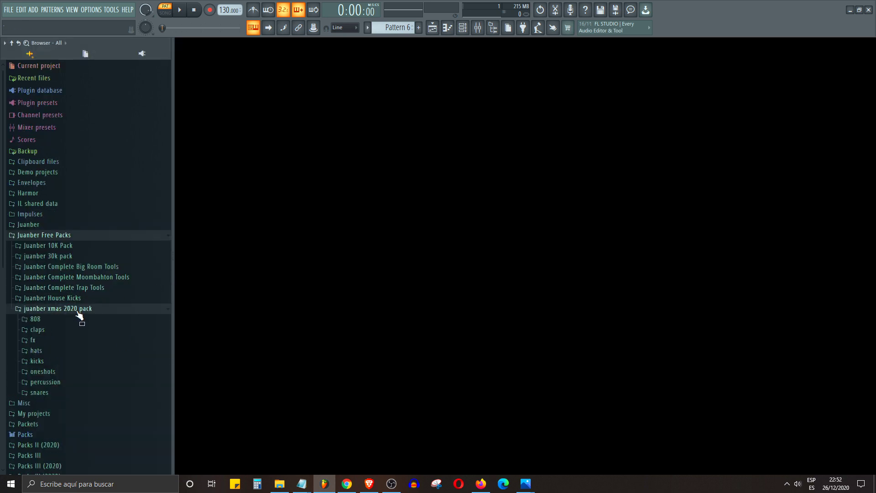
scroll(77, 311, down, 3)
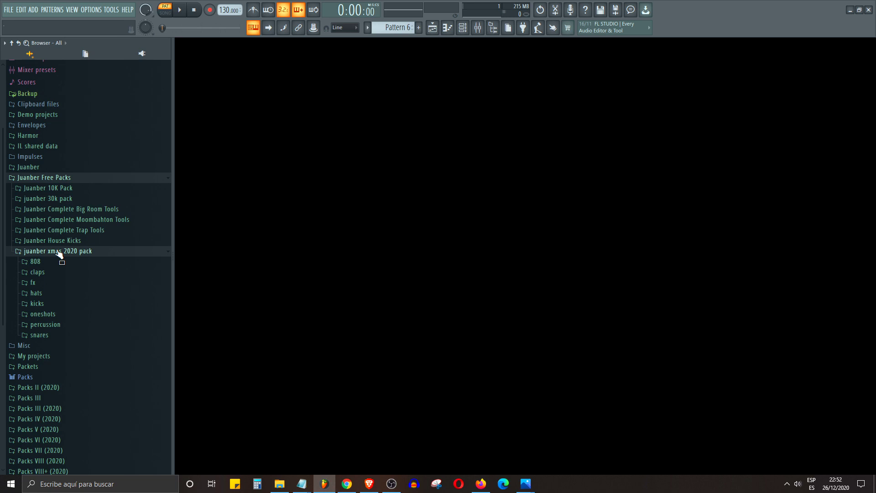
scroll(53, 258, down, 3)
click(36, 204)
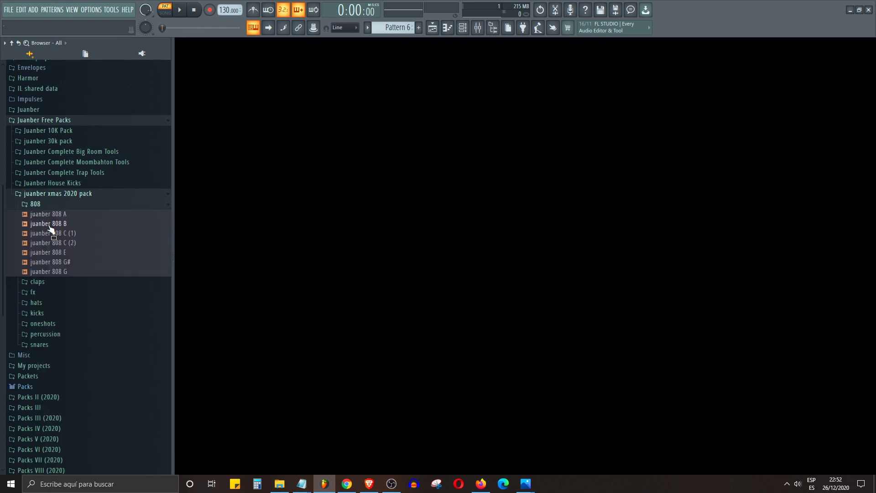
click(37, 282)
scroll(43, 274, down, 6)
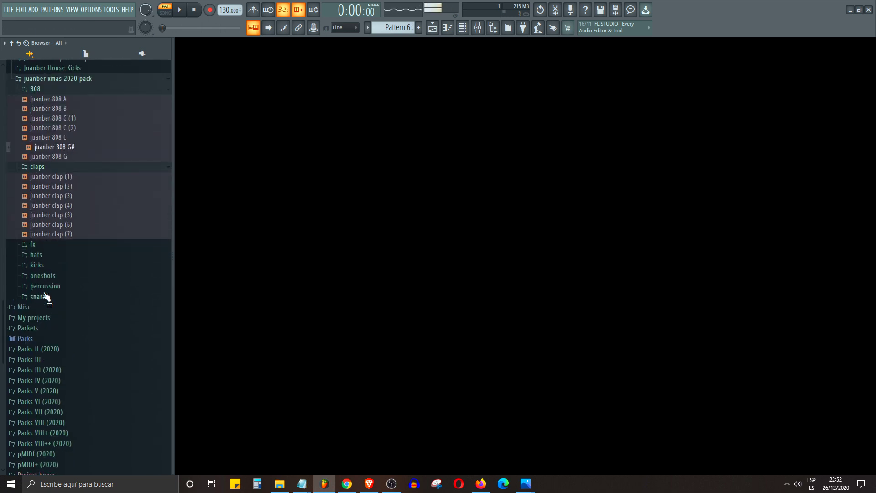
Examine the xmas pack's oneshots and closed hats folders, auditioning closed hat samples
click(43, 275)
click(36, 255)
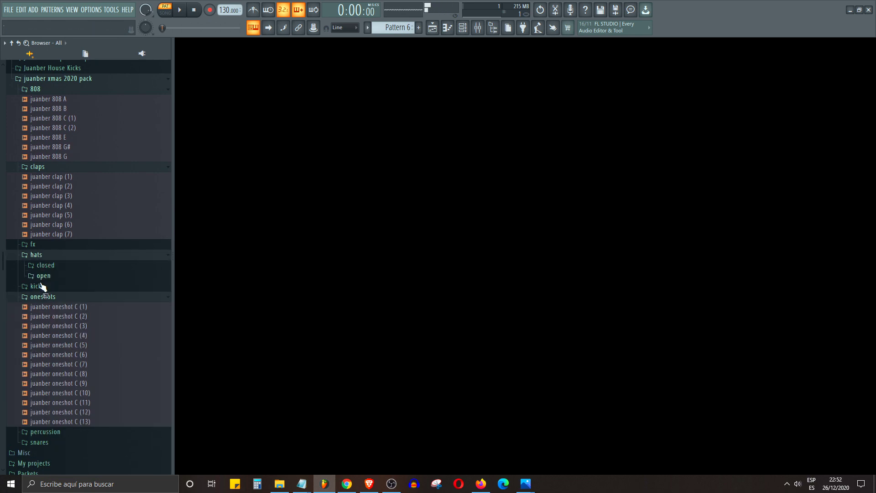
click(45, 287)
click(45, 286)
click(46, 265)
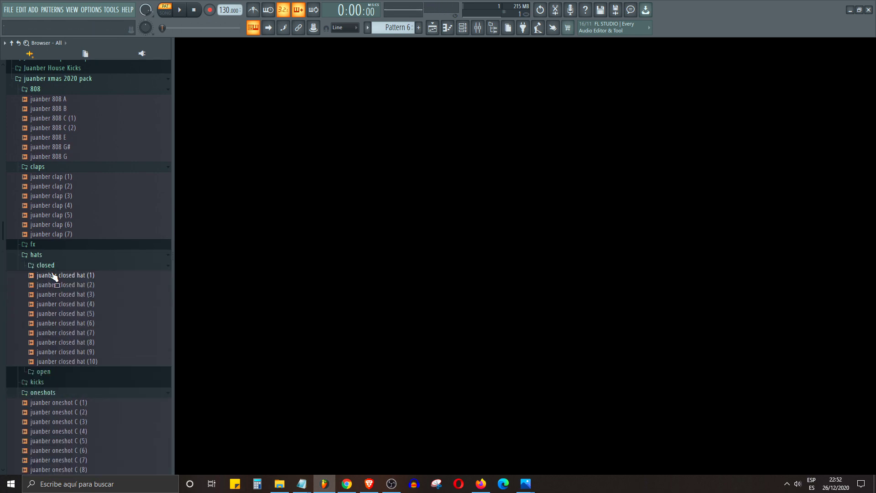
click(55, 285)
scroll(100, 222, up, 9)
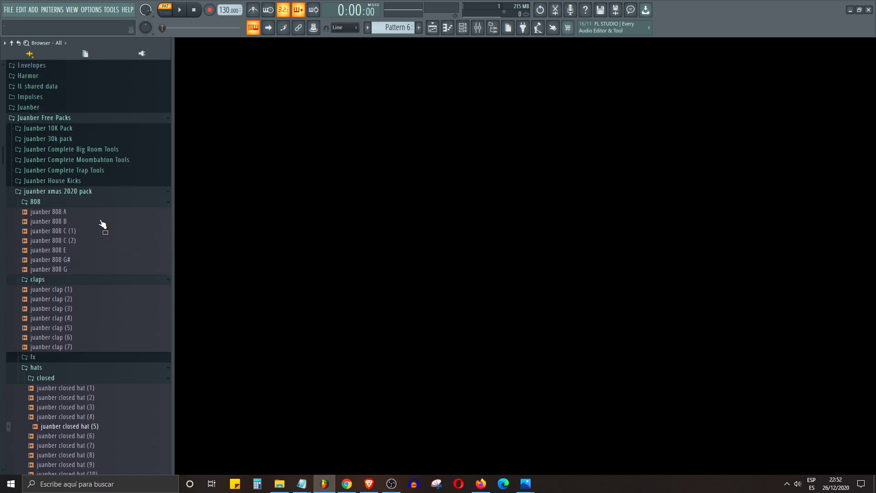
Expand the juanber 30k pack and audition samples from its claps and closed hats folders
click(63, 198)
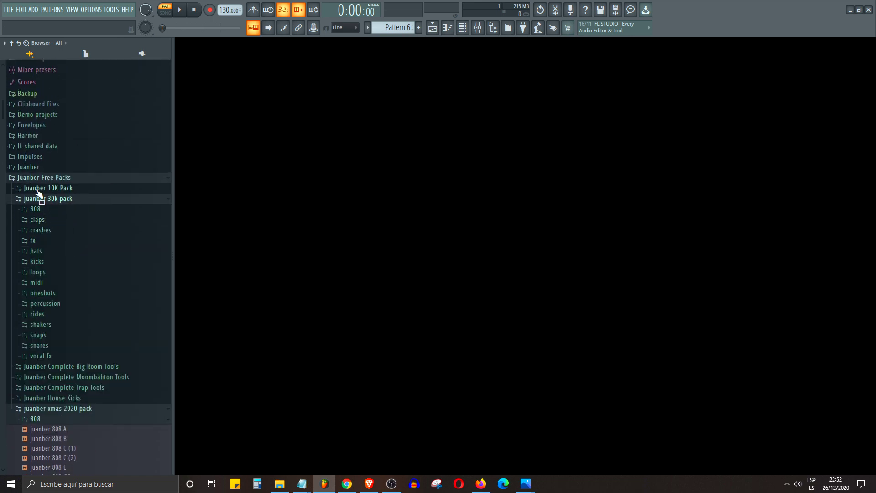
click(53, 228)
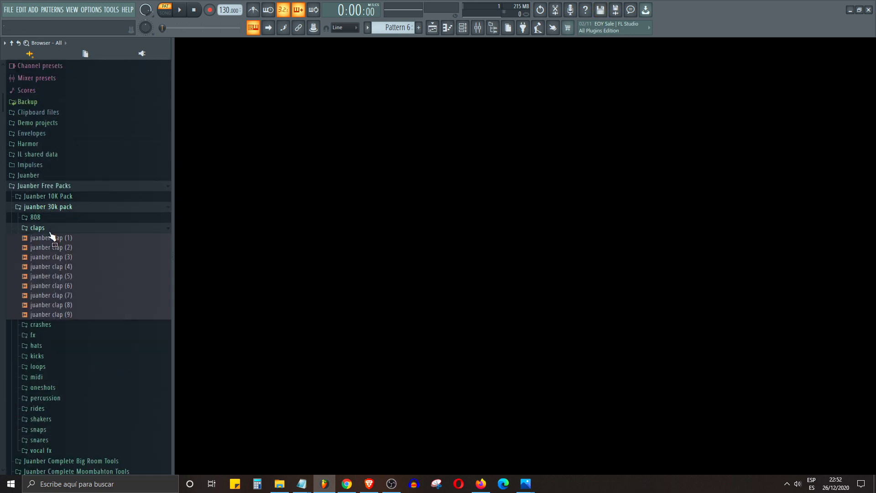
click(55, 257)
scroll(57, 296, down, 3)
click(54, 289)
click(54, 299)
click(57, 337)
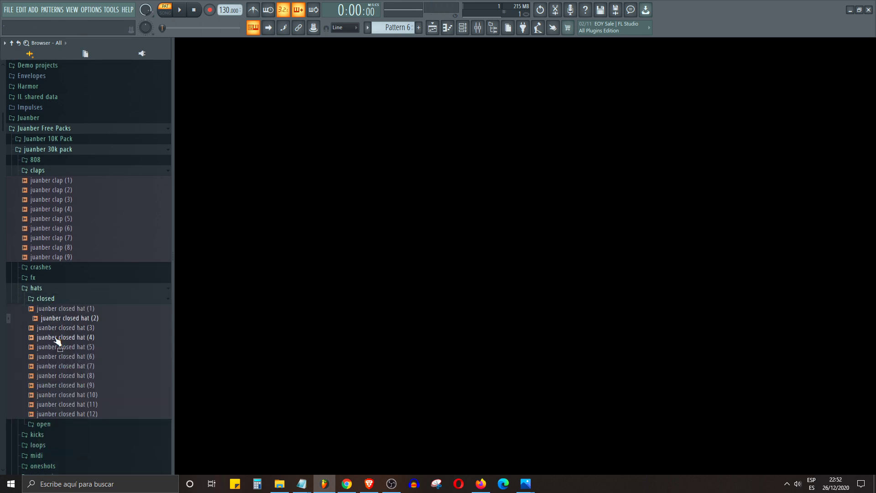
Audition juanber open hat (1) from the 30k pack, and compare its folders with those of the xmas 2020 pack
scroll(57, 329, down, 6)
click(53, 309)
click(54, 320)
scroll(54, 325, down, 12)
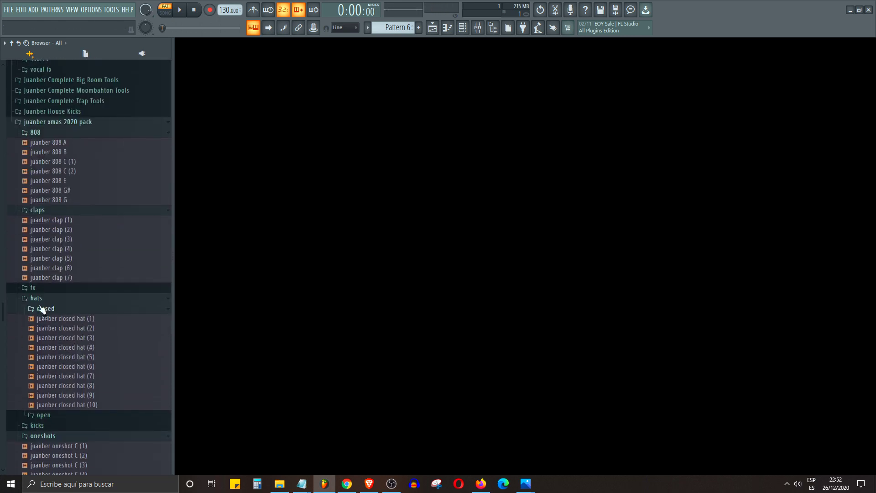
scroll(64, 255, up, 3)
scroll(68, 248, up, 7)
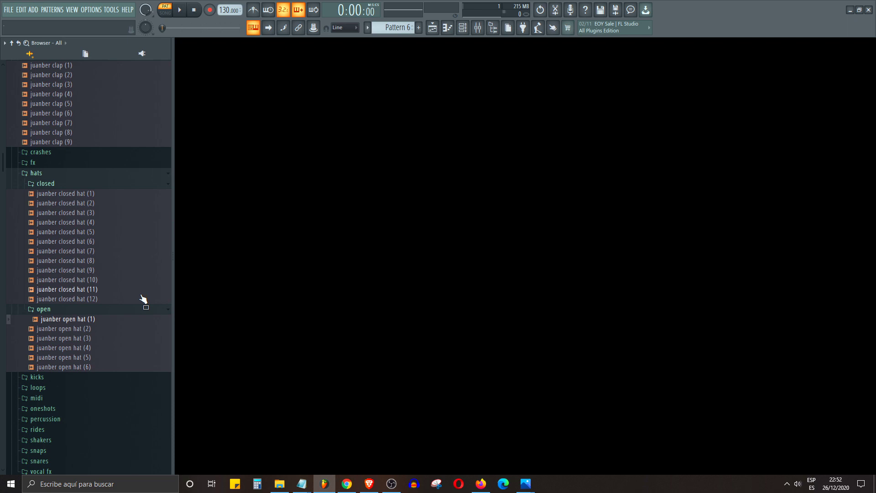
scroll(143, 299, down, 10)
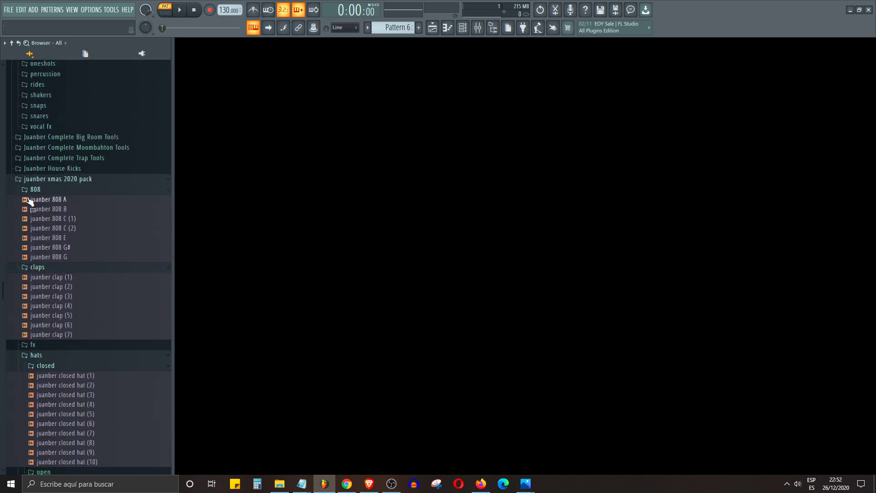